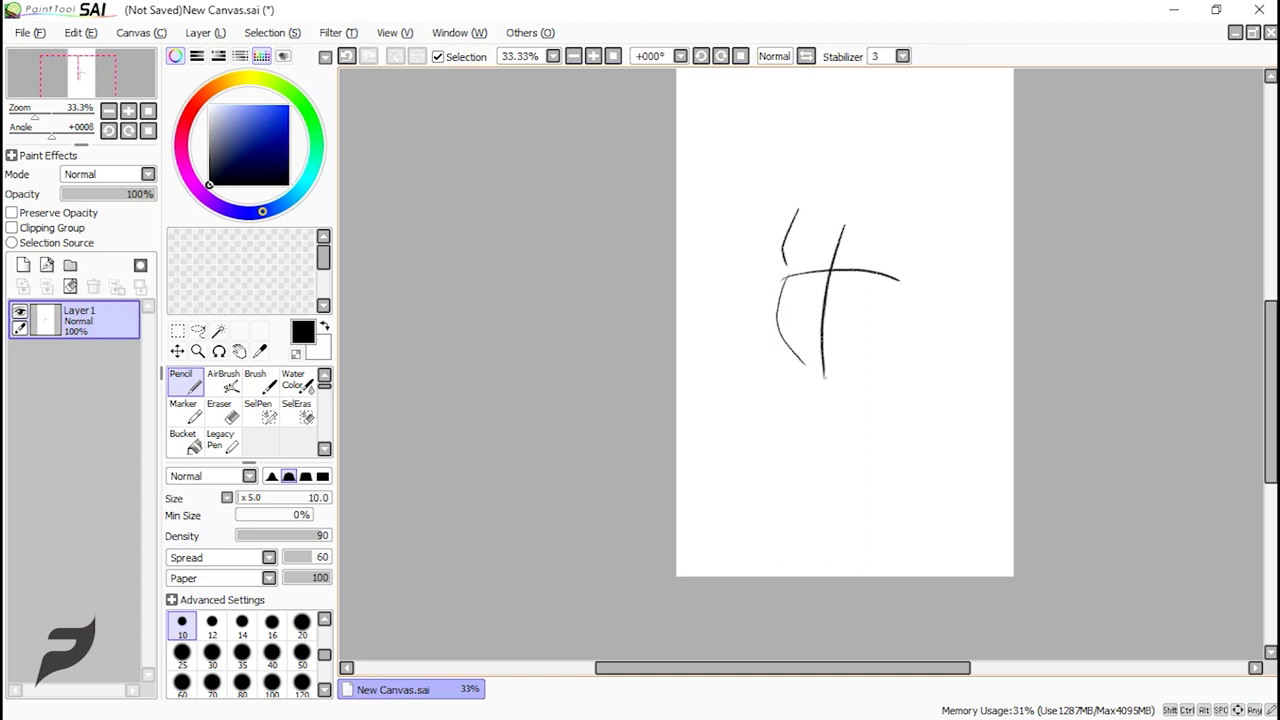
# - Try to sketch the side of the face, the ear and the jaw around the crossed face guidelines
pyautogui.hotkey('ctrl', 'z')
pyautogui.moveTo(797, 210); pyautogui.dragTo(786, 263)
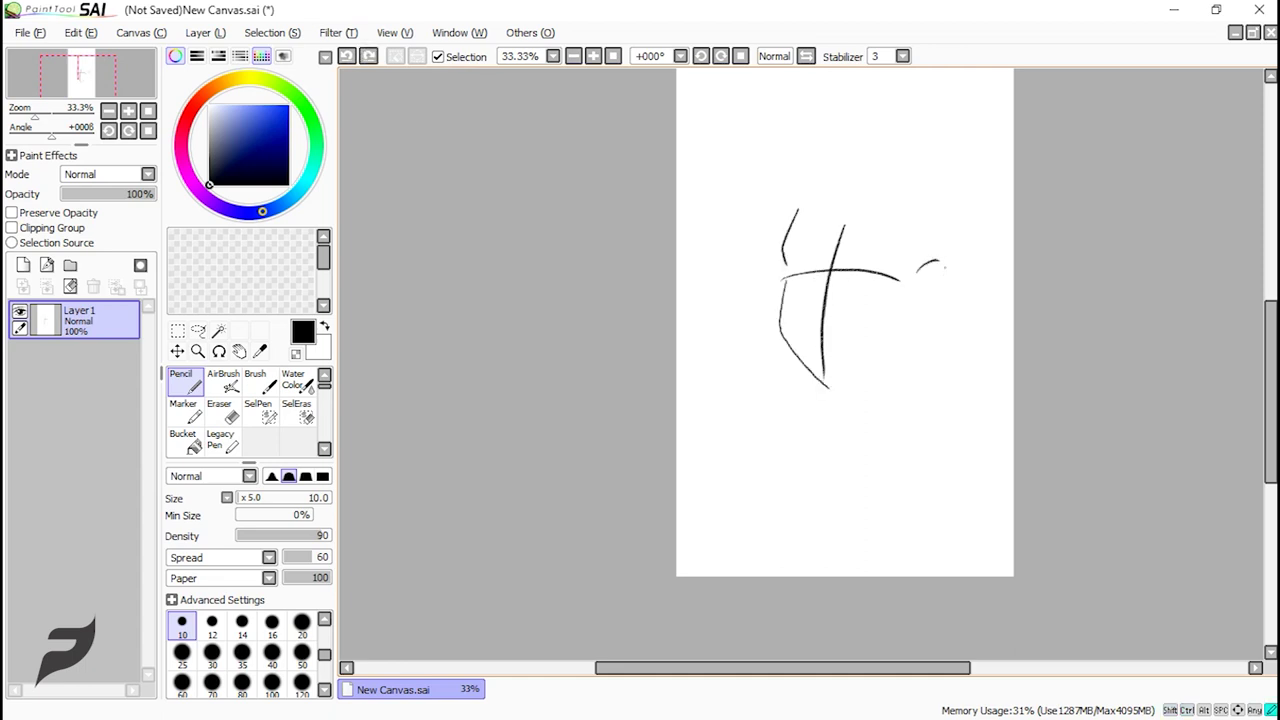
pyautogui.moveTo(956, 266); pyautogui.dragTo(910, 315)
pyautogui.hotkey('ctrl', 'z')
pyautogui.hotkey('ctrl', 'z')
pyautogui.moveTo(925, 277); pyautogui.dragTo(953, 258)
pyautogui.hotkey('ctrl', 'z')
pyautogui.moveTo(957, 264)
pyautogui.mouseDown()
pyautogui.moveTo(953, 308)
pyautogui.moveTo(956, 271)
pyautogui.moveTo(845, 388)
pyautogui.mouseUp()
pyautogui.hotkey('ctrl', 'z')
pyautogui.hotkey('ctrl', 'z')
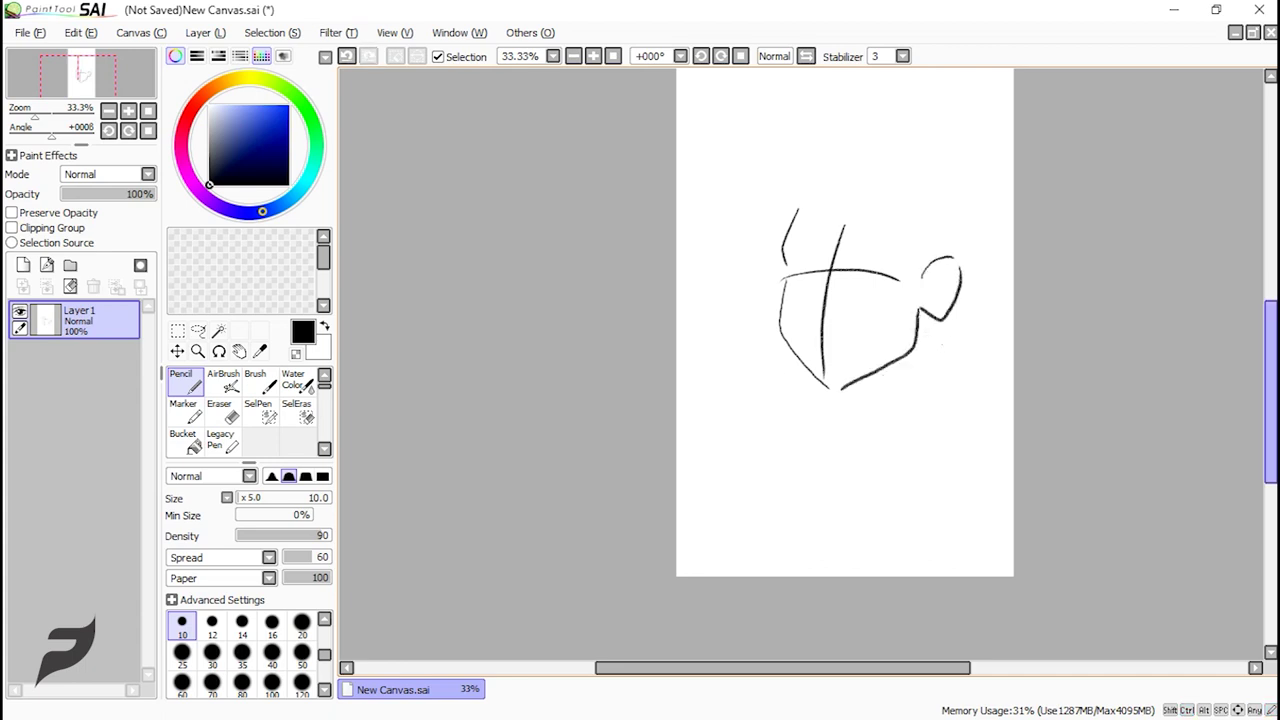
# - Undo all strokes of the first head sketch until the canvas is blank
pyautogui.hotkey('ctrl', 'z')
pyautogui.hotkey('ctrl', 'z')
pyautogui.hotkey('ctrl', 'z')
pyautogui.hotkey('ctrl', 'z')
pyautogui.hotkey('ctrl', 'z')
pyautogui.hotkey('ctrl', 'z')
# - Sketch crossed face guidelines for a three-quarter head and add the face side, jaw and ear around them
pyautogui.scroll(1, 910, 217)
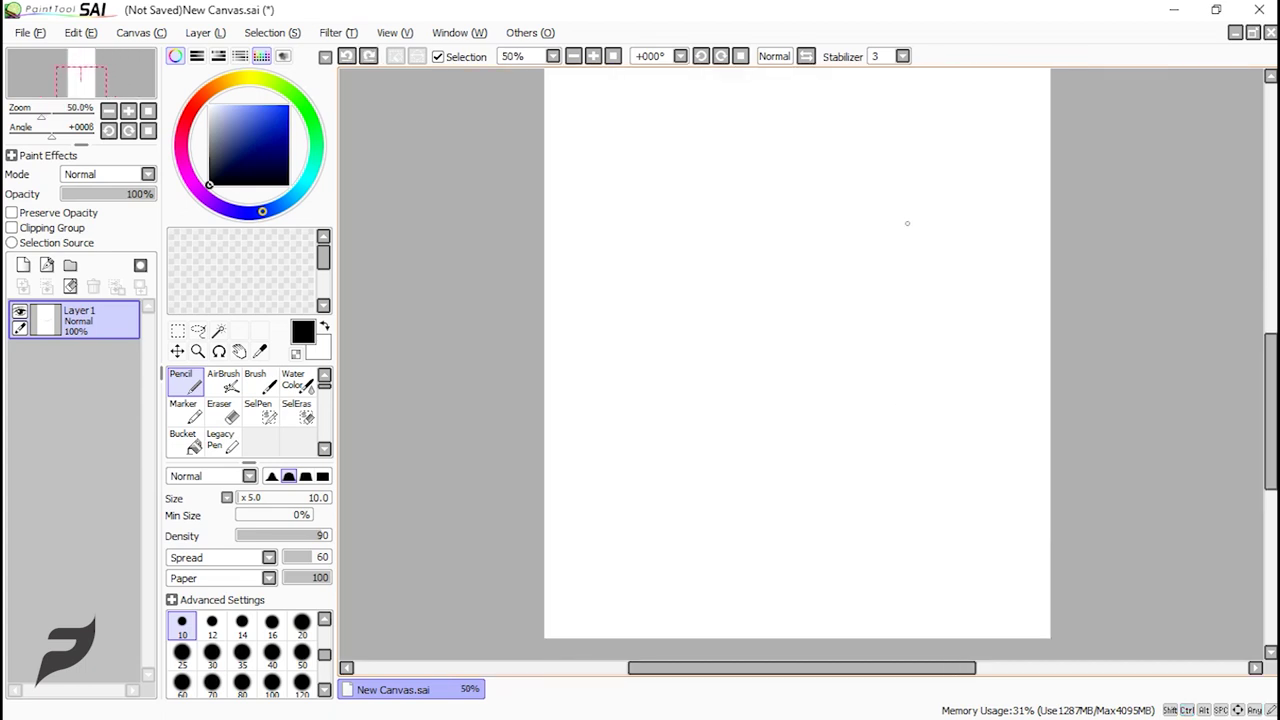
pyautogui.moveTo(784, 231); pyautogui.dragTo(770, 376)
pyautogui.hotkey('ctrl', 'z')
pyautogui.hotkey('ctrl', 'z')
pyautogui.moveTo(785, 235); pyautogui.dragTo(772, 378)
pyautogui.hotkey('ctrl', 'z')
pyautogui.moveTo(721, 294); pyautogui.dragTo(847, 296)
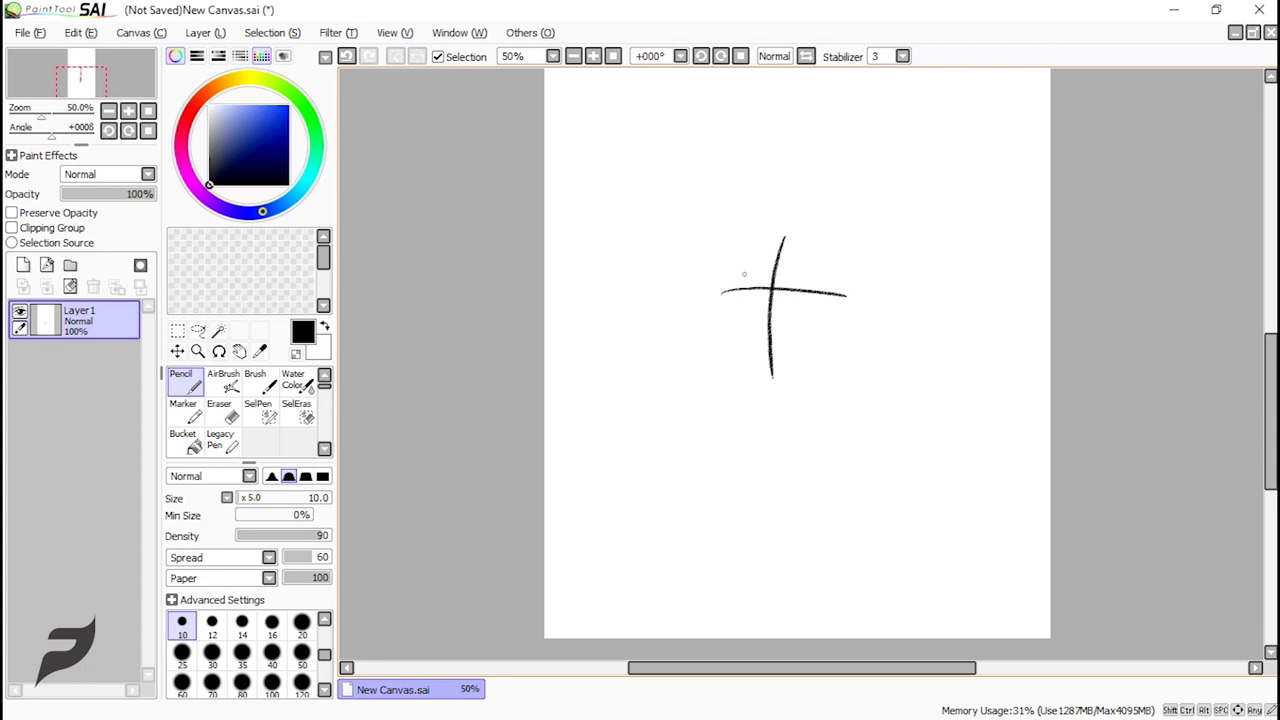
pyautogui.moveTo(729, 233); pyautogui.dragTo(720, 306)
pyautogui.hotkey('ctrl', 'z')
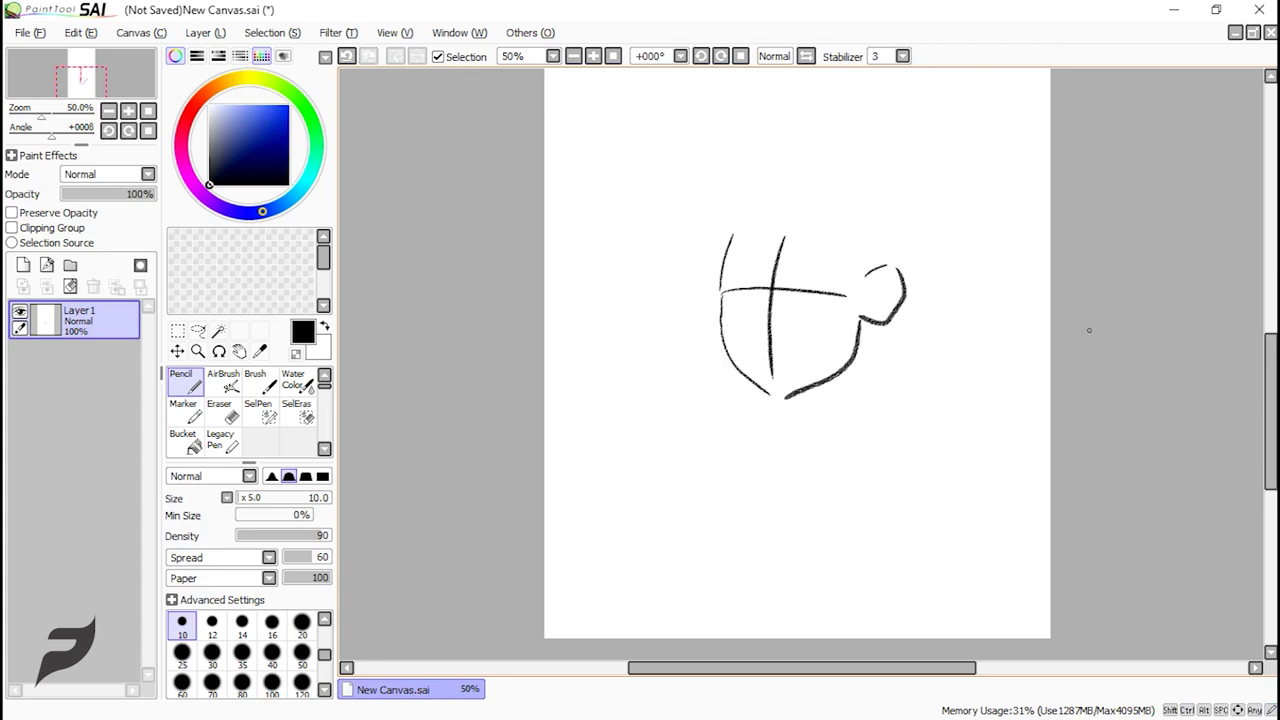
# - Sketch the first neck line below the ear and the rounded top of the skull from the forehead
pyautogui.scroll(2, 1089, 330)
pyautogui.hotkey('ctrl', 'z')
pyautogui.moveTo(874, 398)
pyautogui.mouseDown()
pyautogui.moveTo(866, 470)
pyautogui.moveTo(915, 333)
pyautogui.mouseUp()
pyautogui.moveTo(740, 300)
pyautogui.mouseDown()
pyautogui.moveTo(855, 260)
pyautogui.moveTo(815, 262)
pyautogui.moveTo(915, 325)
pyautogui.mouseUp()
pyautogui.hotkey('ctrl', 'z')
pyautogui.hotkey('ctrl', 'z')
pyautogui.hotkey('ctrl', 'z')
pyautogui.moveTo(903, 390); pyautogui.dragTo(916, 296)
pyautogui.hotkey('ctrl', 'z')
pyautogui.moveTo(768, 272)
pyautogui.mouseDown()
pyautogui.moveTo(920, 292)
pyautogui.moveTo(857, 370)
pyautogui.mouseUp()
pyautogui.hotkey('ctrl', 'z')
pyautogui.hotkey('ctrl', 'z')
pyautogui.hotkey('ctrl', 'z')
pyautogui.moveTo(740, 294)
pyautogui.mouseDown()
pyautogui.moveTo(836, 244)
pyautogui.moveTo(914, 375)
pyautogui.mouseUp()
pyautogui.hotkey('ctrl', 'z')
# - Sketch the back of the skull down to the ear and the back of the neck below it
pyautogui.moveTo(825, 259)
pyautogui.mouseDown()
pyautogui.moveTo(874, 277)
pyautogui.moveTo(911, 380)
pyautogui.moveTo(868, 454)
pyautogui.mouseUp()
pyautogui.hotkey('ctrl', 'z')
pyautogui.hotkey('ctrl', 'z')
pyautogui.hotkey('ctrl', 'z')
pyautogui.moveTo(883, 284); pyautogui.dragTo(908, 384)
pyautogui.moveTo(892, 390); pyautogui.dragTo(869, 460)
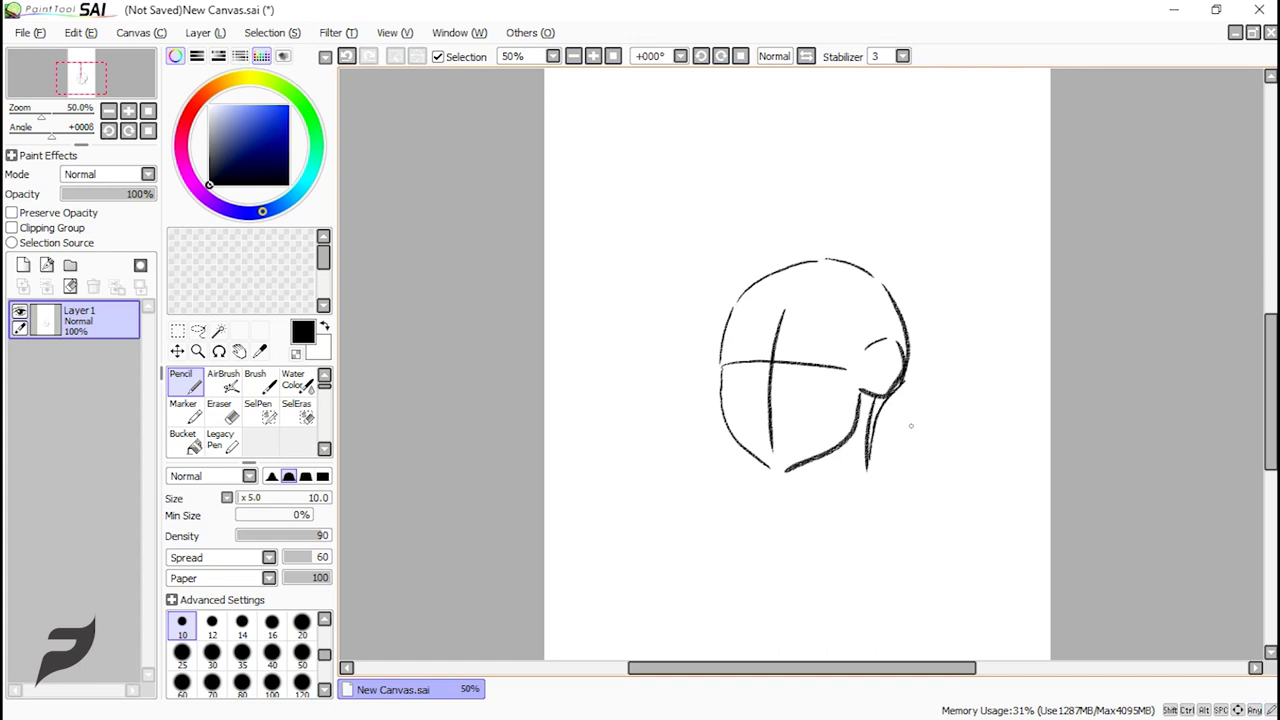
pyautogui.hotkey('ctrl', 'z')
pyautogui.hotkey('ctrl', 'z')
pyautogui.moveTo(898, 390); pyautogui.dragTo(868, 468)
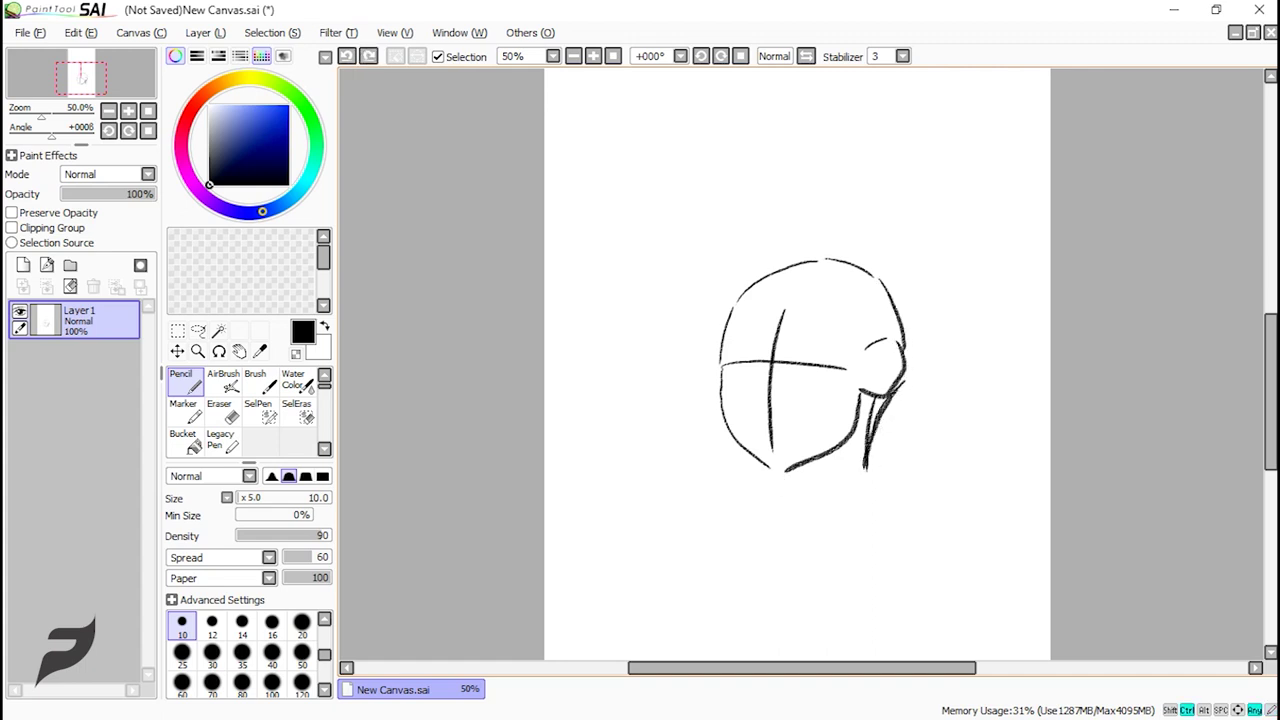
# - Sketch the front of the neck below the chin and the shoulder line on the side the face turns toward
pyautogui.scroll(-3, 775, 338)
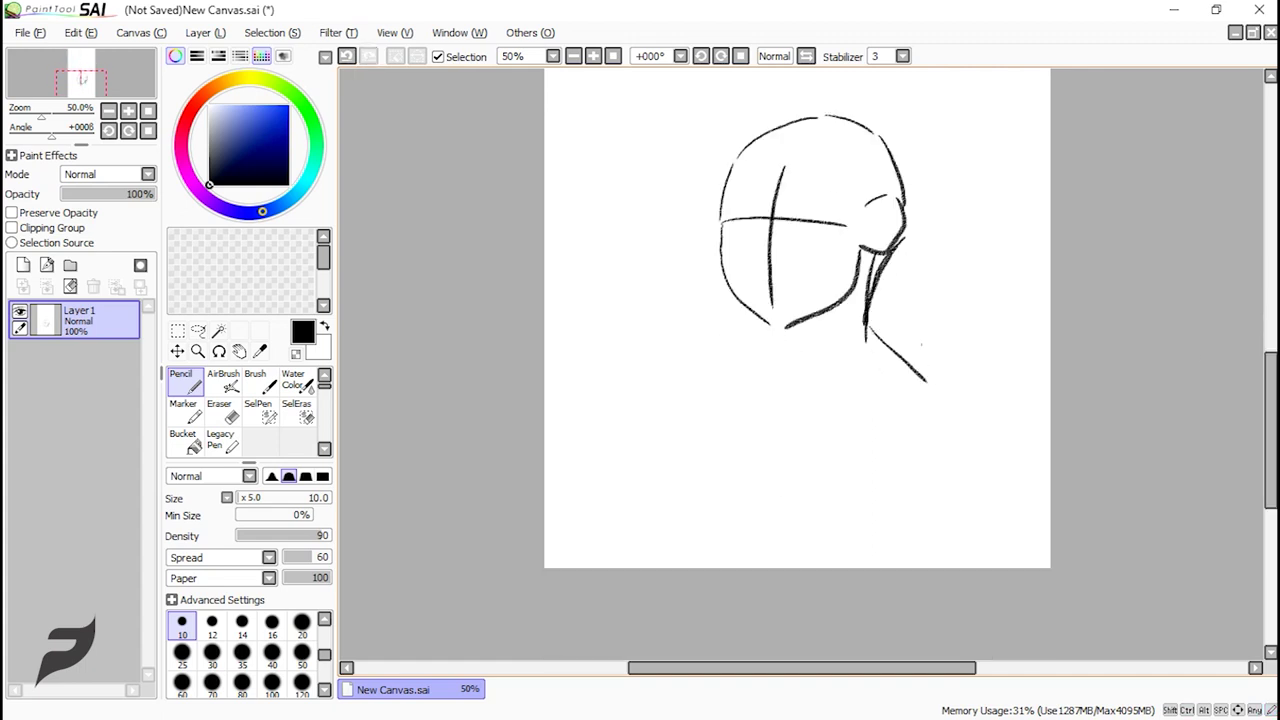
pyautogui.hotkey('ctrl', 'z')
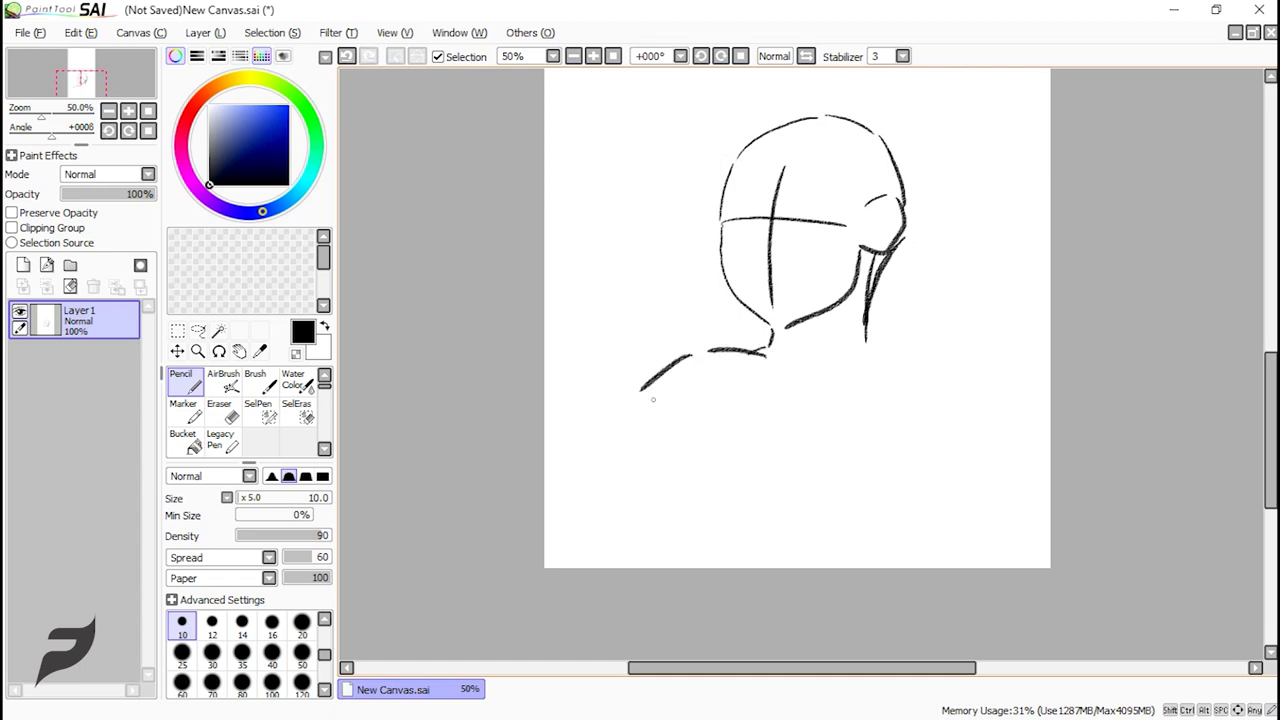
pyautogui.hotkey('ctrl', 'z')
pyautogui.hotkey('ctrl', 'z')
# - Try to sketch the upper arm, a forearm folded across the torso and its hand, plus the chest contour
pyautogui.moveTo(736, 386)
pyautogui.mouseDown()
pyautogui.moveTo(770, 434)
pyautogui.moveTo(717, 519)
pyautogui.mouseUp()
pyautogui.hotkey('ctrl', 'z')
pyautogui.moveTo(758, 430)
pyautogui.mouseDown()
pyautogui.moveTo(722, 529)
pyautogui.moveTo(804, 541)
pyautogui.mouseUp()
pyautogui.hotkey('ctrl', 'z')
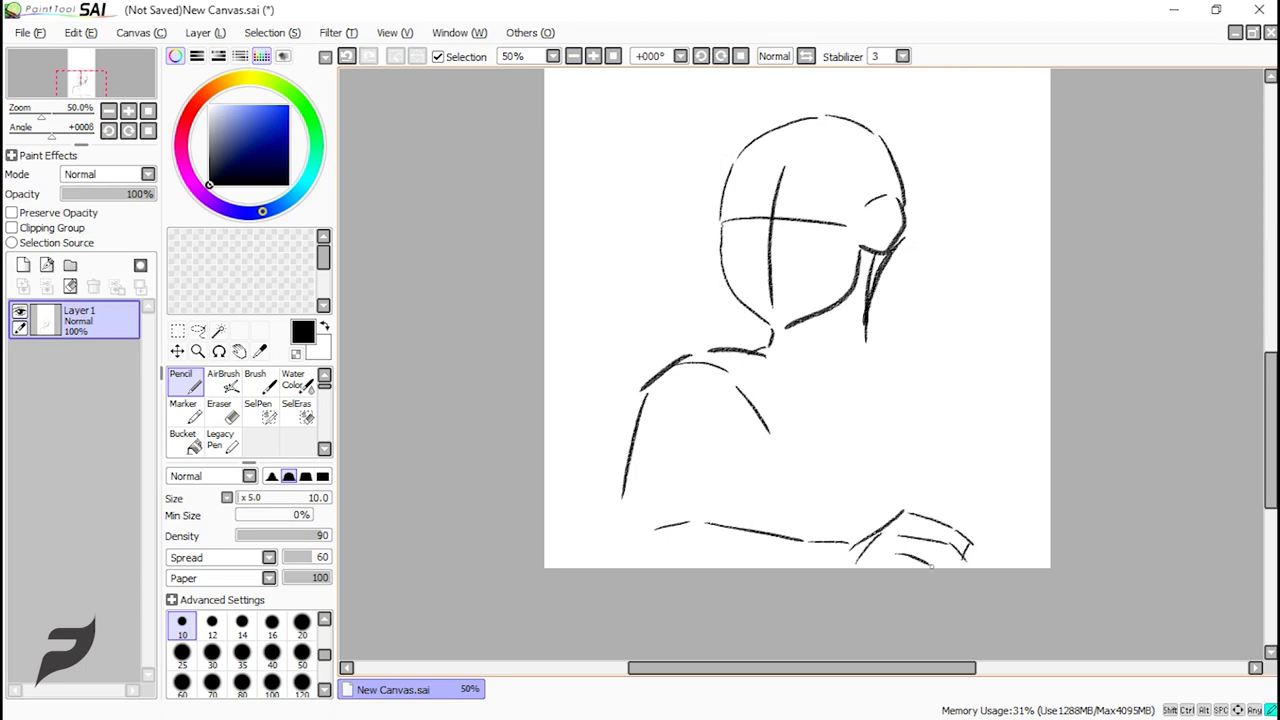
pyautogui.moveTo(768, 437); pyautogui.dragTo(739, 515)
pyautogui.hotkey('ctrl', 'z')
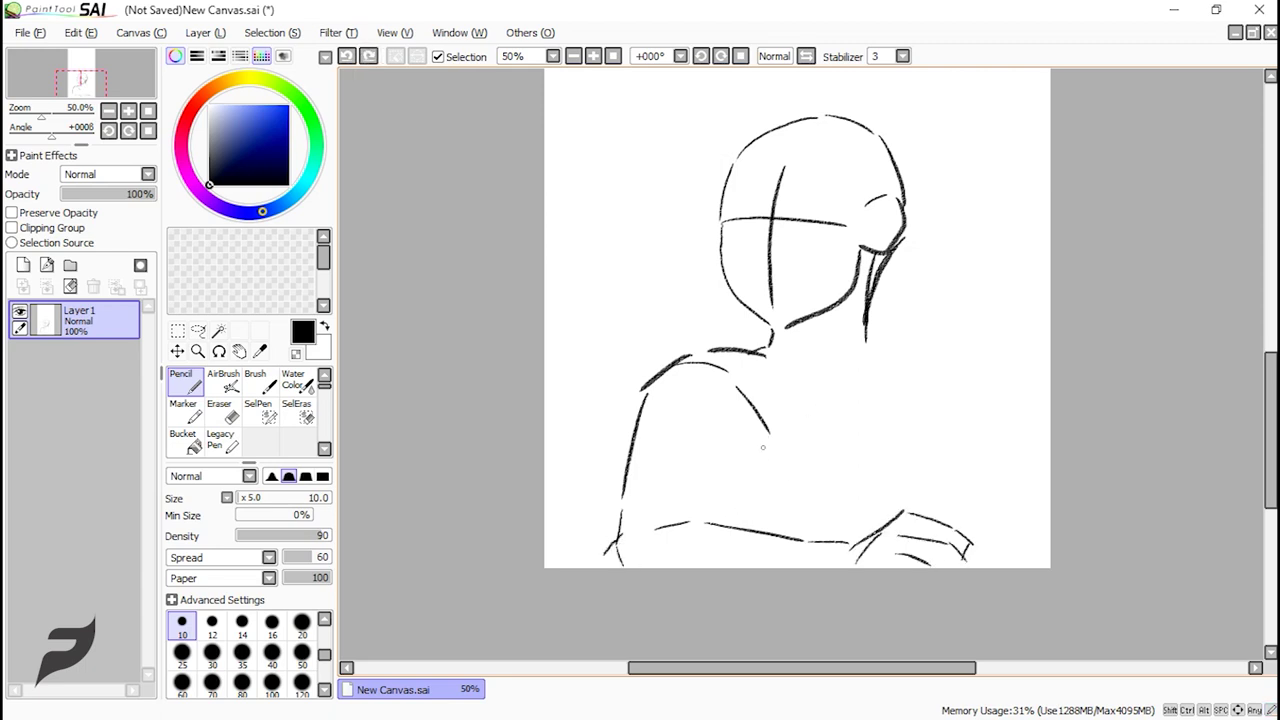
pyautogui.hotkey('ctrl', 'z')
pyautogui.hotkey('ctrl', 'z')
# - Try to sketch the opposite shoulder, with its upper arm and the side of the torso
pyautogui.moveTo(977, 356); pyautogui.dragTo(990, 458)
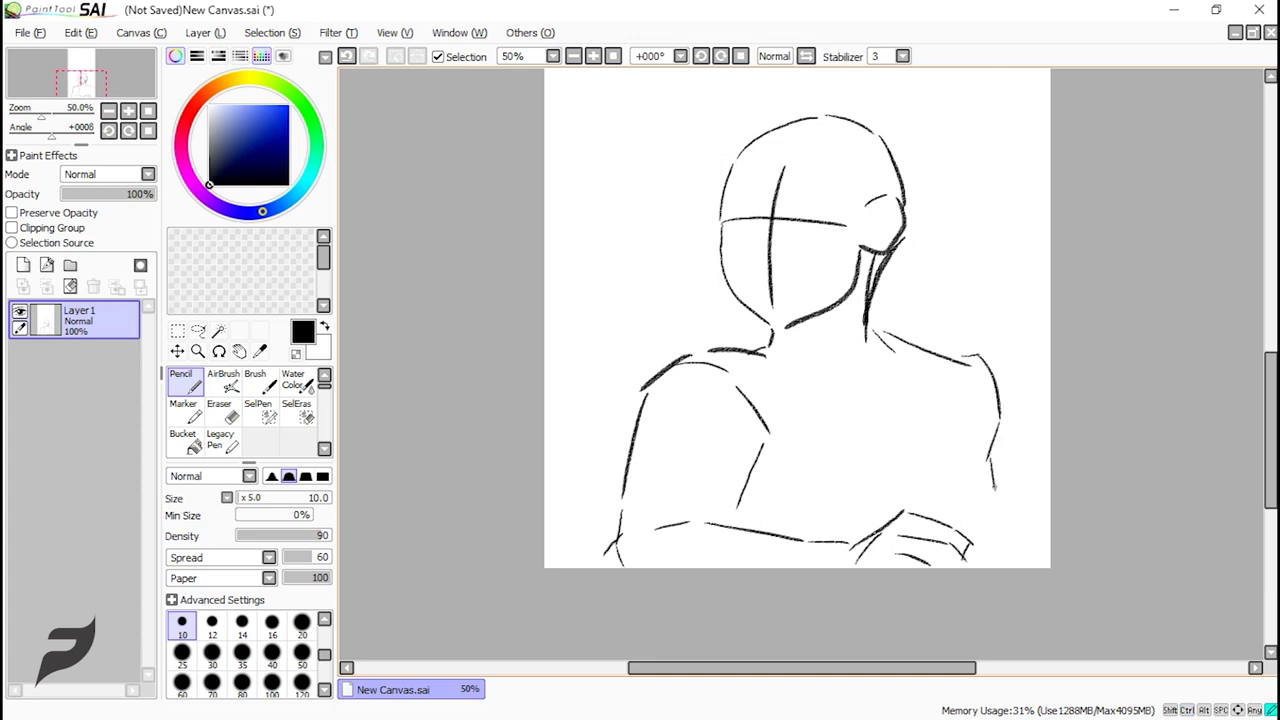
pyautogui.moveTo(972, 367); pyautogui.dragTo(964, 486)
pyautogui.hotkey('ctrl', 'z')
pyautogui.moveTo(963, 480); pyautogui.dragTo(953, 523)
pyautogui.moveTo(754, 484)
pyautogui.mouseDown()
pyautogui.moveTo(746, 529)
pyautogui.moveTo(731, 520)
pyautogui.mouseUp()
pyautogui.hotkey('ctrl', 'z')
pyautogui.hotkey('ctrl', 'z')
pyautogui.hotkey('ctrl', 'z')
pyautogui.hotkey('ctrl', 'z')
pyautogui.hotkey('ctrl', 'z')
pyautogui.hotkey('ctrl', 'z')
pyautogui.hotkey('ctrl', 'z')
pyautogui.hotkey('ctrl', 'z')
pyautogui.moveTo(970, 358)
pyautogui.mouseDown()
pyautogui.moveTo(958, 497)
pyautogui.moveTo(951, 467)
pyautogui.moveTo(1013, 554)
pyautogui.mouseUp()
pyautogui.hotkey('ctrl', 'z')
pyautogui.hotkey('ctrl', 'z')
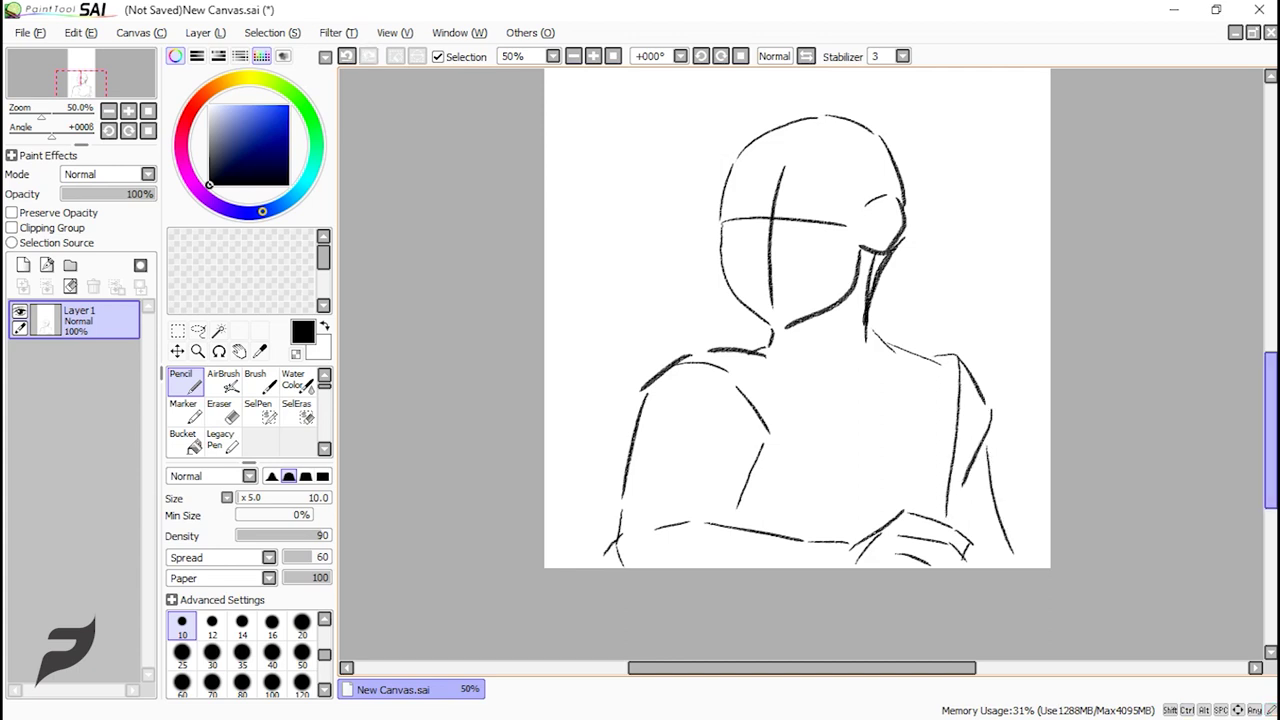
# - Try to sketch two long garment opening lines and a neckline on the chest
pyautogui.moveTo(1271, 430); pyautogui.dragTo(1271, 415)
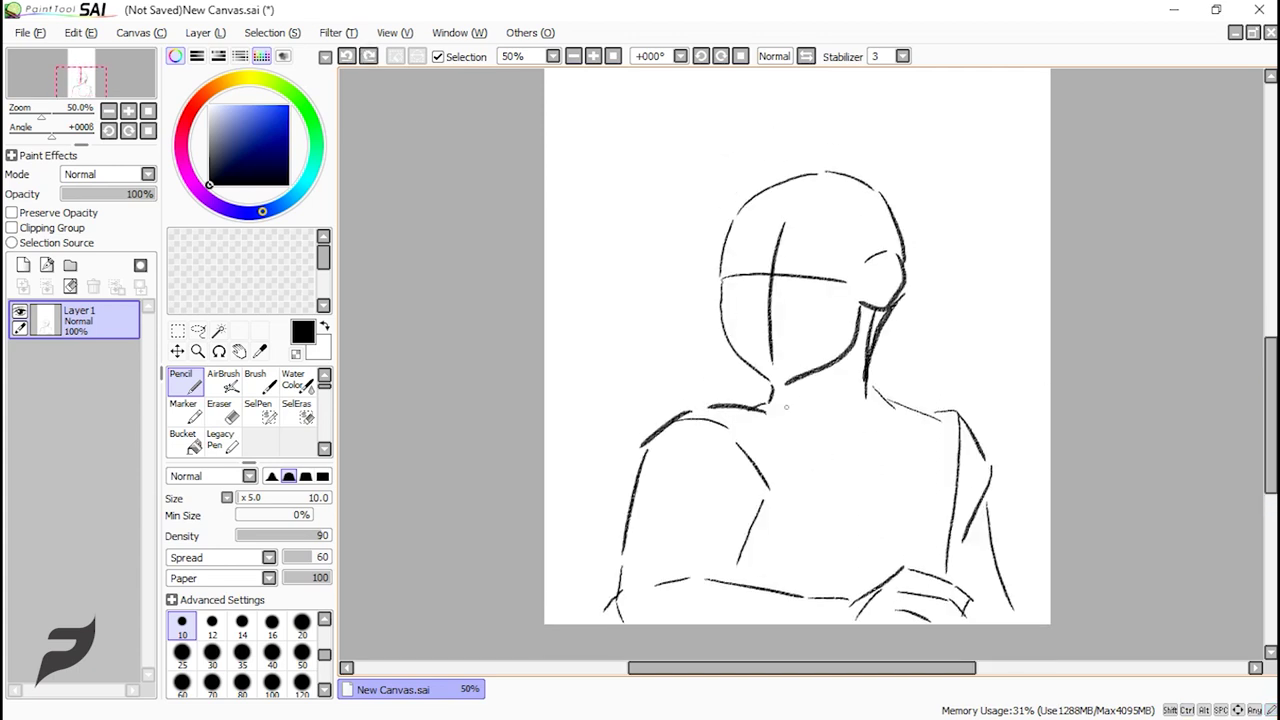
pyautogui.moveTo(782, 402); pyautogui.dragTo(840, 577)
pyautogui.moveTo(886, 396); pyautogui.dragTo(915, 552)
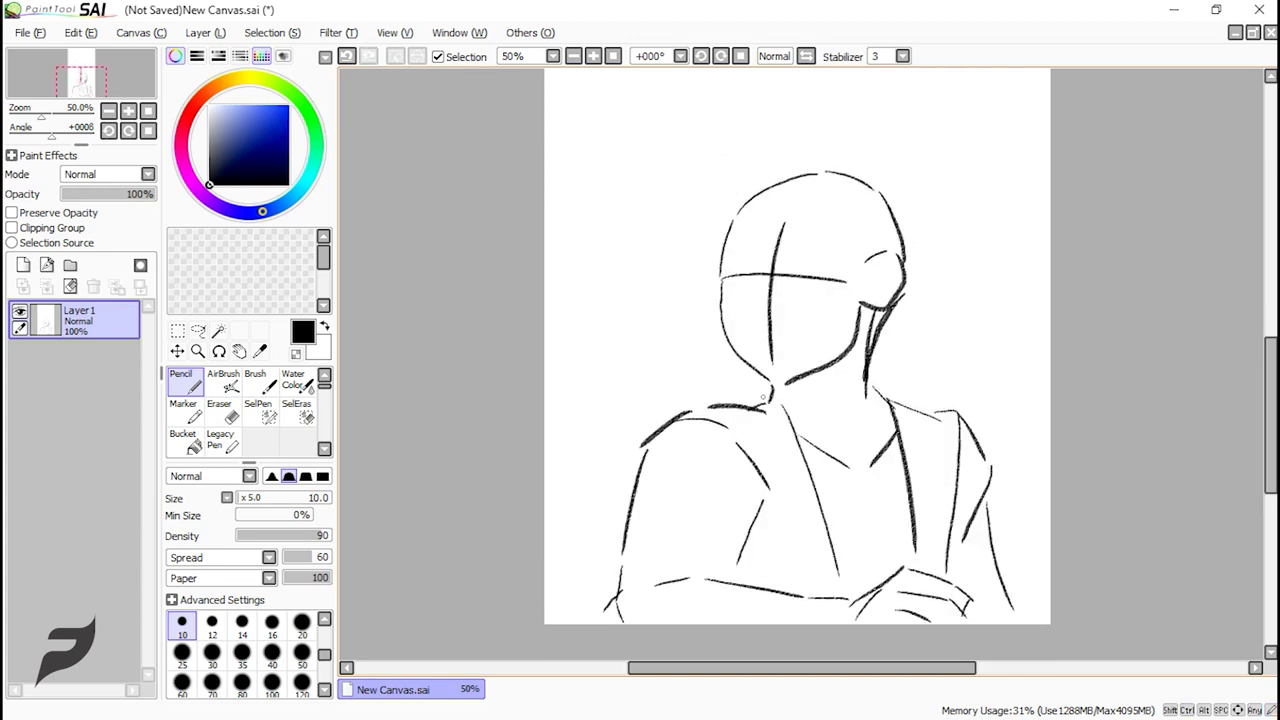
pyautogui.hotkey('ctrl', 'z')
pyautogui.hotkey('ctrl', 'z')
pyautogui.hotkey('ctrl', 'z')
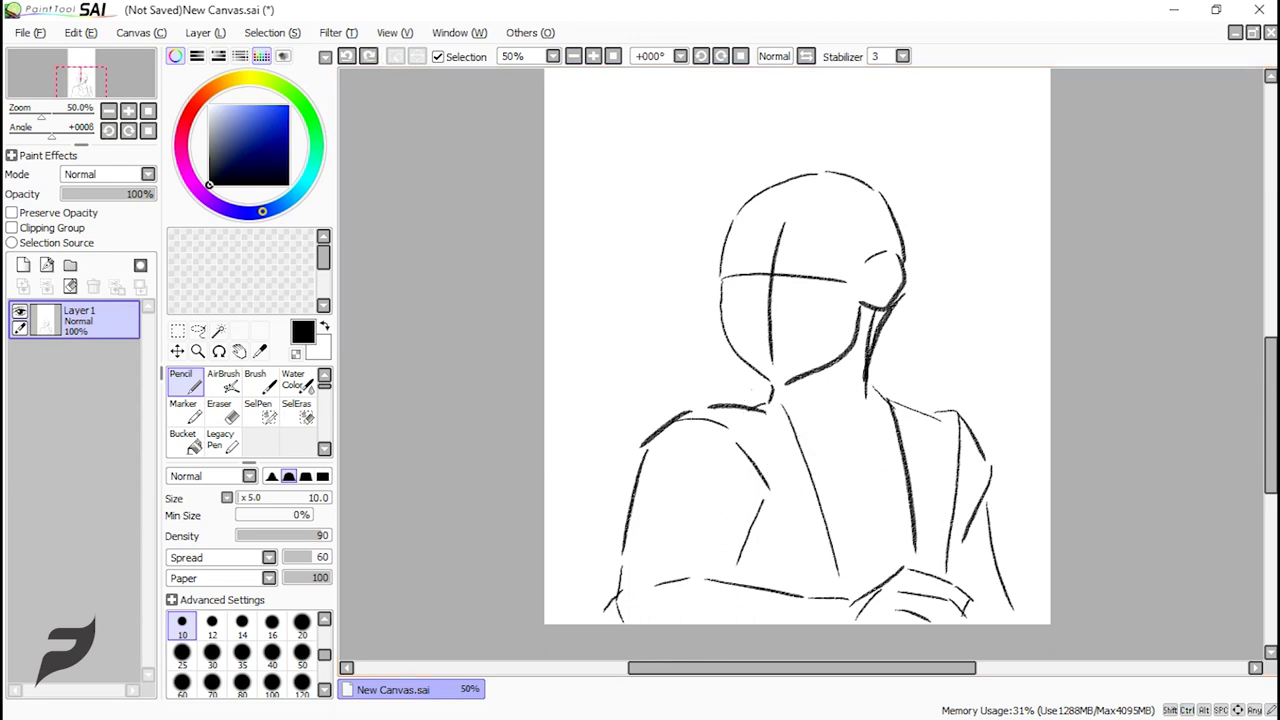
# - Undo the garment, torso and arm strokes back to the head, neck and first shoulder line
pyautogui.hotkey('ctrl', 'z')
pyautogui.hotkey('ctrl', 'z')
pyautogui.hotkey('ctrl', 'z')
pyautogui.hotkey('ctrl', 'z')
pyautogui.hotkey('ctrl', 'z')
pyautogui.hotkey('ctrl', 'z')
pyautogui.hotkey('ctrl', 'z')
pyautogui.hotkey('ctrl', 'z')
pyautogui.hotkey('ctrl', 'z')
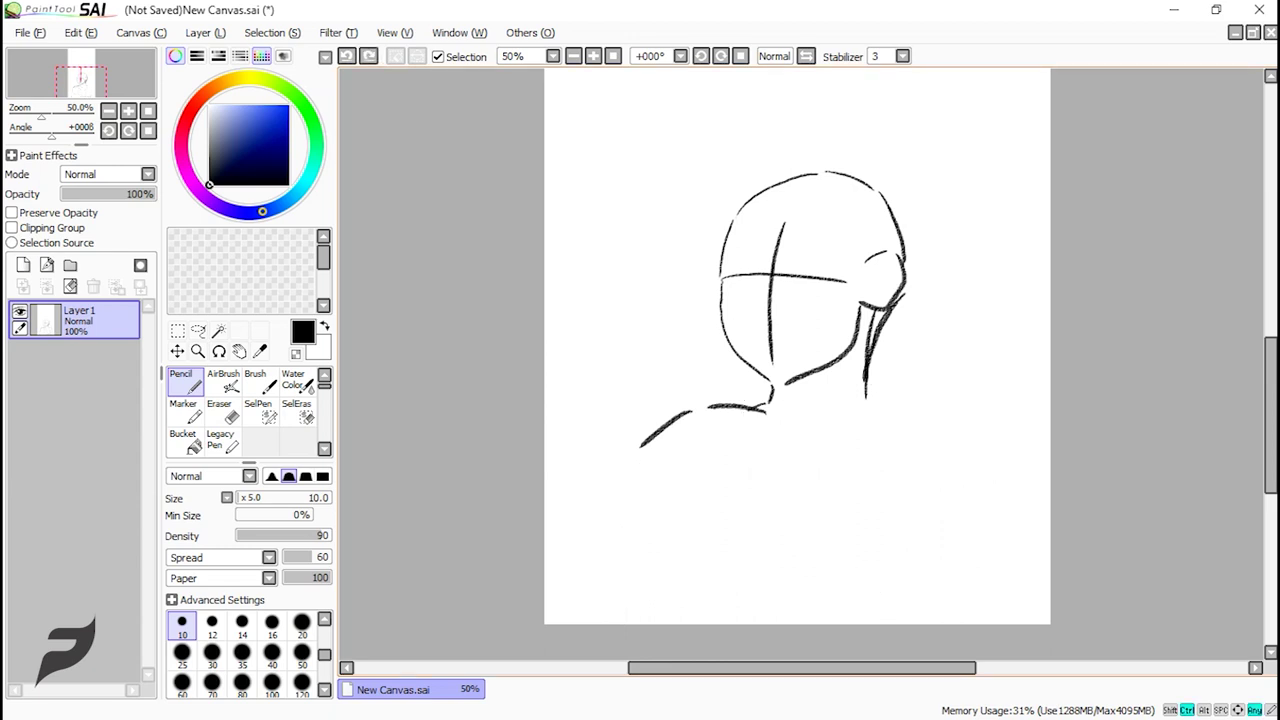
# - Sketch both arms hanging down, the chest contour and the opposite shoulder below the head
pyautogui.moveTo(646, 455); pyautogui.dragTo(625, 604)
pyautogui.moveTo(688, 426); pyautogui.dragTo(710, 427)
pyautogui.moveTo(955, 410); pyautogui.dragTo(953, 518)
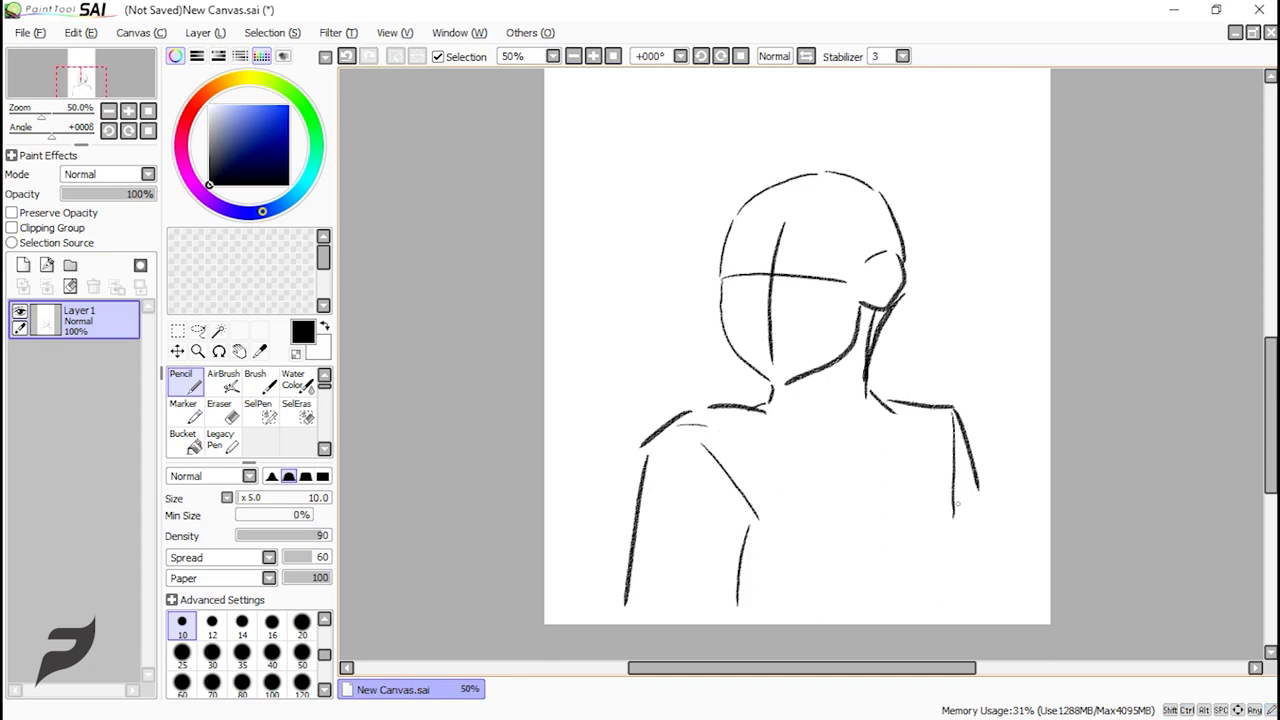
pyautogui.scroll(1, 1097, 370)
pyautogui.scroll(-1, 1097, 370)
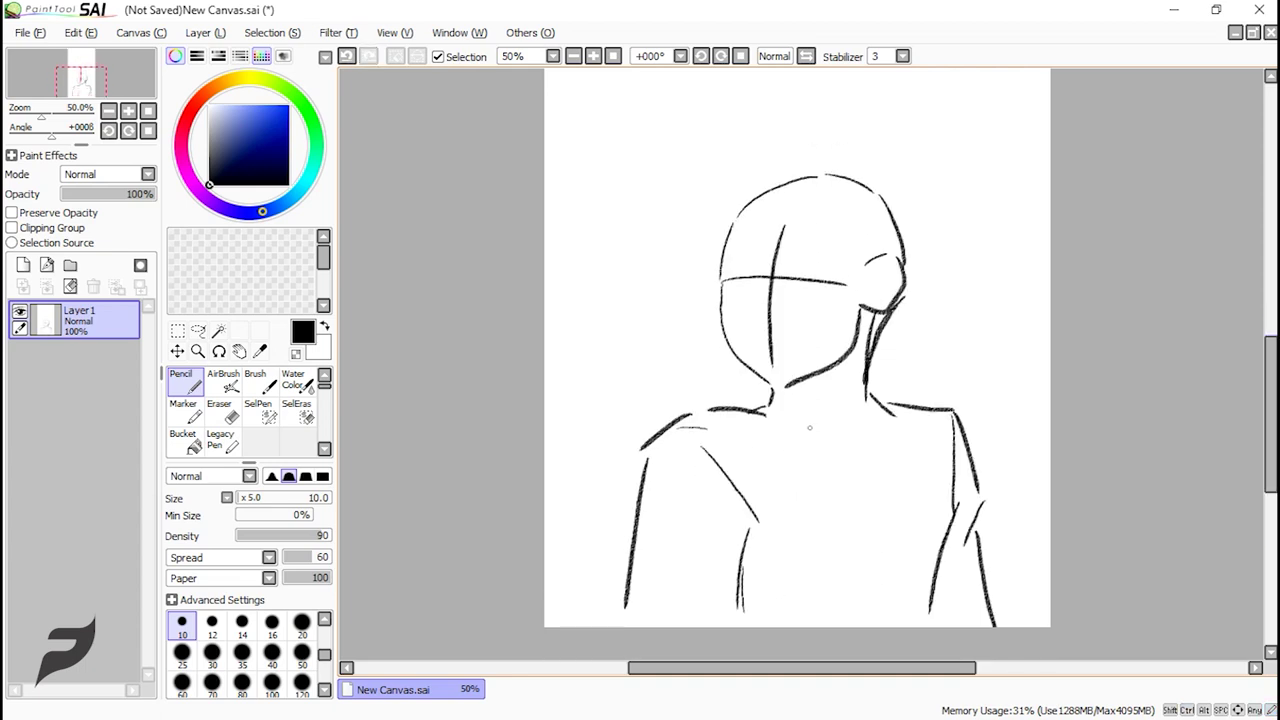
# - Lower the opacity of the sketch on Layer1 to 19% and add a new layer above it
pyautogui.scroll(1, 1097, 370)
pyautogui.moveTo(130, 194); pyautogui.dragTo(79, 194)
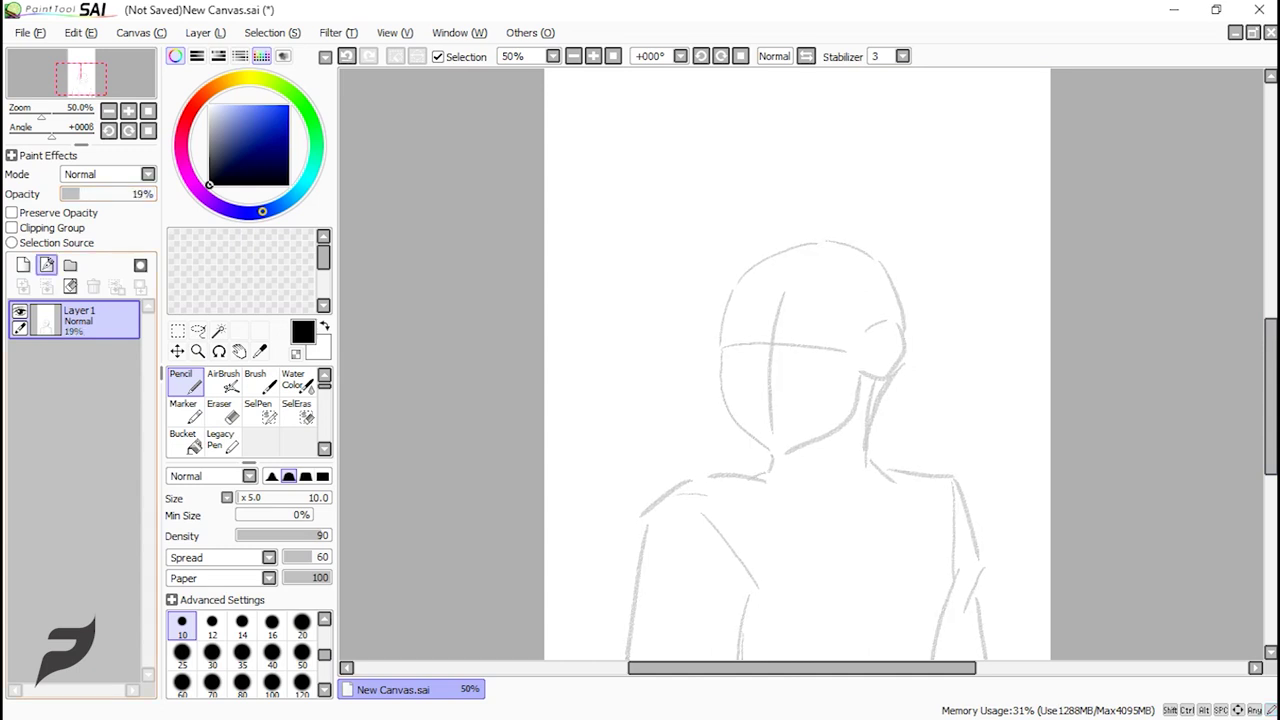
pyautogui.click(23, 265)
# - Draw the brow crease and the nose in black beside the vertical face guideline
pyautogui.scroll(3, 801, 370)
pyautogui.moveTo(681, 210); pyautogui.dragTo(703, 267)
pyautogui.hotkey('ctrl', 'z')
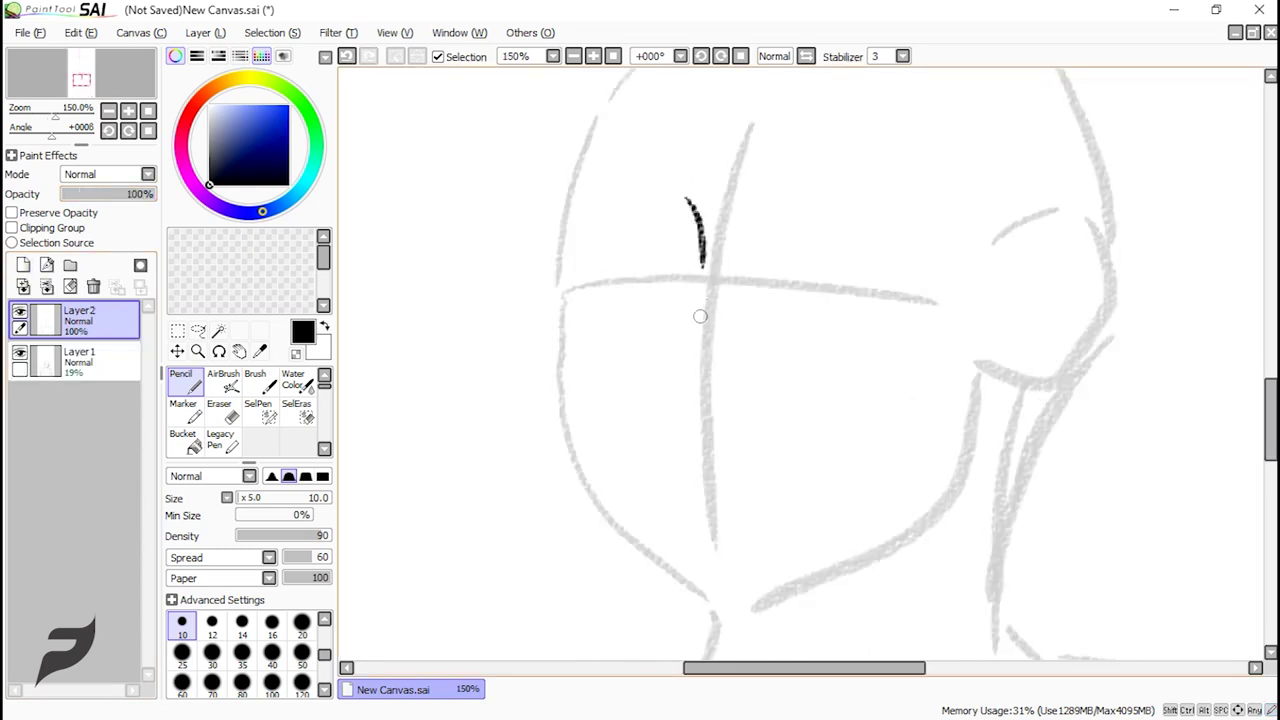
pyautogui.moveTo(686, 223); pyautogui.dragTo(703, 267)
pyautogui.moveTo(691, 359)
pyautogui.mouseDown()
pyautogui.moveTo(655, 421)
pyautogui.moveTo(668, 413)
pyautogui.mouseUp()
pyautogui.hotkey('ctrl', 'z')
pyautogui.hotkey('ctrl', 'z')
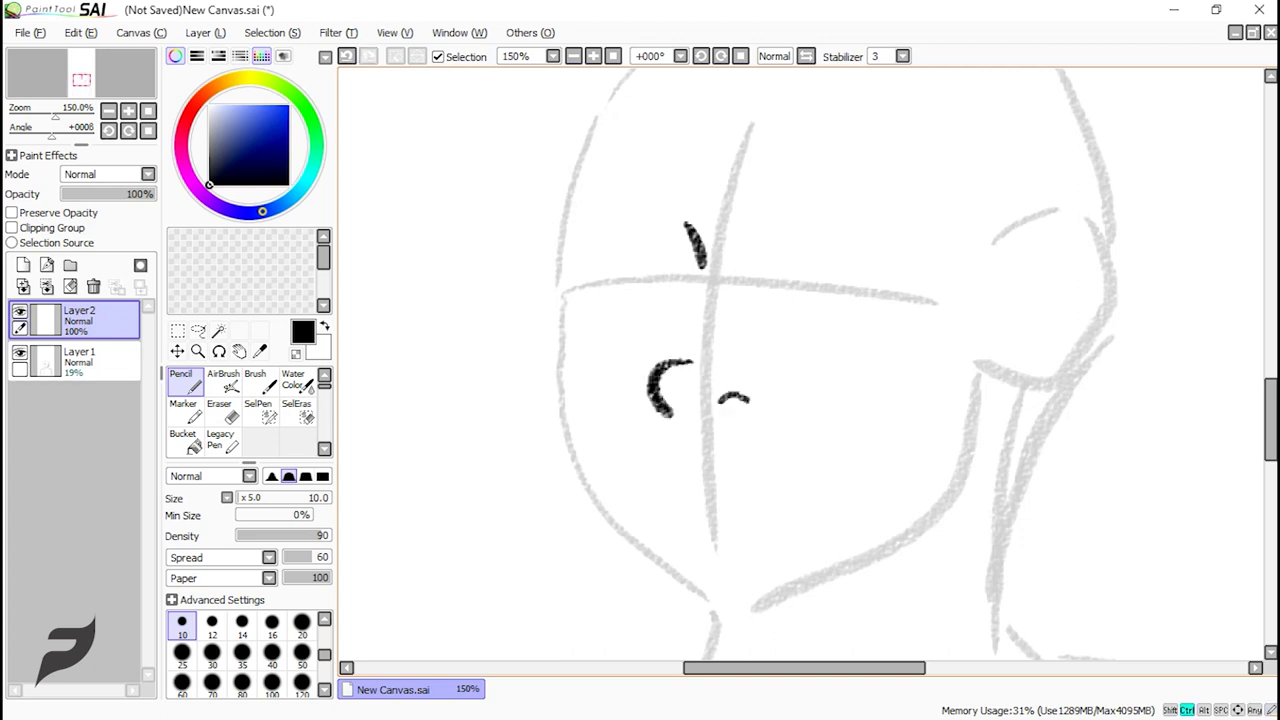
pyautogui.hotkey('ctrl', 'z')
pyautogui.moveTo(688, 350)
pyautogui.mouseDown()
pyautogui.moveTo(648, 375)
pyautogui.moveTo(745, 398)
pyautogui.moveTo(673, 400)
pyautogui.moveTo(757, 396)
pyautogui.mouseUp()
pyautogui.hotkey('ctrl', 'z')
pyautogui.hotkey('ctrl', 'z')
# - Draw both eyes with their upper lids and irises along the horizontal face guideline
pyautogui.moveTo(578, 262)
pyautogui.mouseDown()
pyautogui.moveTo(655, 245)
pyautogui.moveTo(676, 262)
pyautogui.moveTo(629, 300)
pyautogui.mouseUp()
pyautogui.hotkey('ctrl', 'z')
pyautogui.hotkey('ctrl', 'z')
pyautogui.moveTo(655, 252); pyautogui.dragTo(648, 308)
pyautogui.hotkey('ctrl', 'z')
pyautogui.moveTo(775, 240)
pyautogui.mouseDown()
pyautogui.moveTo(891, 252)
pyautogui.moveTo(912, 268)
pyautogui.moveTo(846, 308)
pyautogui.moveTo(900, 256)
pyautogui.mouseUp()
# - Draw a smiling mouth with a raised corner and a lower lip shadow beneath the nose
pyautogui.moveTo(688, 428)
pyautogui.mouseDown()
pyautogui.moveTo(688, 446)
pyautogui.moveTo(822, 446)
pyautogui.mouseUp()
pyautogui.hotkey('ctrl', 'z')
pyautogui.moveTo(706, 470); pyautogui.dragTo(829, 431)
pyautogui.moveTo(815, 432); pyautogui.dragTo(842, 445)
pyautogui.moveTo(750, 500); pyautogui.dragTo(818, 484)
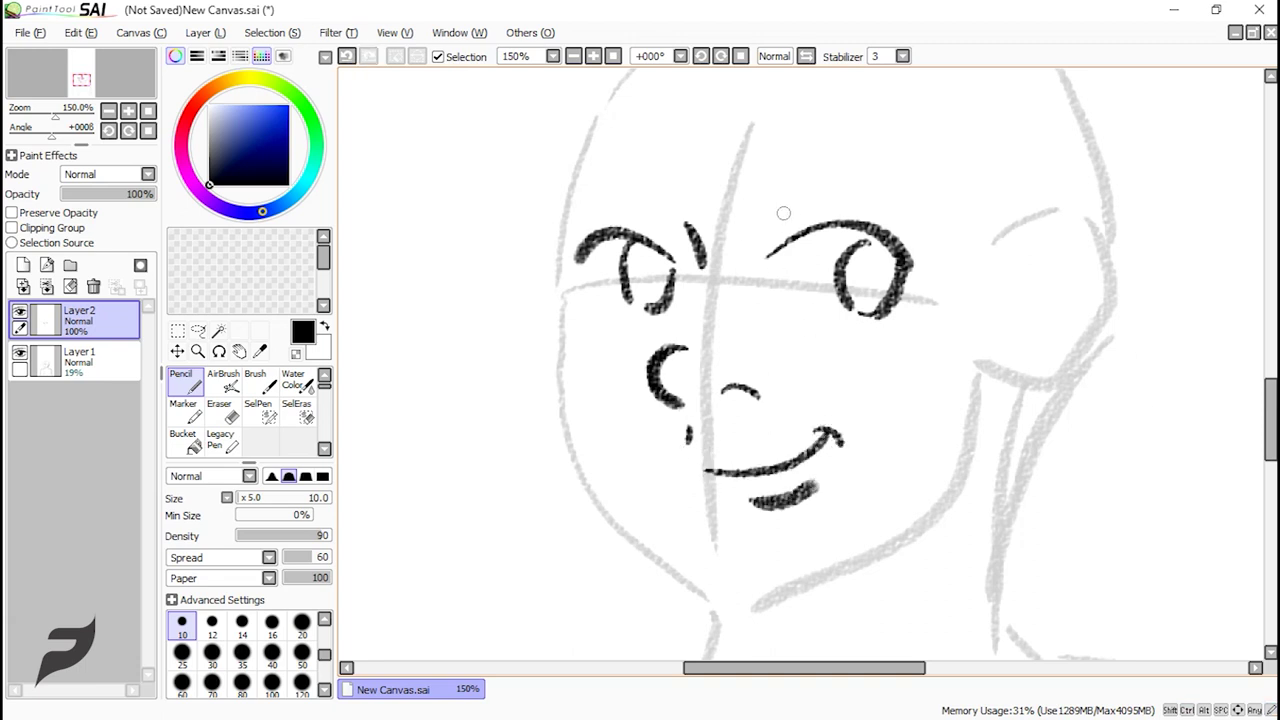
# - Draw the sideburn, the ear and the jawline running from the ear down toward the chin
pyautogui.scroll(3, 758, 325)
pyautogui.moveTo(955, 289); pyautogui.dragTo(969, 402)
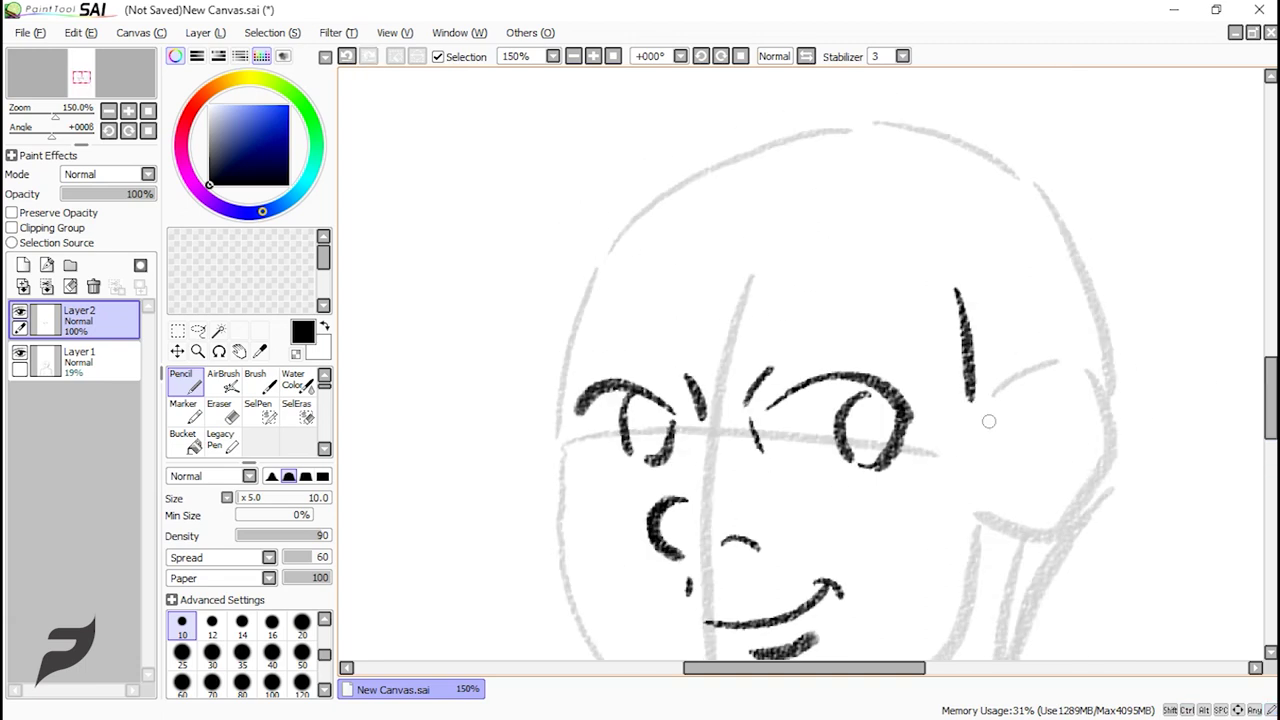
pyautogui.moveTo(957, 286); pyautogui.dragTo(980, 442)
pyautogui.moveTo(1013, 345)
pyautogui.mouseDown()
pyautogui.moveTo(992, 462)
pyautogui.moveTo(1090, 392)
pyautogui.mouseUp()
pyautogui.scroll(-4, 1100, 410)
pyautogui.hotkey('ctrl', 'z')
pyautogui.moveTo(1090, 156)
pyautogui.mouseDown()
pyautogui.moveTo(1100, 232)
pyautogui.moveTo(985, 285)
pyautogui.moveTo(765, 525)
pyautogui.mouseUp()
# - Draw the far contour of the face from the forehead past the eye and cheek to the chin
pyautogui.scroll(2, 800, 400)
pyautogui.moveTo(556, 318)
pyautogui.mouseDown()
pyautogui.moveTo(600, 137)
pyautogui.moveTo(724, 612)
pyautogui.mouseUp()
pyautogui.hotkey('ctrl', 'z')
pyautogui.scroll(-1, 724, 612)
pyautogui.moveTo(1271, 426); pyautogui.dragTo(1271, 370)
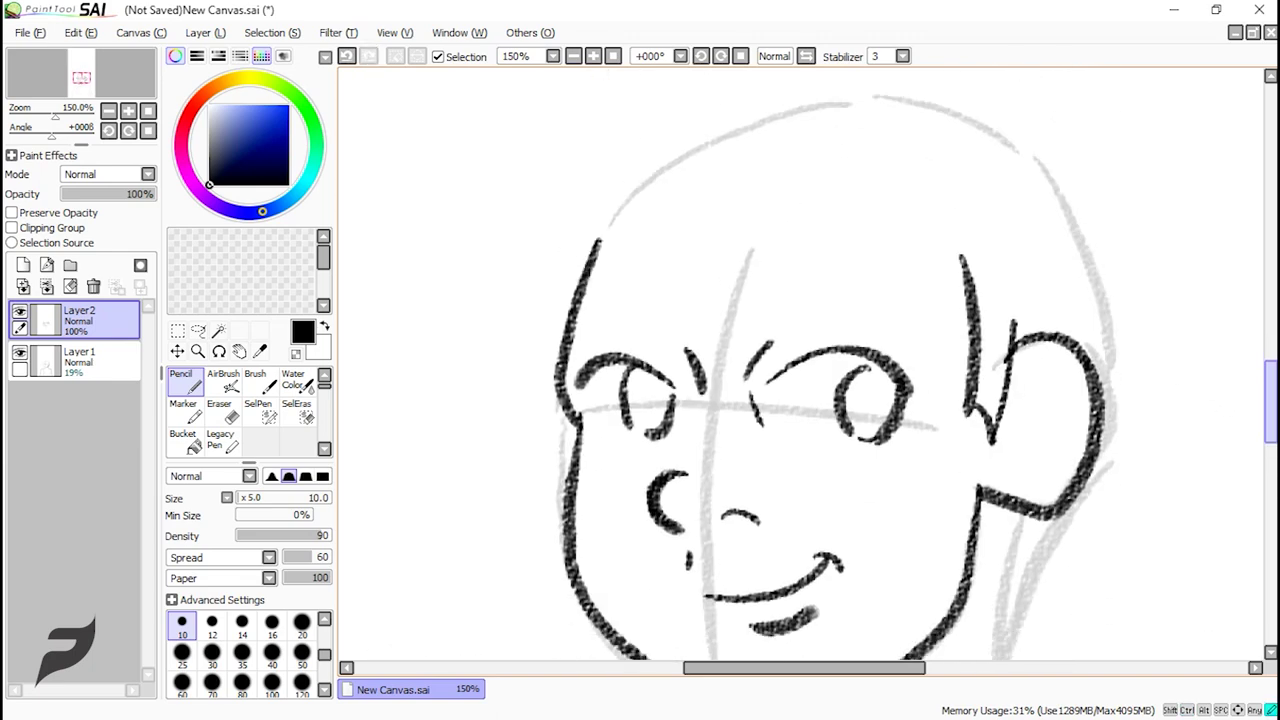
# - Draw a fringe of curved hair locks across the forehead, starting at the top of the sideburn and reaching the far temple
pyautogui.moveTo(961, 265); pyautogui.dragTo(882, 320)
pyautogui.hotkey('ctrl', 'z')
pyautogui.moveTo(966, 243); pyautogui.dragTo(866, 308)
pyautogui.moveTo(909, 231); pyautogui.dragTo(840, 294)
pyautogui.moveTo(897, 208); pyautogui.dragTo(766, 328)
pyautogui.hotkey('ctrl', 'z')
pyautogui.moveTo(800, 192)
pyautogui.mouseDown()
pyautogui.moveTo(727, 316)
pyautogui.moveTo(750, 322)
pyautogui.mouseUp()
pyautogui.hotkey('ctrl', 'z')
pyautogui.moveTo(801, 204); pyautogui.dragTo(752, 328)
pyautogui.moveTo(732, 234); pyautogui.dragTo(563, 252)
pyautogui.moveTo(667, 228); pyautogui.dragTo(539, 307)
pyautogui.moveTo(558, 207); pyautogui.dragTo(557, 370)
pyautogui.hotkey('ctrl', 'z')
pyautogui.moveTo(597, 202)
pyautogui.mouseDown()
pyautogui.moveTo(557, 367)
pyautogui.moveTo(440, 342)
pyautogui.mouseUp()
pyautogui.moveTo(438, 341)
pyautogui.mouseDown()
pyautogui.moveTo(547, 204)
pyautogui.moveTo(532, 291)
pyautogui.mouseUp()
pyautogui.hotkey('ctrl', 'z')
pyautogui.moveTo(462, 309); pyautogui.dragTo(560, 208)
pyautogui.hotkey('ctrl', 'z')
pyautogui.moveTo(462, 309); pyautogui.dragTo(561, 207)
pyautogui.hotkey('ctrl', 'z')
pyautogui.hotkey('ctrl', 'z')
pyautogui.hotkey('ctrl', 'z')
pyautogui.hotkey('ctrl', 'z')
# - Draw curling hair tufts beside the far temple, running from the forehead down toward the eye
pyautogui.moveTo(458, 357); pyautogui.dragTo(565, 372)
pyautogui.moveTo(548, 318); pyautogui.dragTo(488, 345)
pyautogui.moveTo(482, 298); pyautogui.dragTo(625, 258)
pyautogui.moveTo(562, 225); pyautogui.dragTo(495, 340)
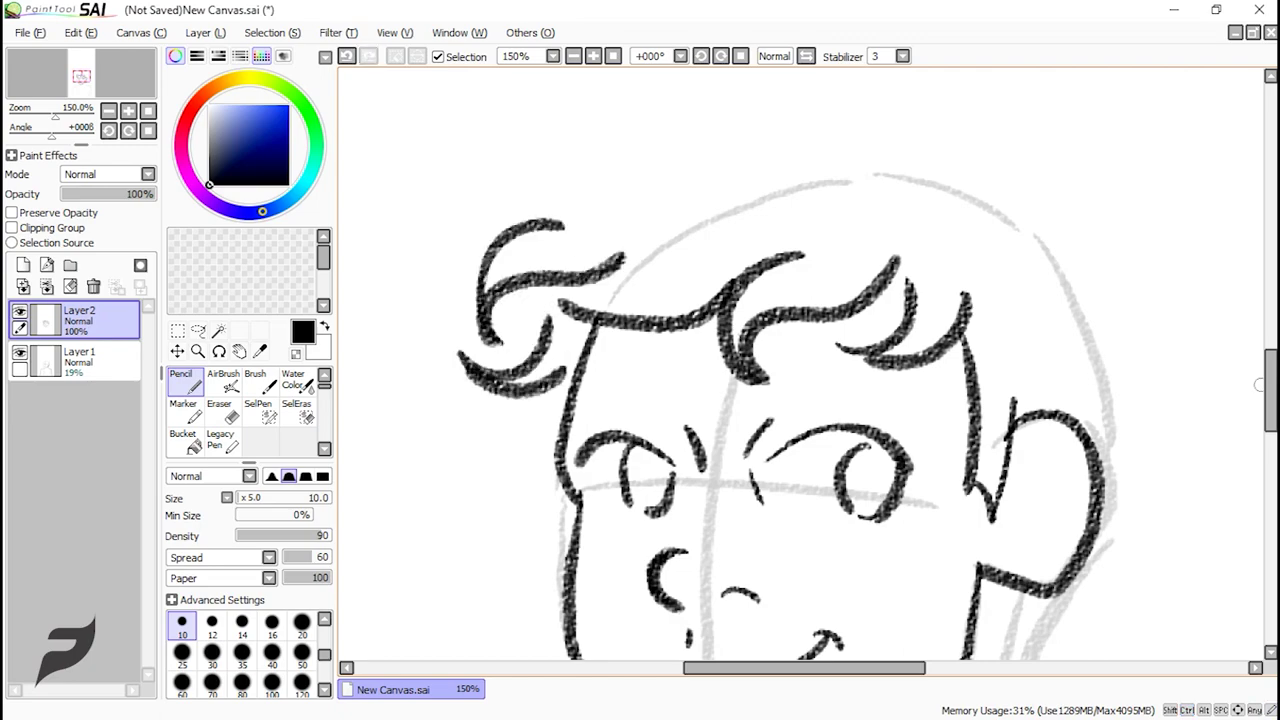
pyautogui.moveTo(1270, 384); pyautogui.dragTo(1270, 388)
pyautogui.moveTo(525, 262)
pyautogui.mouseDown()
pyautogui.moveTo(534, 414)
pyautogui.moveTo(518, 436)
pyautogui.mouseUp()
pyautogui.moveTo(491, 441); pyautogui.dragTo(557, 420)
# - Draw the back contour of the hair behind the ear, ending in a pointed lock
pyautogui.moveTo(1270, 392); pyautogui.dragTo(1270, 425)
pyautogui.scroll(3, 1136, 381)
pyautogui.hotkey('ctrl', 'z')
pyautogui.moveTo(1092, 392)
pyautogui.mouseDown()
pyautogui.moveTo(1116, 208)
pyautogui.moveTo(1105, 199)
pyautogui.mouseUp()
pyautogui.moveTo(1123, 230); pyautogui.dragTo(1177, 316)
pyautogui.moveTo(1067, 178); pyautogui.dragTo(1175, 310)
pyautogui.scroll(3, 1165, 300)
pyautogui.hotkey('ctrl', 'z')
pyautogui.moveTo(1073, 343); pyautogui.dragTo(1171, 476)
pyautogui.moveTo(452, 388); pyautogui.dragTo(640, 287)
pyautogui.hotkey('ctrl', 'z')
pyautogui.moveTo(440, 420)
pyautogui.mouseDown()
pyautogui.moveTo(709, 309)
pyautogui.moveTo(716, 284)
pyautogui.mouseUp()
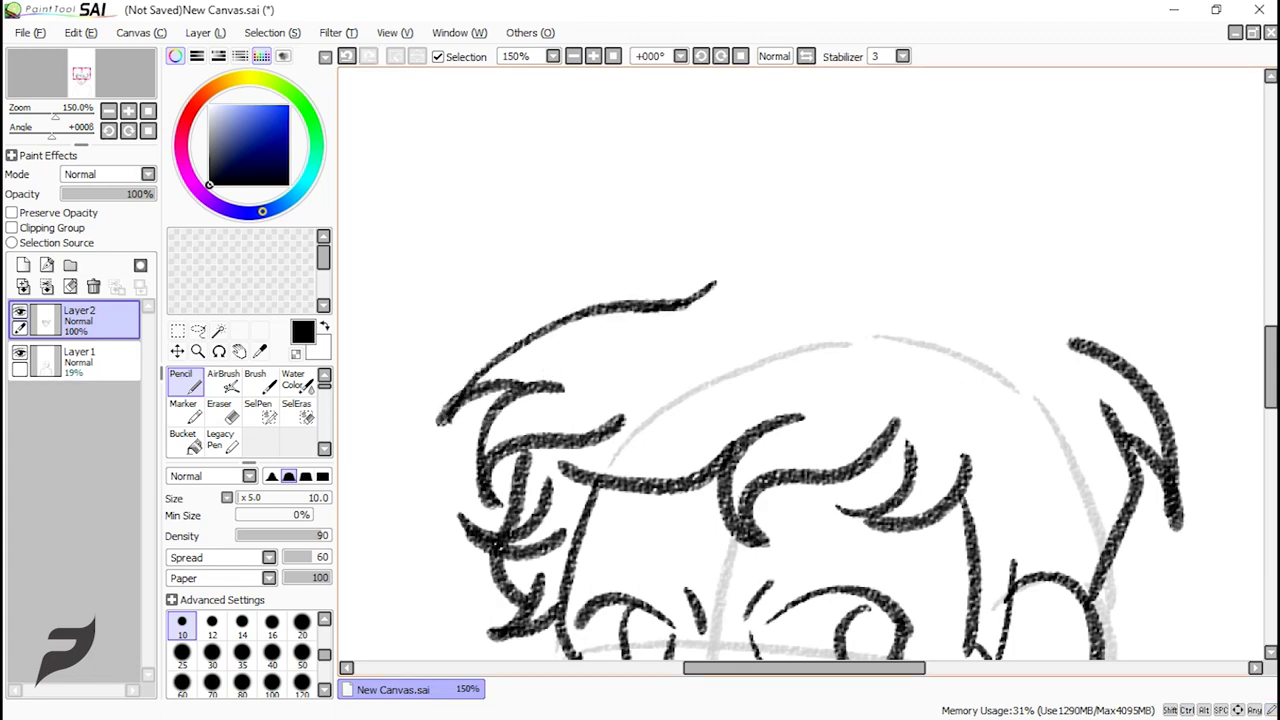
pyautogui.scroll(-1, 767, 285)
pyautogui.hotkey('ctrl', 'z')
pyautogui.hotkey('ctrl', 'y')
pyautogui.hotkey('ctrl', 'z')
# - Draw the crown of the hair above the skull guideline with an upward flick at its front
pyautogui.moveTo(860, 352)
pyautogui.mouseDown()
pyautogui.moveTo(980, 300)
pyautogui.moveTo(1002, 340)
pyautogui.moveTo(976, 298)
pyautogui.moveTo(751, 263)
pyautogui.mouseUp()
pyautogui.hotkey('ctrl', 'z')
pyautogui.hotkey('ctrl', 'z')
pyautogui.moveTo(714, 219); pyautogui.dragTo(780, 304)
pyautogui.moveTo(580, 328)
pyautogui.mouseDown()
pyautogui.moveTo(722, 270)
pyautogui.moveTo(668, 310)
pyautogui.moveTo(730, 300)
pyautogui.mouseUp()
pyautogui.hotkey('ctrl', 'z')
pyautogui.hotkey('ctrl', 'z')
pyautogui.moveTo(549, 376); pyautogui.dragTo(716, 309)
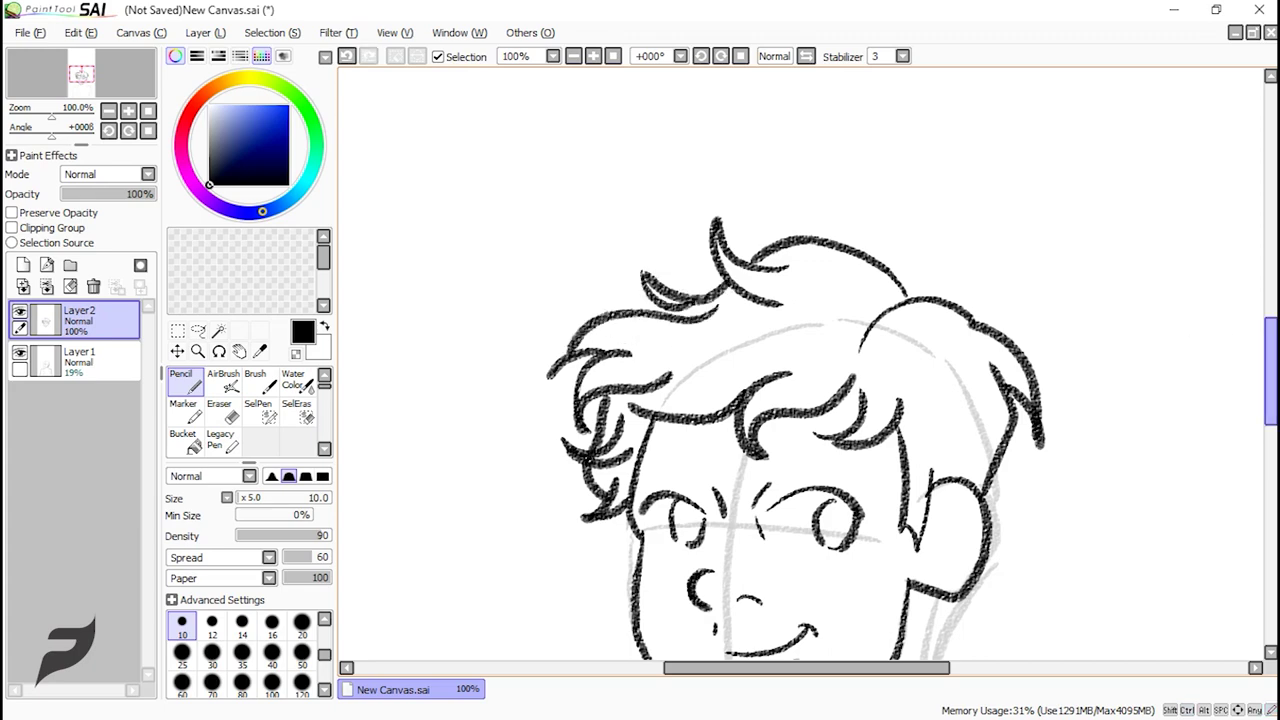
# - Redraw the far-side hair outline from the top tuft down to outward-flicking locks beside the temple
pyautogui.moveTo(1271, 371); pyautogui.dragTo(1271, 393)
pyautogui.hotkey('ctrl', 'z')
pyautogui.moveTo(662, 194); pyautogui.dragTo(506, 328)
pyautogui.hotkey('ctrl', 'z')
pyautogui.hotkey('ctrl', 'z')
pyautogui.hotkey('ctrl', 'z')
pyautogui.hotkey('ctrl', 'z')
pyautogui.moveTo(721, 158)
pyautogui.mouseDown()
pyautogui.moveTo(667, 128)
pyautogui.moveTo(698, 178)
pyautogui.mouseUp()
pyautogui.moveTo(713, 175); pyautogui.dragTo(559, 225)
pyautogui.moveTo(639, 205)
pyautogui.mouseDown()
pyautogui.moveTo(572, 226)
pyautogui.moveTo(519, 266)
pyautogui.moveTo(514, 236)
pyautogui.mouseUp()
pyautogui.hotkey('ctrl', 'z')
pyautogui.moveTo(514, 236)
pyautogui.mouseDown()
pyautogui.moveTo(573, 374)
pyautogui.moveTo(566, 331)
pyautogui.mouseUp()
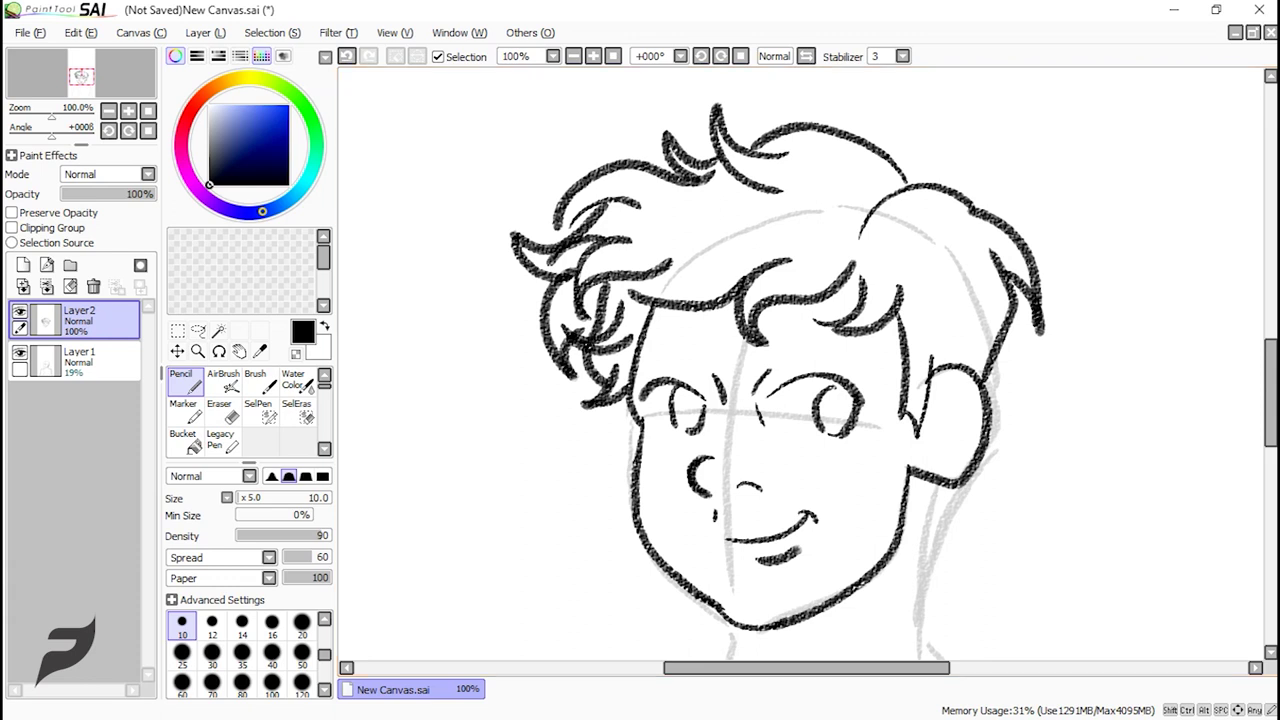
# - Add short, jagged hair strands behind and above the ear along the back of the head
pyautogui.moveTo(1026, 278)
pyautogui.mouseDown()
pyautogui.moveTo(1012, 372)
pyautogui.moveTo(984, 394)
pyautogui.mouseUp()
pyautogui.hotkey('ctrl', 'z')
pyautogui.hotkey('ctrl', 'z')
pyautogui.moveTo(1018, 302); pyautogui.dragTo(1000, 378)
pyautogui.moveTo(1018, 334)
pyautogui.mouseDown()
pyautogui.moveTo(1004, 400)
pyautogui.moveTo(982, 394)
pyautogui.mouseUp()
pyautogui.hotkey('ctrl', 'z')
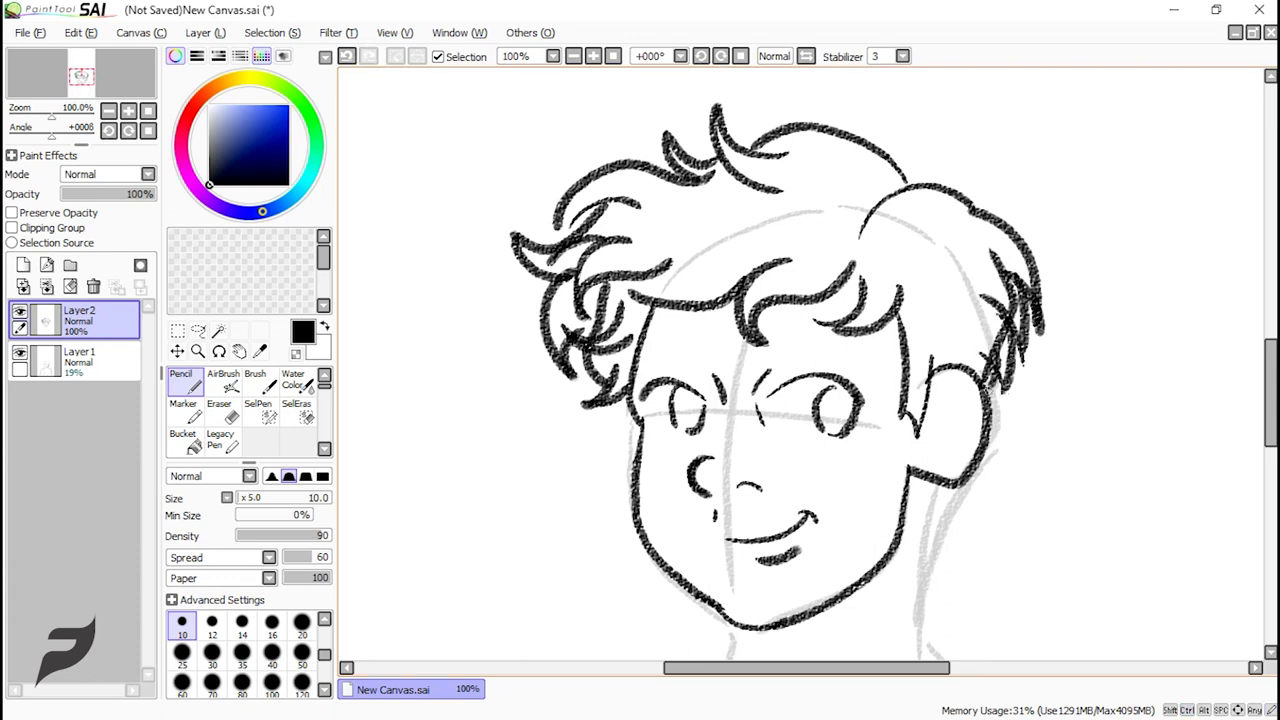
pyautogui.hotkey('ctrl', 'z')
pyautogui.moveTo(1010, 348); pyautogui.dragTo(976, 394)
# - Draw both sides of the neck, from beneath the chin and from behind the jaw down toward the shoulders
pyautogui.scroll(-3, 939, 404)
pyautogui.scroll(1, 939, 404)
pyautogui.scroll(-3, 941, 419)
pyautogui.moveTo(928, 214); pyautogui.dragTo(906, 388)
pyautogui.hotkey('ctrl', 'z')
pyautogui.moveTo(930, 216); pyautogui.dragTo(896, 420)
pyautogui.hotkey('ctrl', 'z')
pyautogui.moveTo(645, 410); pyautogui.dragTo(745, 429)
pyautogui.hotkey('ctrl', 'z')
pyautogui.moveTo(593, 421); pyautogui.dragTo(767, 458)
pyautogui.scroll(-3, 800, 420)
pyautogui.hotkey('ctrl', 'z')
pyautogui.moveTo(895, 258); pyautogui.dragTo(966, 328)
pyautogui.hotkey('ctrl', 'z')
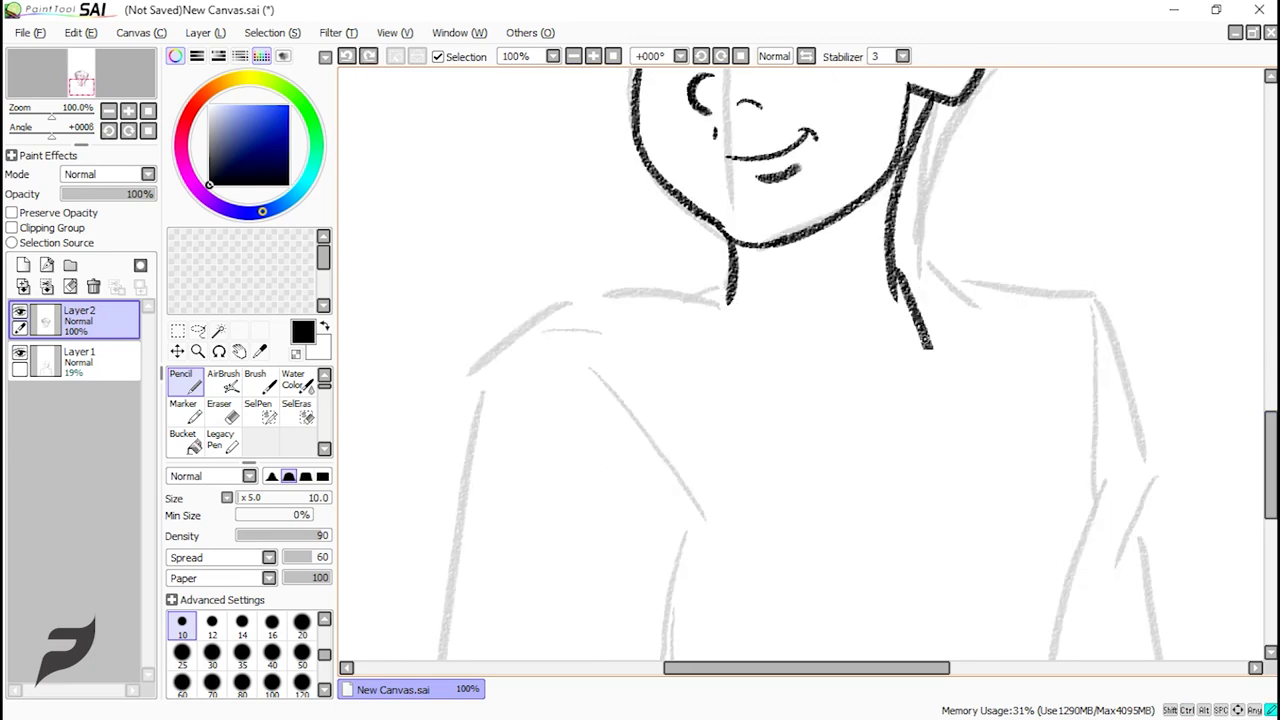
# - Try to draw the left shoulder line with a sleeve seam and a curve along the inner arm
pyautogui.moveTo(740, 302)
pyautogui.mouseDown()
pyautogui.moveTo(593, 293)
pyautogui.moveTo(495, 392)
pyautogui.mouseUp()
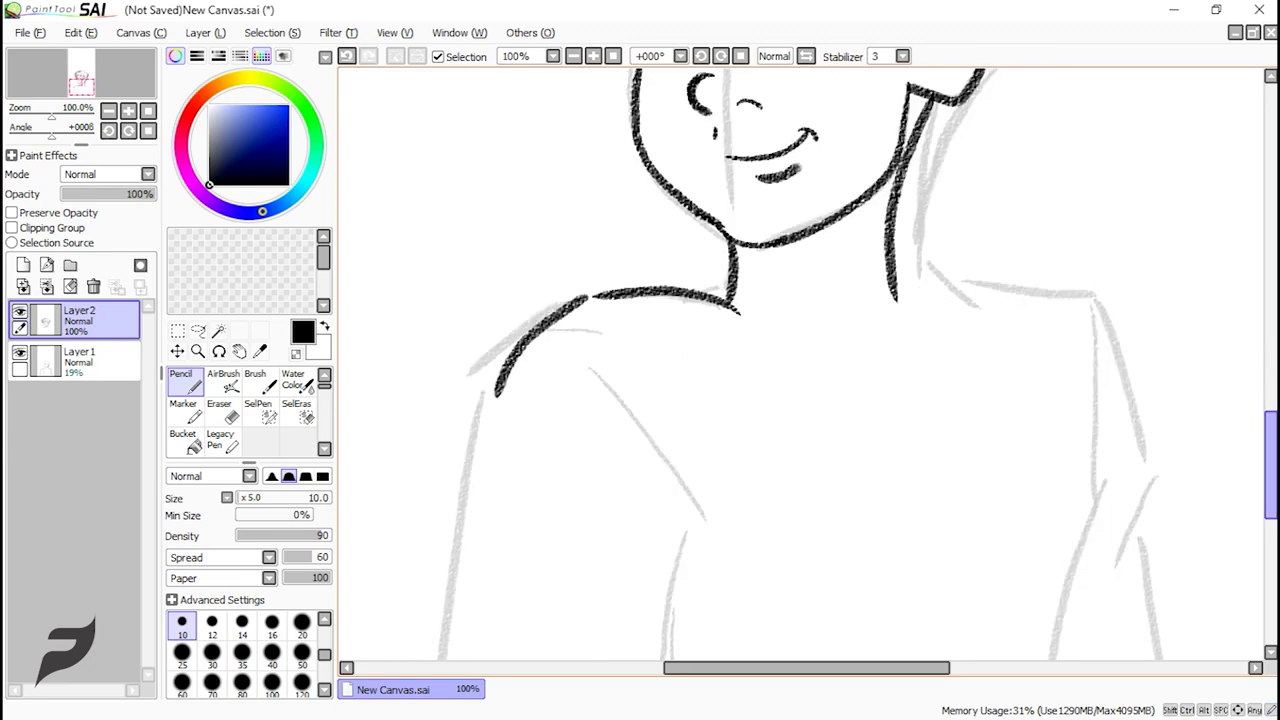
pyautogui.scroll(2, 500, 395)
pyautogui.scroll(-4, 581, 234)
pyautogui.hotkey('ctrl', 'z')
pyautogui.moveTo(578, 226)
pyautogui.mouseDown()
pyautogui.moveTo(487, 280)
pyautogui.moveTo(528, 278)
pyautogui.mouseUp()
pyautogui.moveTo(559, 275); pyautogui.dragTo(685, 401)
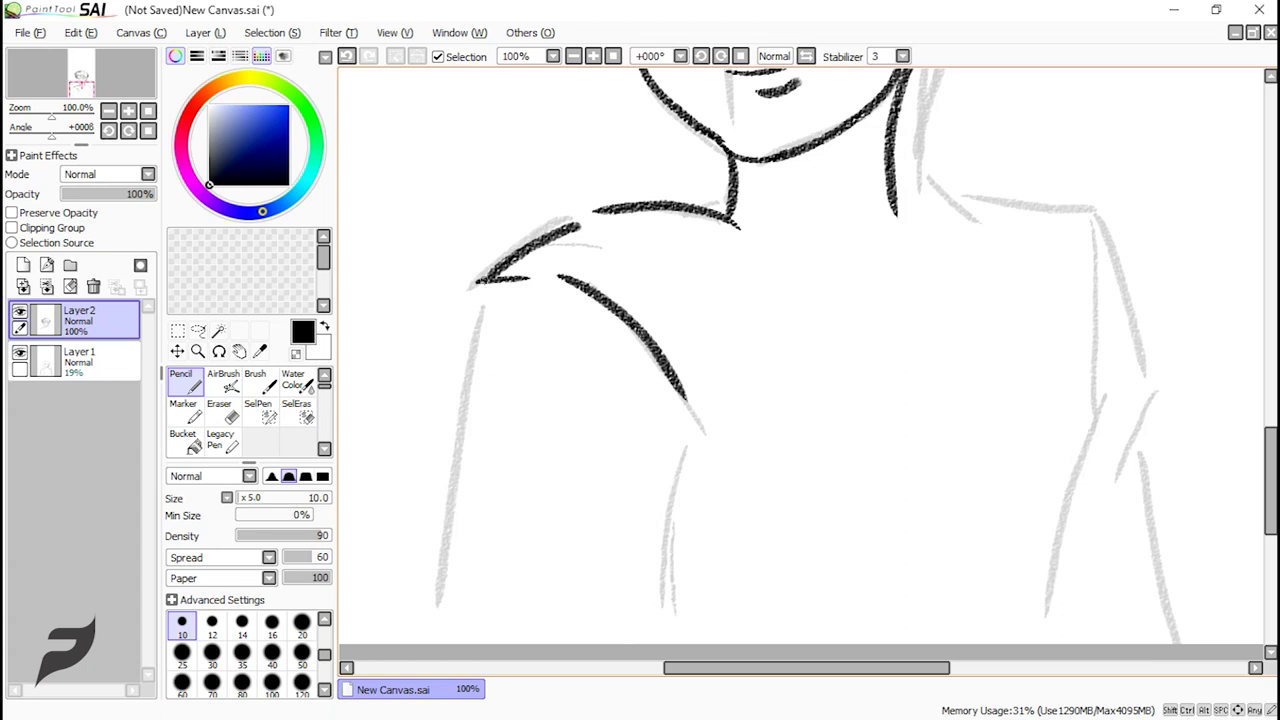
pyautogui.moveTo(499, 297); pyautogui.dragTo(558, 303)
pyautogui.moveTo(554, 288); pyautogui.dragTo(681, 401)
pyautogui.hotkey('ctrl', 'z')
pyautogui.moveTo(543, 291); pyautogui.dragTo(683, 400)
# - Try to draw the outer line of the left arm, and undo the shoulder and arm strokes
pyautogui.moveTo(470, 380); pyautogui.dragTo(436, 594)
pyautogui.hotkey('ctrl', 'z')
pyautogui.hotkey('ctrl', 'z')
pyautogui.hotkey('ctrl', 'z')
pyautogui.hotkey('ctrl', 'z')
pyautogui.hotkey('ctrl', 'z')
pyautogui.moveTo(478, 314)
pyautogui.mouseDown()
pyautogui.moveTo(474, 600)
pyautogui.moveTo(434, 582)
pyautogui.moveTo(438, 528)
pyautogui.moveTo(431, 592)
pyautogui.mouseUp()
pyautogui.hotkey('ctrl', 'z')
pyautogui.hotkey('ctrl', 'z')
pyautogui.hotkey('ctrl', 'z')
pyautogui.moveTo(1271, 455)
pyautogui.mouseDown()
pyautogui.moveTo(1271, 411)
pyautogui.moveTo(1271, 452)
pyautogui.mouseUp()
pyautogui.hotkey('ctrl', 'z')
pyautogui.hotkey('ctrl', 'z')
pyautogui.hotkey('ctrl', 'z')
pyautogui.hotkey('ctrl', 'z')
pyautogui.hotkey('ctrl', 'z')
pyautogui.hotkey('ctrl', 'z')
pyautogui.hotkey('ctrl', 'z')
pyautogui.hotkey('ctrl', 'z')
# - Try to draw the shirt collar's edge and opening at the base of the neck
pyautogui.moveTo(729, 216); pyautogui.dragTo(668, 262)
pyautogui.hotkey('ctrl', 'z')
pyautogui.scroll(5, 739, 297)
pyautogui.scroll(-5, 739, 297)
pyautogui.hotkey('ctrl', 'y')
pyautogui.hotkey('ctrl', 'z')
pyautogui.moveTo(716, 224)
pyautogui.mouseDown()
pyautogui.moveTo(818, 366)
pyautogui.moveTo(785, 281)
pyautogui.mouseUp()
pyautogui.hotkey('ctrl', 'z')
pyautogui.hotkey('ctrl', 'z')
pyautogui.moveTo(797, 288); pyautogui.dragTo(794, 318)
pyautogui.moveTo(804, 318); pyautogui.dragTo(884, 363)
pyautogui.moveTo(1271, 475); pyautogui.dragTo(1271, 441)
pyautogui.hotkey('ctrl', 'z')
pyautogui.hotkey('ctrl', 'z')
pyautogui.hotkey('ctrl', 'z')
# - Draw the collar's left inner edge, the neckline notch and the shirt's front opening down to the canvas's lower edge
pyautogui.moveTo(683, 397); pyautogui.dragTo(830, 466)
pyautogui.moveTo(830, 468); pyautogui.dragTo(852, 543)
pyautogui.hotkey('ctrl', 'z')
pyautogui.moveTo(1271, 443); pyautogui.dragTo(1271, 470)
pyautogui.moveTo(830, 325); pyautogui.dragTo(878, 418)
pyautogui.moveTo(1271, 470); pyautogui.dragTo(1271, 495)
pyautogui.moveTo(887, 296)
pyautogui.mouseDown()
pyautogui.moveTo(864, 427)
pyautogui.moveTo(904, 573)
pyautogui.mouseUp()
pyautogui.hotkey('ctrl', 'z')
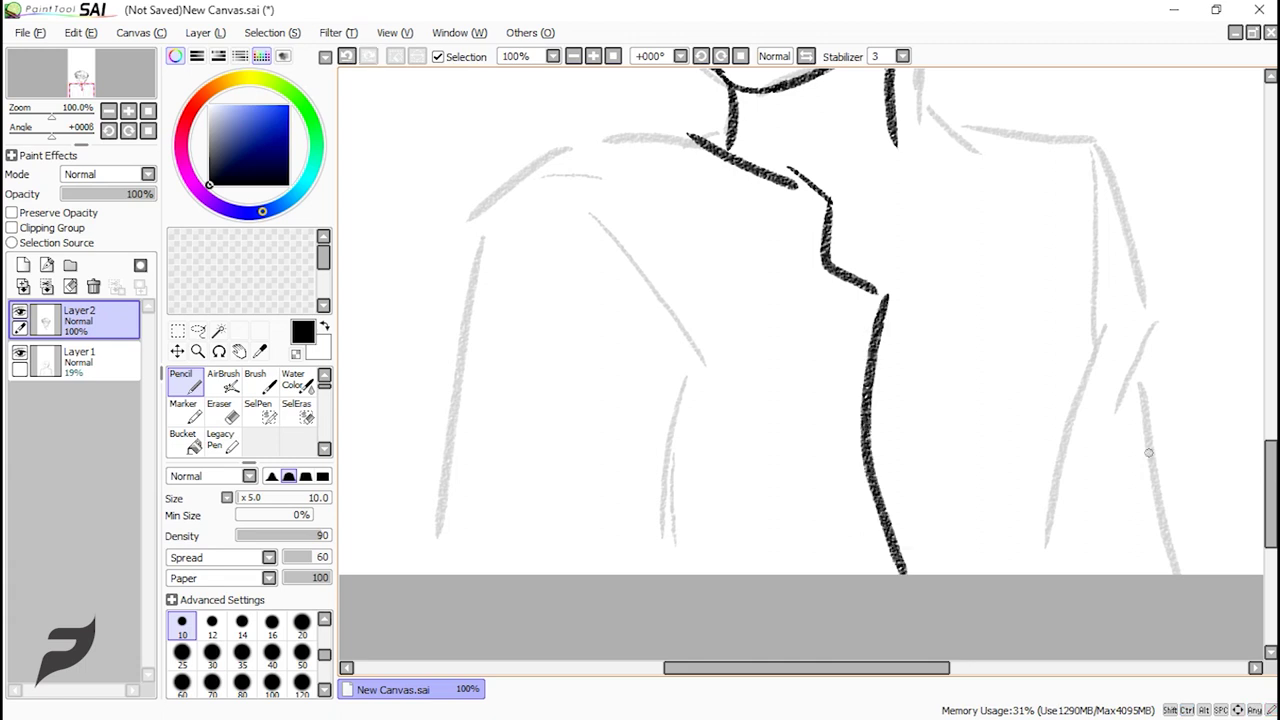
# - Draw the right inner edge of the collar from the neck down to the top of the shirt's front opening
pyautogui.moveTo(1271, 495); pyautogui.dragTo(1271, 453)
pyautogui.hotkey('ctrl', 'z')
pyautogui.moveTo(887, 322); pyautogui.dragTo(898, 417)
pyautogui.moveTo(903, 331); pyautogui.dragTo(932, 378)
pyautogui.moveTo(942, 390)
pyautogui.mouseDown()
pyautogui.moveTo(886, 490)
pyautogui.moveTo(908, 456)
pyautogui.mouseUp()
pyautogui.hotkey('ctrl', 'z')
pyautogui.moveTo(912, 467)
pyautogui.mouseDown()
pyautogui.moveTo(856, 505)
pyautogui.moveTo(868, 504)
pyautogui.mouseUp()
pyautogui.hotkey('ctrl', 'z')
pyautogui.moveTo(1271, 412); pyautogui.dragTo(1271, 422)
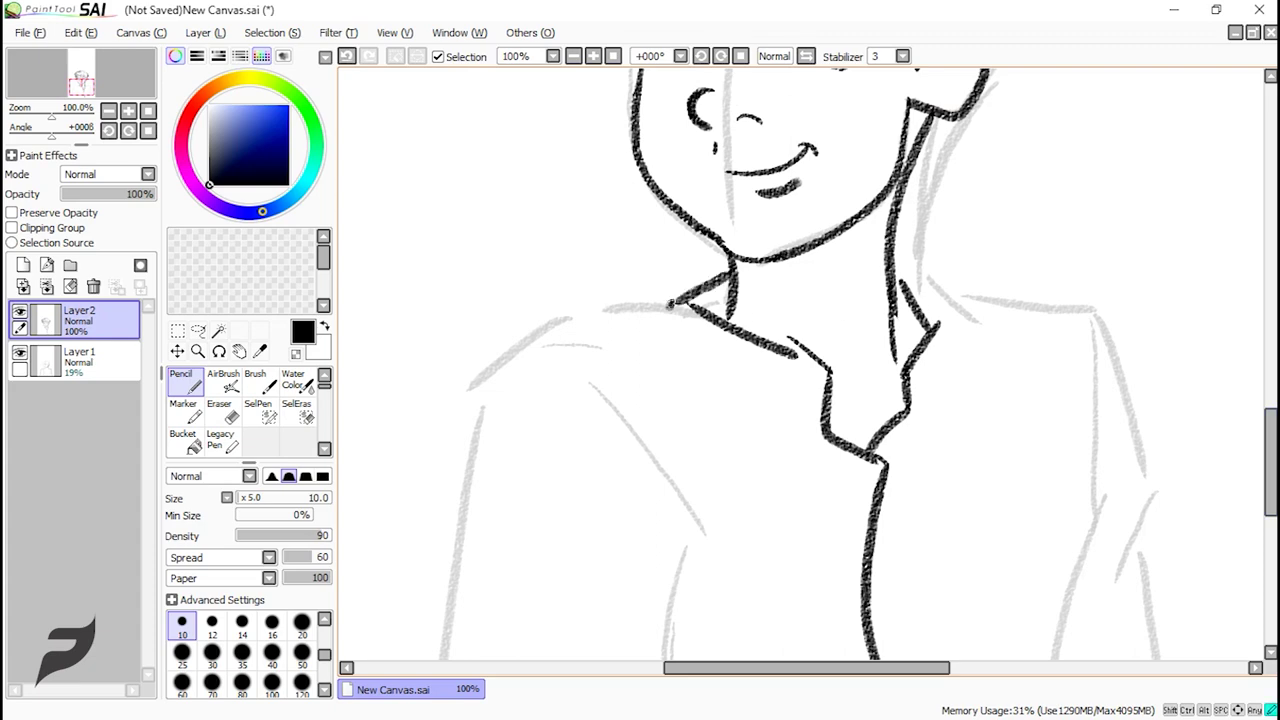
# - Draw the pointed collar flaps on both sides of the neck
pyautogui.moveTo(671, 304); pyautogui.dragTo(640, 367)
pyautogui.moveTo(803, 371); pyautogui.dragTo(754, 474)
pyautogui.moveTo(637, 371); pyautogui.dragTo(755, 475)
pyautogui.moveTo(1271, 462)
pyautogui.mouseDown()
pyautogui.moveTo(1271, 416)
pyautogui.moveTo(1271, 456)
pyautogui.mouseUp()
pyautogui.moveTo(892, 293)
pyautogui.mouseDown()
pyautogui.moveTo(966, 351)
pyautogui.moveTo(918, 440)
pyautogui.mouseUp()
pyautogui.moveTo(972, 354); pyautogui.dragTo(1005, 468)
pyautogui.moveTo(925, 445); pyautogui.dragTo(1004, 468)
# - Draw the shirt's left shoulder line outward from the collar, with an overlapping fabric fold beside the collar flap
pyautogui.scroll(-3, 1004, 468)
pyautogui.moveTo(630, 275); pyautogui.dragTo(493, 320)
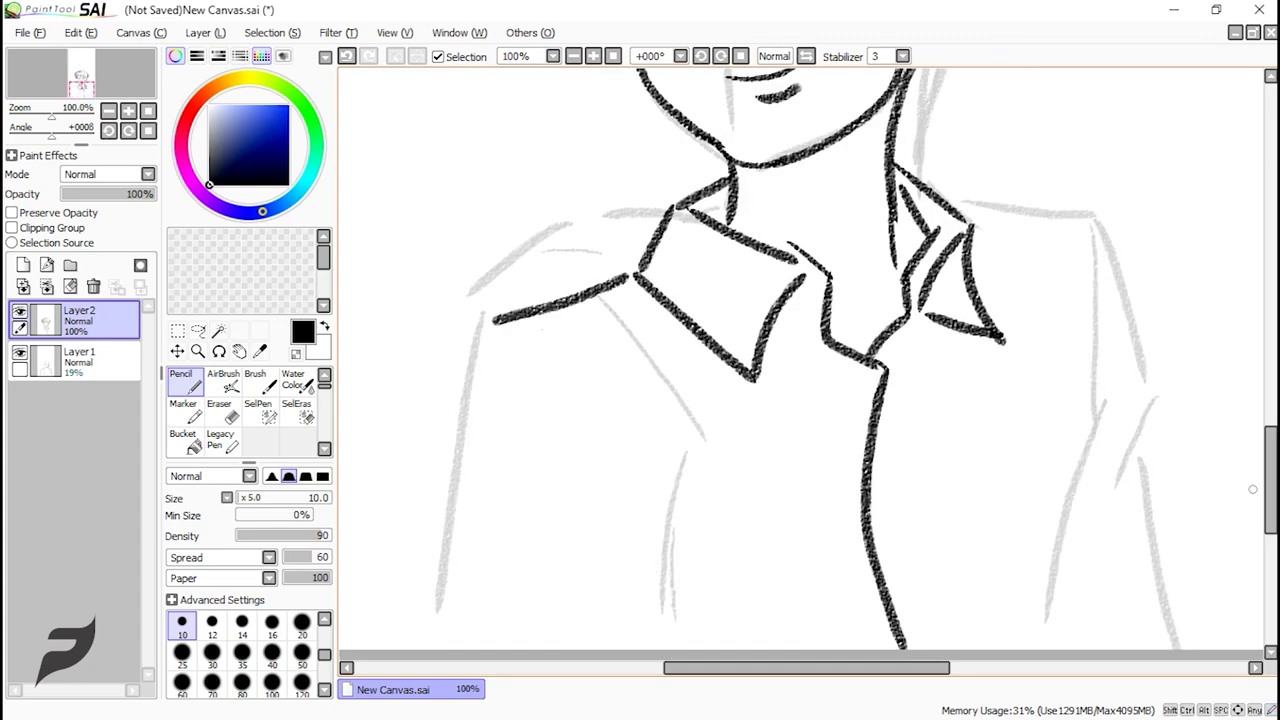
pyautogui.scroll(-1, 1218, 497)
pyautogui.hotkey('ctrl', 'z')
pyautogui.moveTo(585, 226); pyautogui.dragTo(678, 294)
# - Draw the left sleeve's outer edge and the armhole seam curving from the shoulder to the armpit
pyautogui.moveTo(624, 260)
pyautogui.mouseDown()
pyautogui.moveTo(482, 281)
pyautogui.moveTo(419, 574)
pyautogui.mouseUp()
pyautogui.moveTo(1271, 488)
pyautogui.mouseDown()
pyautogui.moveTo(1271, 469)
pyautogui.moveTo(1271, 500)
pyautogui.mouseUp()
pyautogui.hotkey('ctrl', 'z')
pyautogui.moveTo(481, 233); pyautogui.dragTo(443, 400)
pyautogui.hotkey('ctrl', 'z')
pyautogui.moveTo(481, 232); pyautogui.dragTo(452, 414)
pyautogui.hotkey('ctrl', 'z')
pyautogui.moveTo(472, 272)
pyautogui.mouseDown()
pyautogui.moveTo(434, 488)
pyautogui.moveTo(510, 544)
pyautogui.mouseUp()
pyautogui.moveTo(505, 215)
pyautogui.mouseDown()
pyautogui.moveTo(548, 211)
pyautogui.moveTo(662, 320)
pyautogui.mouseUp()
# - Try to draw the left sleeve's inner edge from the armpit down to the canvas's lower edge
pyautogui.moveTo(667, 340)
pyautogui.mouseDown()
pyautogui.moveTo(616, 500)
pyautogui.moveTo(621, 538)
pyautogui.mouseUp()
pyautogui.hotkey('ctrl', 'z')
pyautogui.moveTo(624, 532); pyautogui.dragTo(572, 544)
pyautogui.hotkey('ctrl', 'z')
pyautogui.hotkey('ctrl', 'z')
pyautogui.hotkey('ctrl', 'z')
pyautogui.moveTo(656, 326)
pyautogui.mouseDown()
pyautogui.moveTo(578, 543)
pyautogui.moveTo(612, 544)
pyautogui.mouseUp()
pyautogui.hotkey('ctrl', 'z')
pyautogui.hotkey('ctrl', 'z')
pyautogui.hotkey('ctrl', 'z')
pyautogui.hotkey('ctrl', 'z')
# - Draw the left sleeve's hem and the sleeve's inner edge below the armpit
pyautogui.moveTo(438, 490); pyautogui.dragTo(460, 545)
pyautogui.moveTo(484, 230)
pyautogui.mouseDown()
pyautogui.moveTo(670, 350)
pyautogui.moveTo(613, 540)
pyautogui.mouseUp()
pyautogui.hotkey('ctrl', 'z')
pyautogui.hotkey('ctrl', 'z')
pyautogui.hotkey('ctrl', 'z')
pyautogui.moveTo(664, 328)
pyautogui.mouseDown()
pyautogui.moveTo(610, 523)
pyautogui.moveTo(637, 454)
pyautogui.moveTo(631, 545)
pyautogui.mouseUp()
pyautogui.hotkey('ctrl', 'z')
# - Add short creases beside the left armpit and redraw the armhole seam with a short line along the shoulder
pyautogui.moveTo(690, 314); pyautogui.dragTo(662, 438)
pyautogui.moveTo(701, 348); pyautogui.dragTo(684, 394)
pyautogui.moveTo(500, 217); pyautogui.dragTo(549, 217)
pyautogui.moveTo(533, 183); pyautogui.dragTo(664, 326)
pyautogui.hotkey('ctrl', 'z')
pyautogui.moveTo(536, 219); pyautogui.dragTo(669, 342)
# - Draw the right shoulder line outward from the collar, with a short fold beside the collar
pyautogui.scroll(-4, 752, 430)
pyautogui.scroll(3, 826, 393)
pyautogui.moveTo(857, 349); pyautogui.dragTo(871, 312)
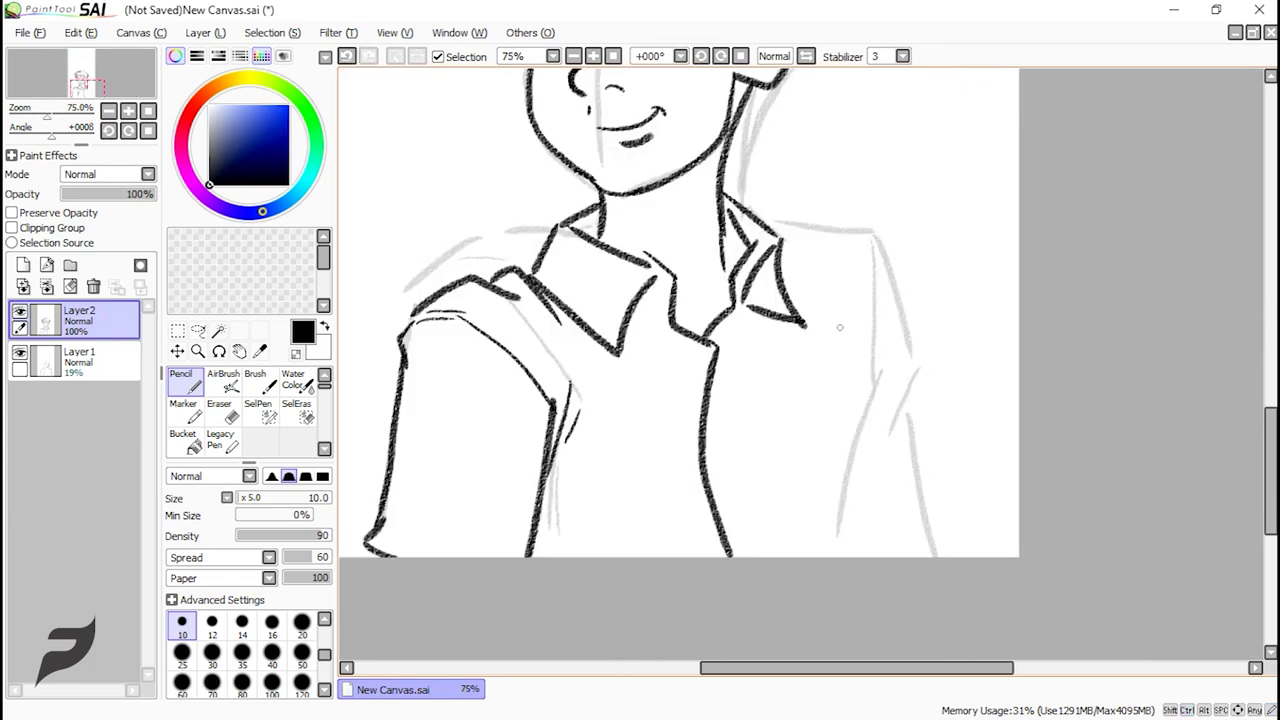
pyautogui.moveTo(796, 226); pyautogui.dragTo(824, 276)
pyautogui.moveTo(799, 229)
pyautogui.mouseDown()
pyautogui.moveTo(893, 247)
pyautogui.moveTo(884, 267)
pyautogui.mouseUp()
pyautogui.hotkey('ctrl', 'z')
pyautogui.hotkey('ctrl', 'z')
pyautogui.moveTo(805, 242)
pyautogui.mouseDown()
pyautogui.moveTo(887, 265)
pyautogui.moveTo(949, 377)
pyautogui.mouseUp()
pyautogui.hotkey('ctrl', 'z')
# - Draw the right sleeve's inner edge, armpit crease and slanted hem with part of the arm below it
pyautogui.moveTo(879, 300); pyautogui.dragTo(862, 550)
pyautogui.moveTo(900, 352); pyautogui.dragTo(857, 445)
pyautogui.moveTo(897, 272)
pyautogui.mouseDown()
pyautogui.moveTo(954, 402)
pyautogui.moveTo(862, 524)
pyautogui.mouseUp()
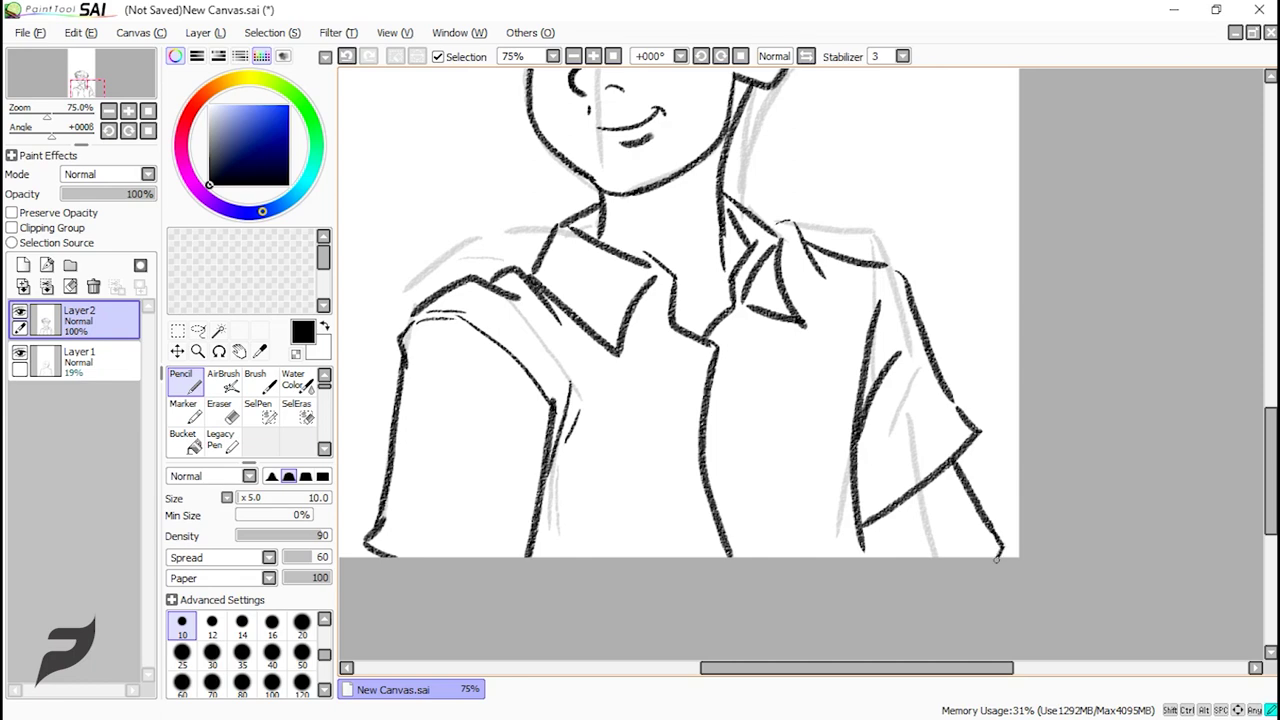
pyautogui.scroll(3, 877, 446)
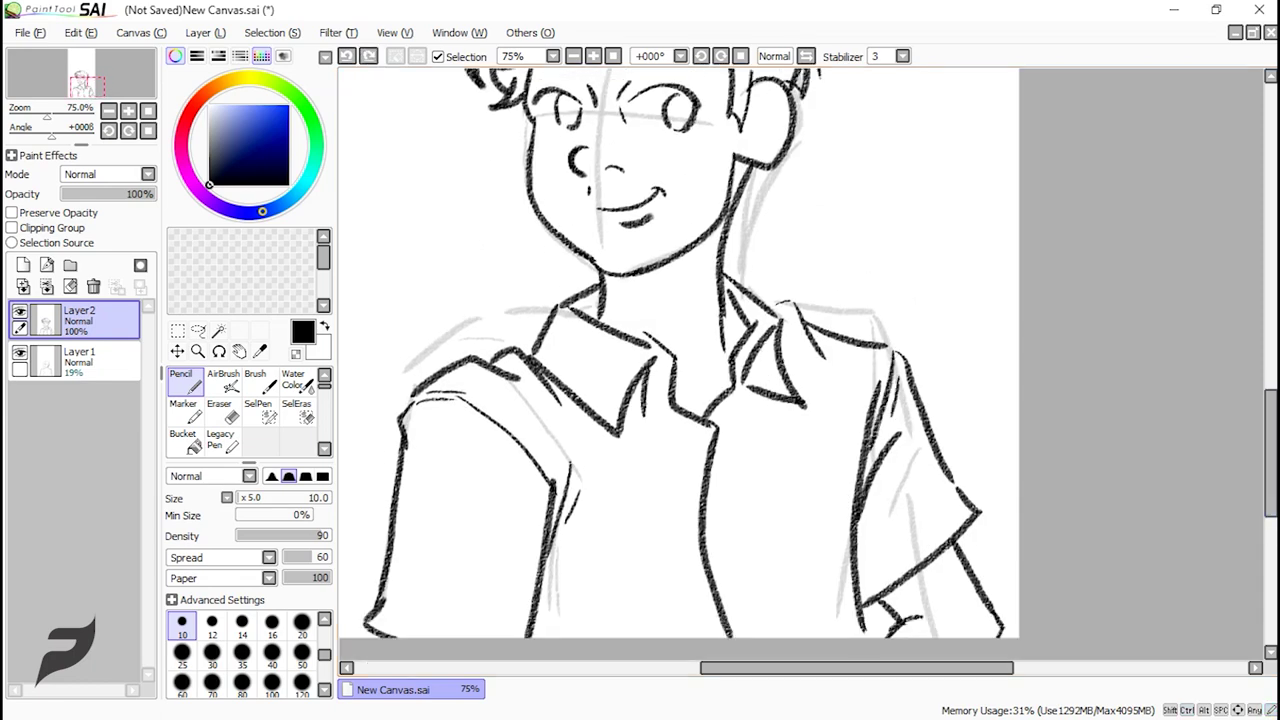
# - Redraw the right sleeve's outer edge and hem, and add fold creases and a round button to the shirt
pyautogui.scroll(-5, 678, 350)
pyautogui.hotkey('ctrl', 'z')
pyautogui.hotkey('ctrl', 'z')
pyautogui.hotkey('ctrl', 'z')
pyautogui.hotkey('ctrl', 'z')
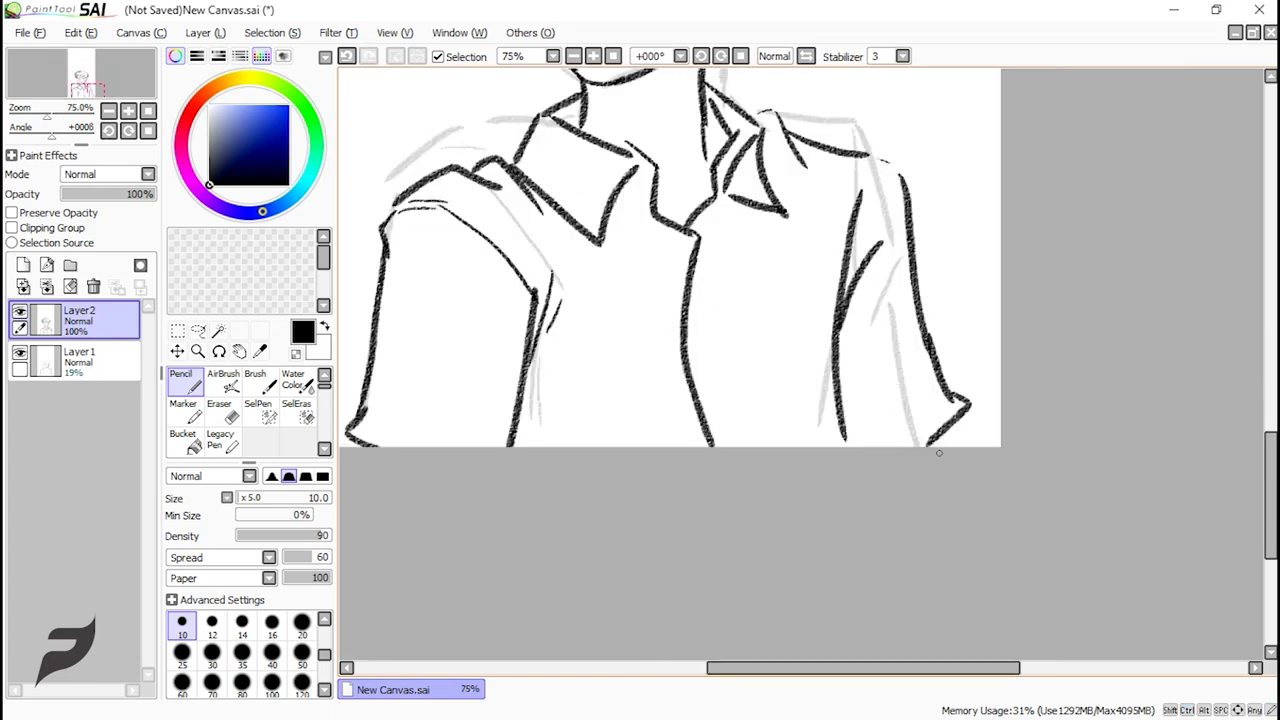
pyautogui.scroll(2, 670, 350)
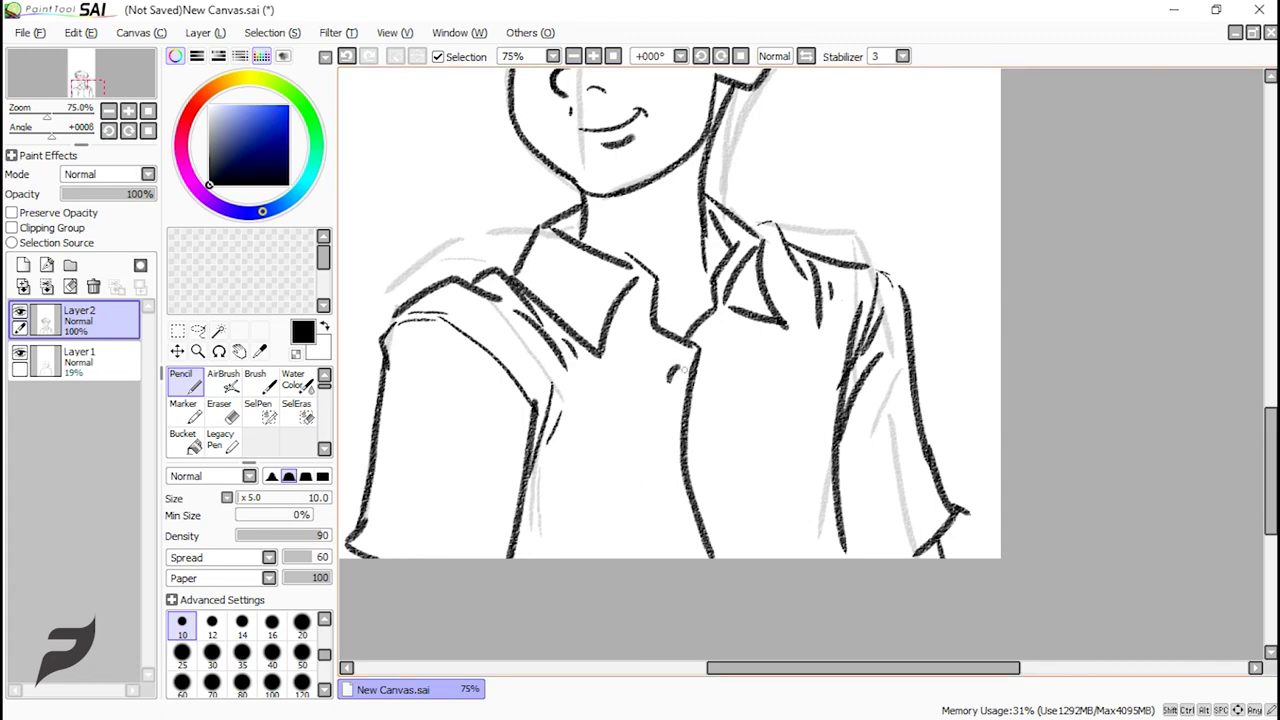
pyautogui.scroll(5, 1243, 421)
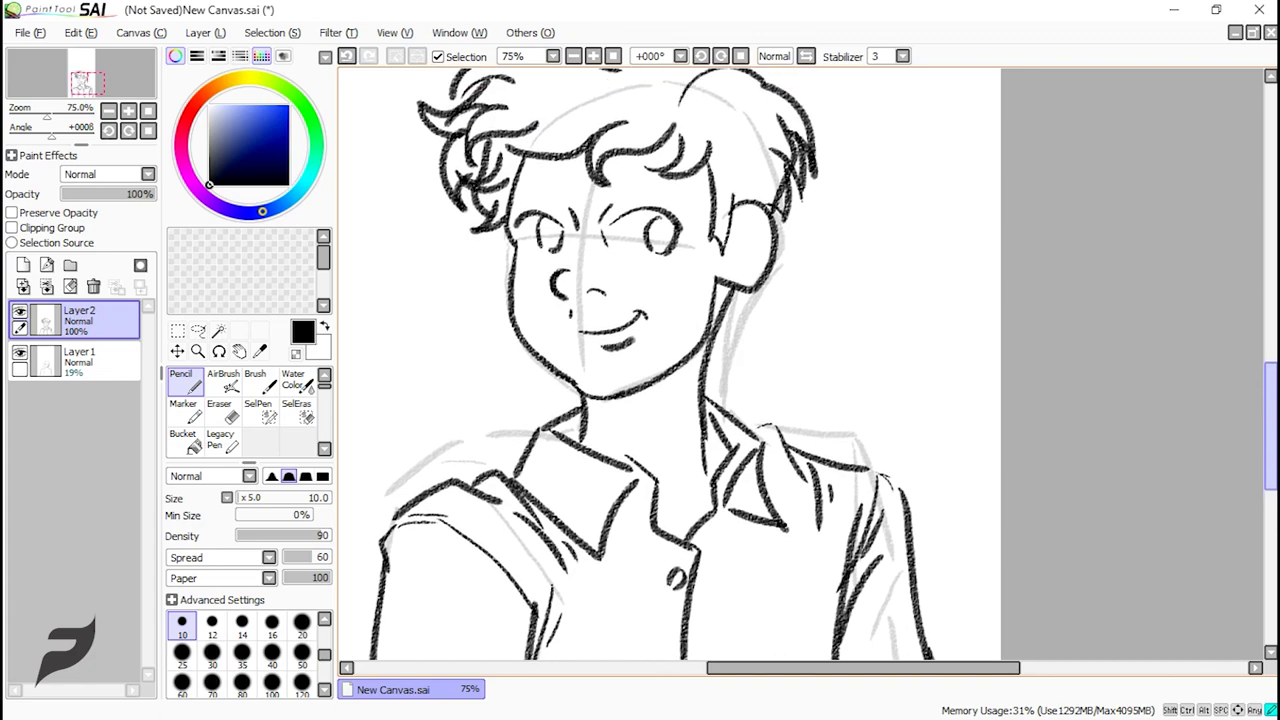
# - Draw the arched right eyebrow with two long tapered strokes above the eye
pyautogui.scroll(3, 636, 232)
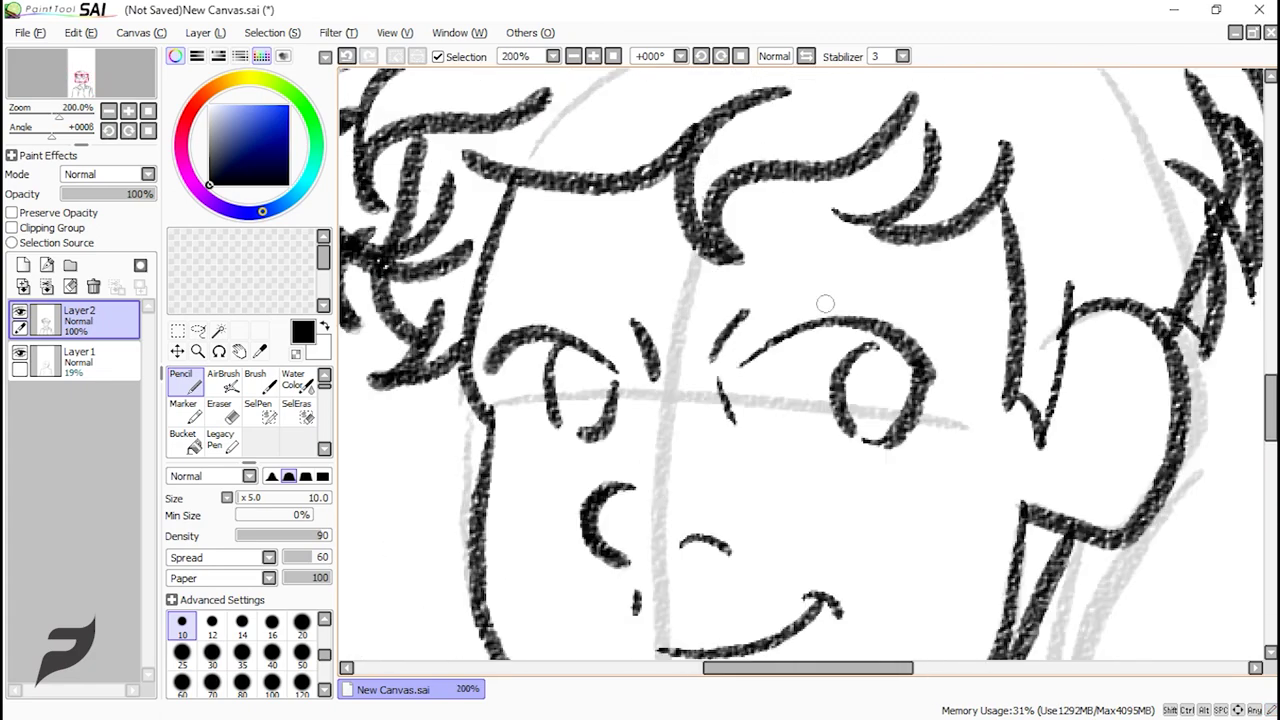
pyautogui.moveTo(740, 292); pyautogui.dragTo(909, 306)
pyautogui.moveTo(714, 273); pyautogui.dragTo(902, 298)
pyautogui.hotkey('ctrl', 'z')
pyautogui.hotkey('ctrl', 'z')
pyautogui.moveTo(733, 292); pyautogui.dragTo(962, 297)
pyautogui.moveTo(714, 272); pyautogui.dragTo(954, 302)
pyautogui.hotkey('ctrl', 'z')
# - Draw the slanted left eyebrow above the eye, reaching from the brow's centre to the face's edge
pyautogui.moveTo(599, 231)
pyautogui.mouseDown()
pyautogui.moveTo(484, 348)
pyautogui.moveTo(478, 338)
pyautogui.mouseUp()
pyautogui.hotkey('ctrl', 'z')
pyautogui.moveTo(598, 214); pyautogui.dragTo(466, 338)
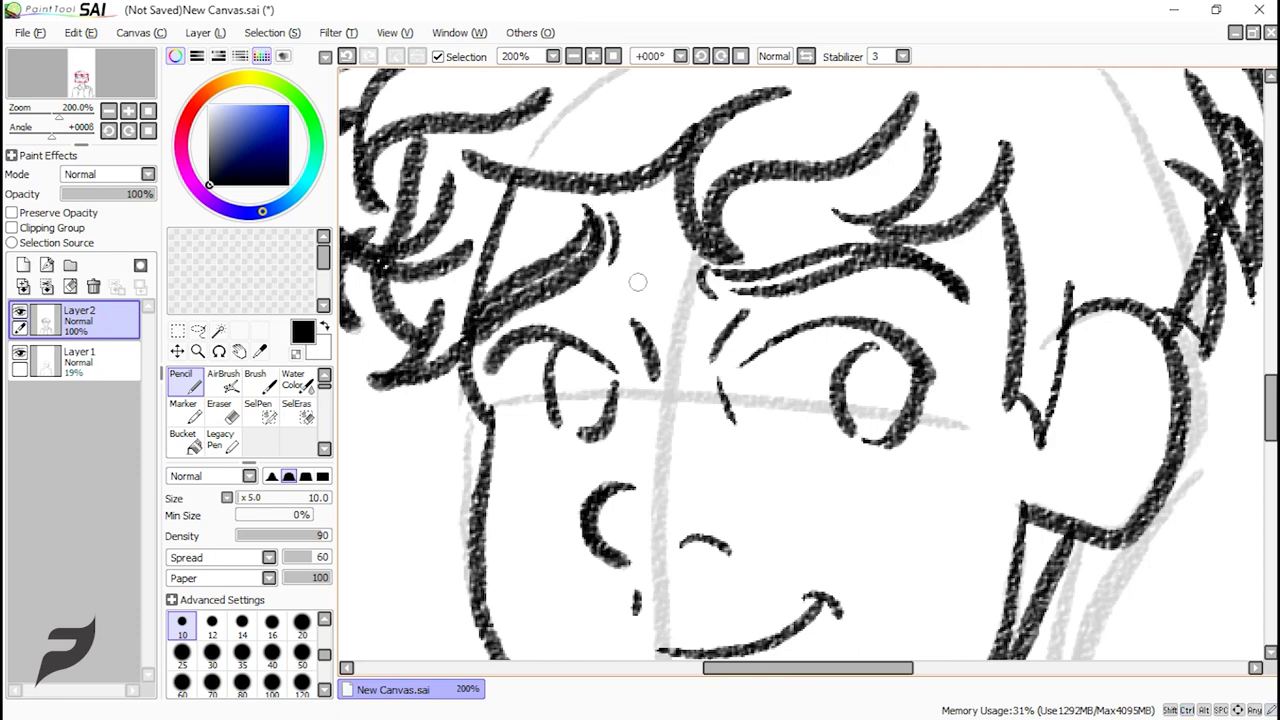
# - Draw short curved strokes inside the ear for its inner folds
pyautogui.scroll(-3, 540, 222)
pyautogui.scroll(3, 745, 303)
pyautogui.moveTo(676, 215); pyautogui.dragTo(738, 217)
pyautogui.moveTo(679, 256)
pyautogui.mouseDown()
pyautogui.moveTo(718, 356)
pyautogui.moveTo(682, 283)
pyautogui.mouseUp()
pyautogui.hotkey('ctrl', 'z')
pyautogui.moveTo(679, 307); pyautogui.dragTo(705, 344)
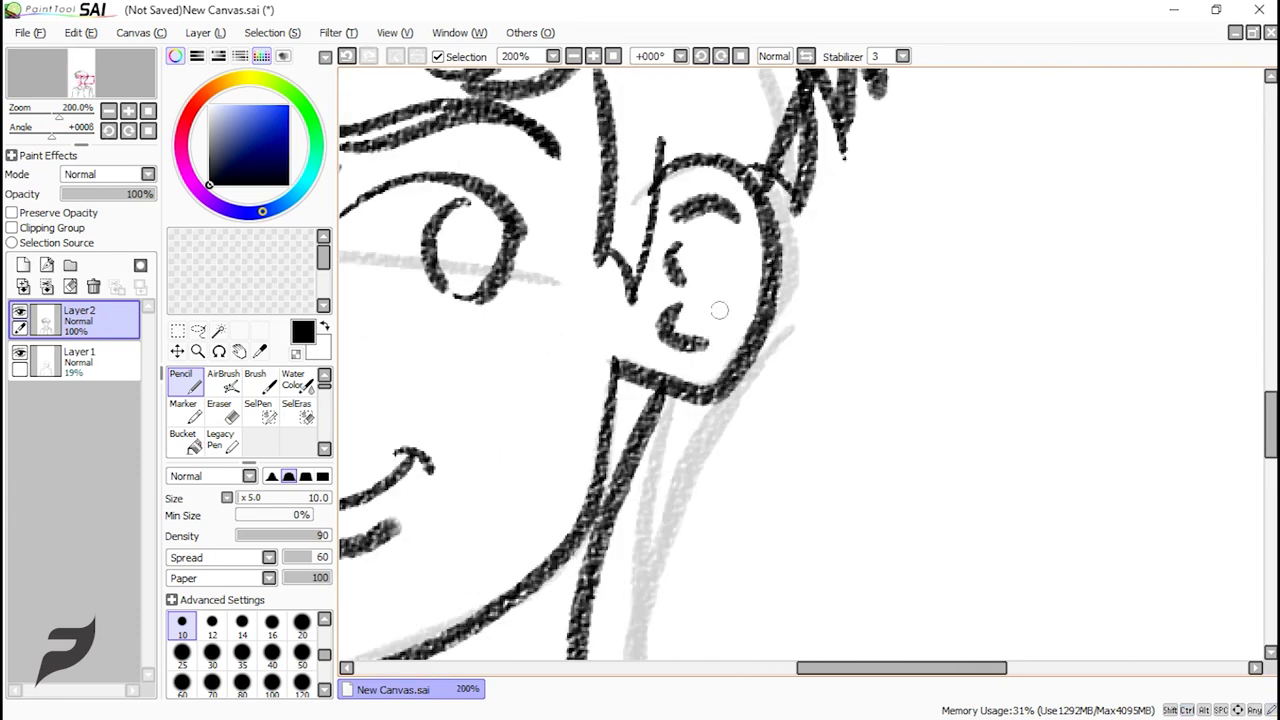
pyautogui.scroll(-5, 984, 341)
pyautogui.scroll(3, 731, 443)
pyautogui.scroll(-3, 731, 443)
pyautogui.scroll(3, 930, 410)
pyautogui.press('[')
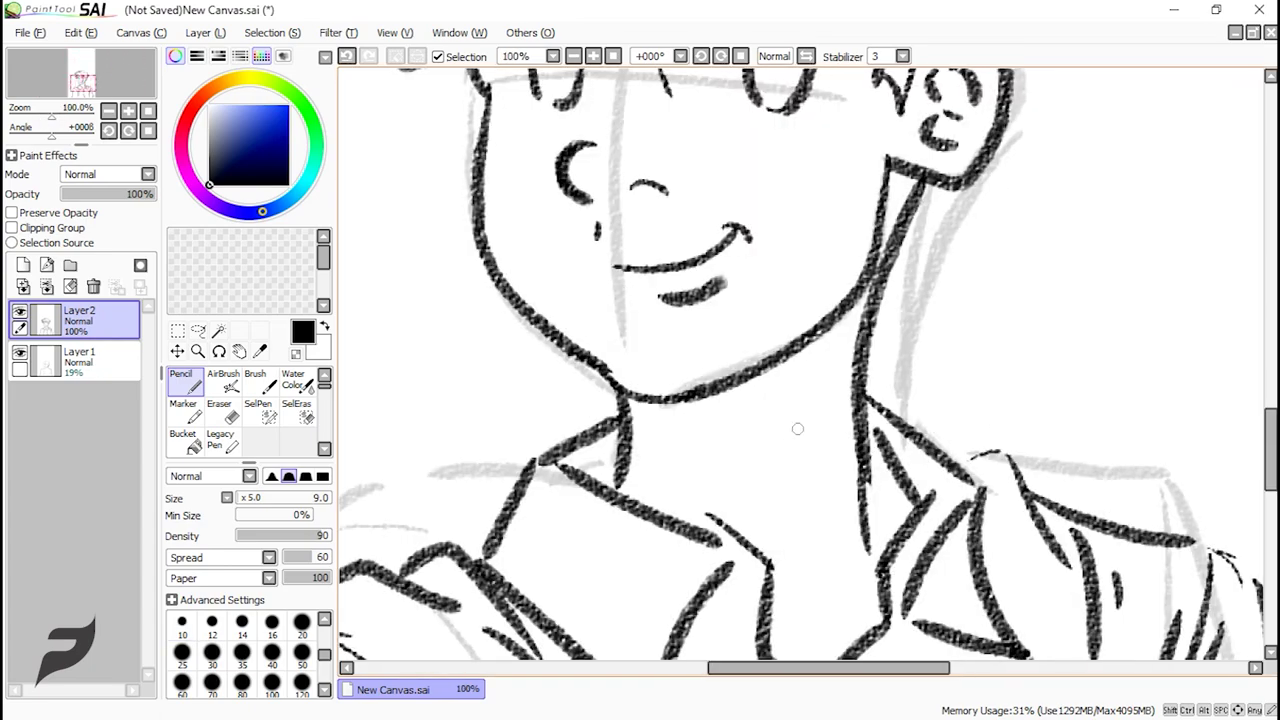
pyautogui.scroll(-3, 813, 397)
pyautogui.scroll(2, 710, 345)
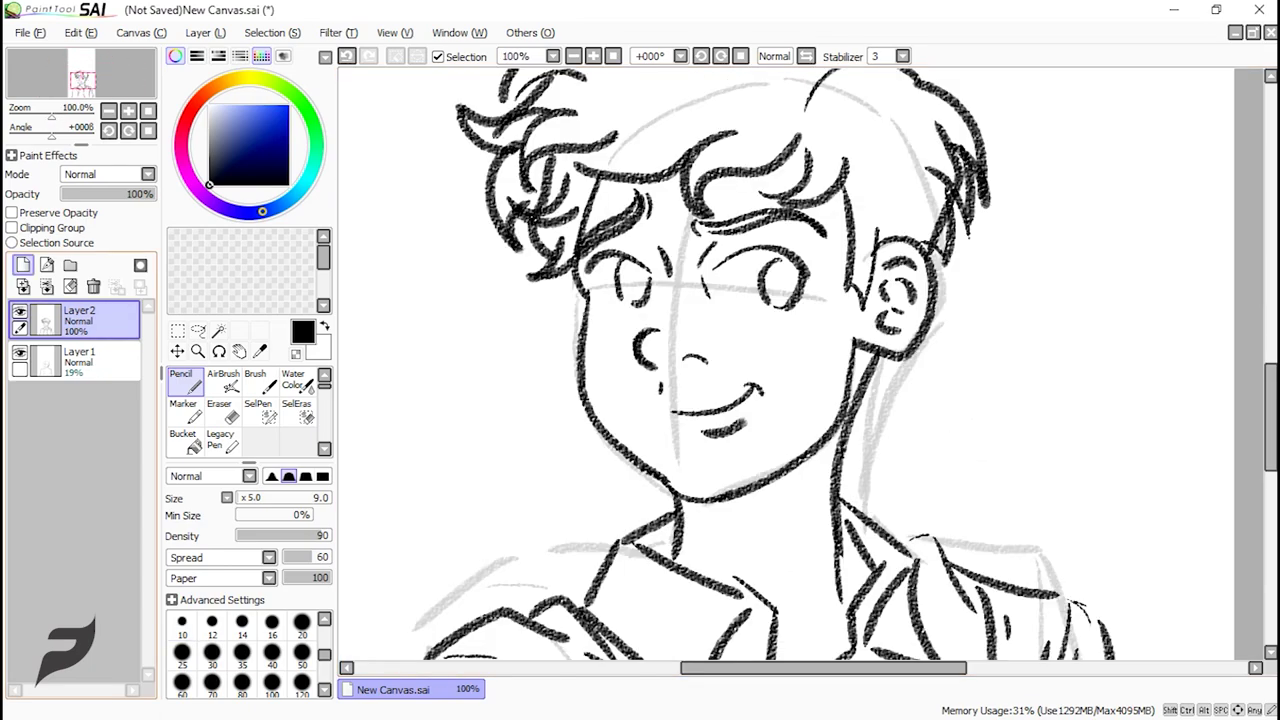
# - Create a new layer for the hair tone and set the Pencil to a dark grey at size 50
pyautogui.click(23, 265)
pyautogui.scroll(-2, 752, 479)
pyautogui.scroll(4, 616, 214)
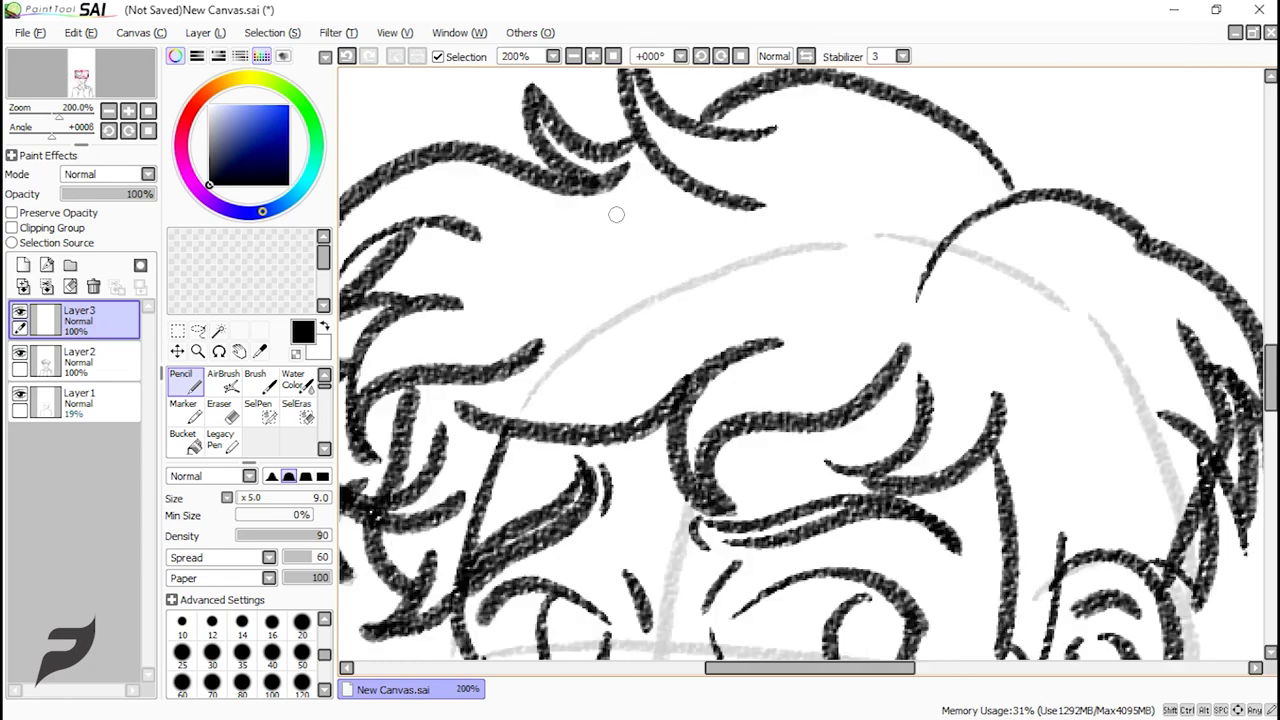
pyautogui.moveTo(473, 374); pyautogui.dragTo(554, 323)
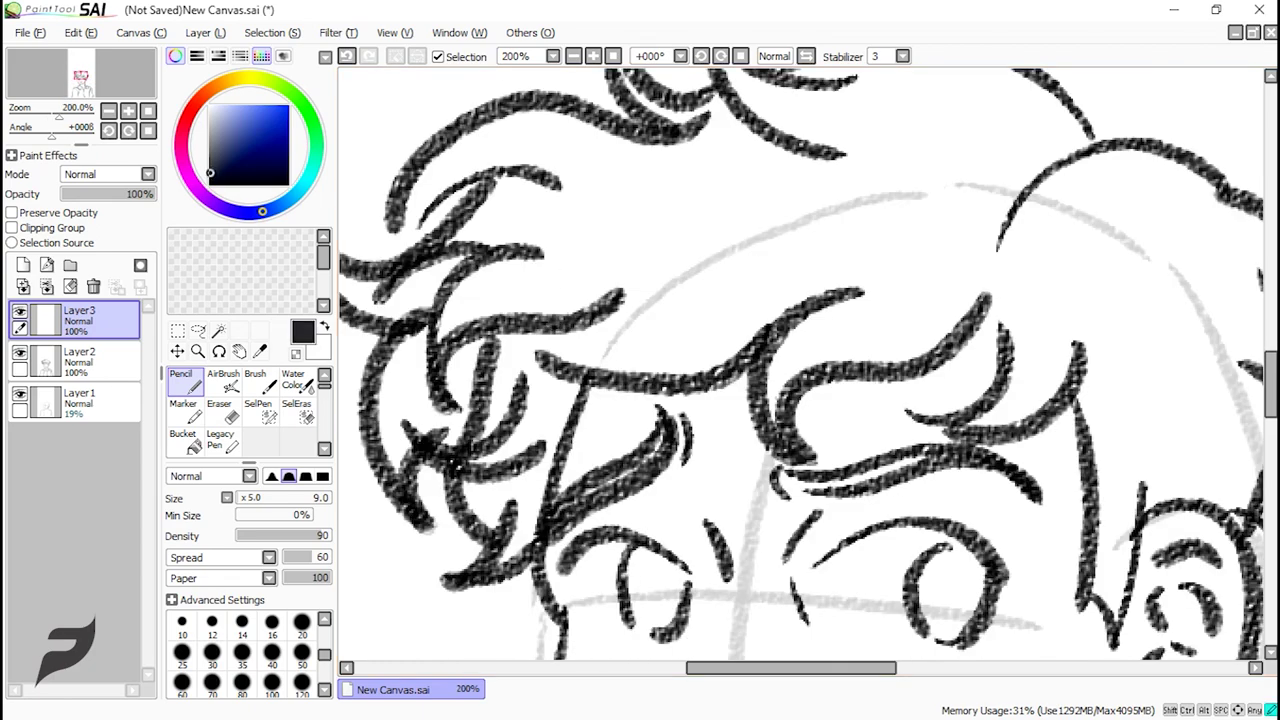
pyautogui.click(272, 683)
pyautogui.click(302, 654)
# - Move the new hair tone layer beneath the line art layer
pyautogui.moveTo(580, 292)
pyautogui.mouseDown()
pyautogui.moveTo(718, 246)
pyautogui.moveTo(520, 366)
pyautogui.mouseUp()
pyautogui.hotkey('ctrl', 'z')
pyautogui.hotkey('ctrl', 'z')
pyautogui.moveTo(90, 321); pyautogui.dragTo(90, 372)
pyautogui.moveTo(568, 288)
pyautogui.mouseDown()
pyautogui.moveTo(668, 234)
pyautogui.moveTo(596, 276)
pyautogui.mouseUp()
pyautogui.hotkey('ctrl', 'z')
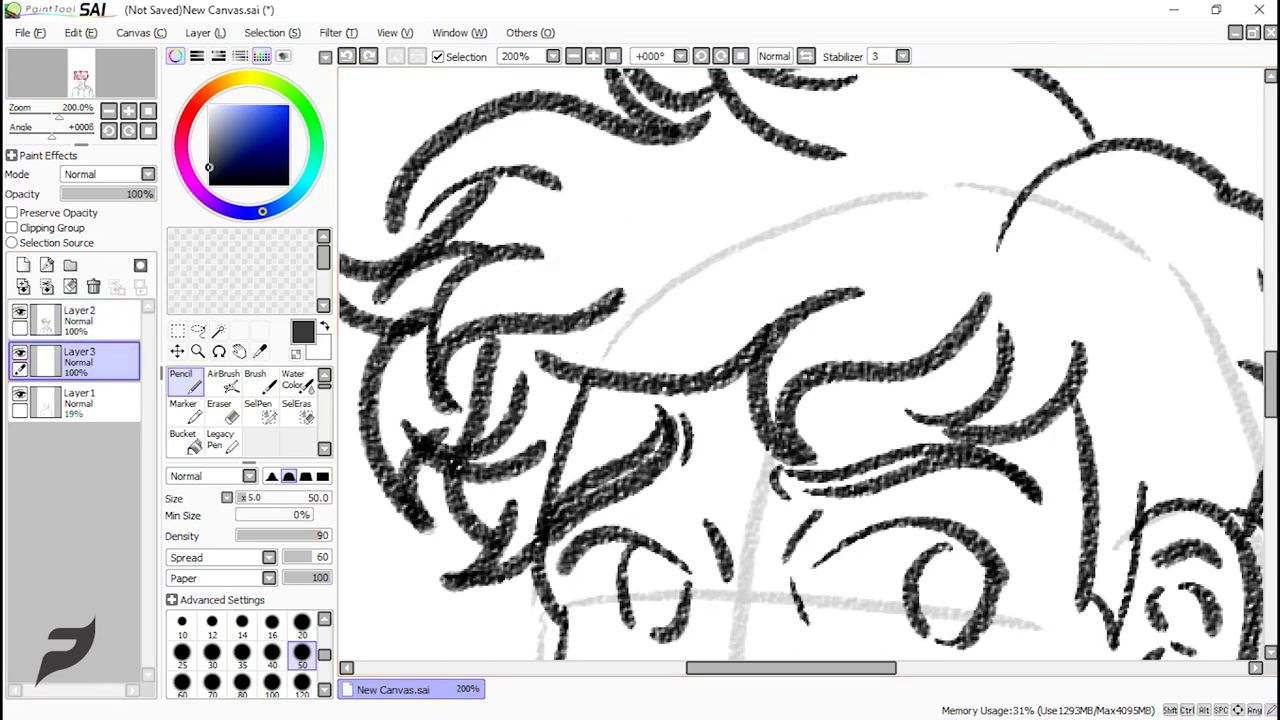
# - Switch to a lighter grey and paint a flat tone over the left and middle parts of the hair
pyautogui.moveTo(590, 226); pyautogui.dragTo(484, 384)
pyautogui.moveTo(500, 372); pyautogui.dragTo(632, 257)
pyautogui.hotkey('ctrl', 'z')
pyautogui.moveTo(524, 428)
pyautogui.mouseDown()
pyautogui.moveTo(586, 294)
pyautogui.moveTo(841, 258)
pyautogui.moveTo(798, 227)
pyautogui.mouseUp()
pyautogui.hotkey('ctrl', 'z')
pyautogui.hotkey('ctrl', 'z')
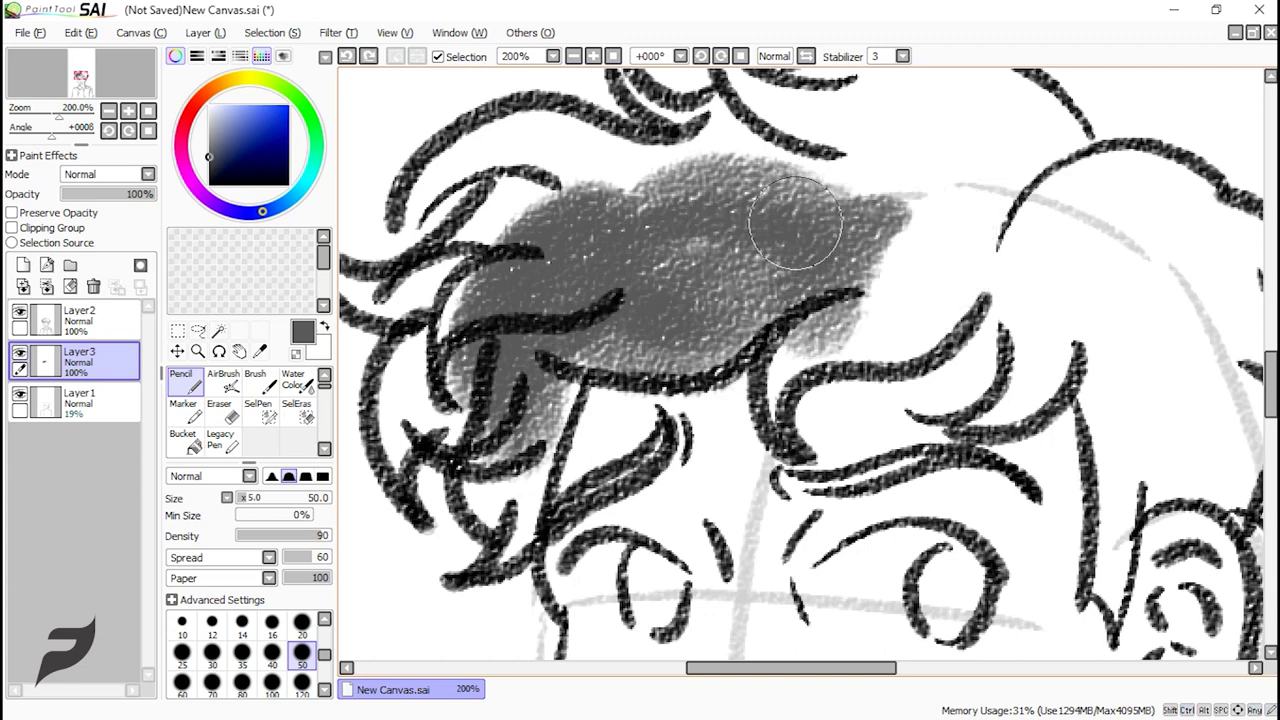
# - Set the Pencil's minimum size to 45% and extend the grey tone over the rest of the hair
pyautogui.moveTo(806, 668); pyautogui.dragTo(844, 668)
pyautogui.click(271, 515)
pyautogui.moveTo(826, 209)
pyautogui.mouseDown()
pyautogui.moveTo(719, 306)
pyautogui.moveTo(1000, 330)
pyautogui.moveTo(980, 470)
pyautogui.moveTo(894, 251)
pyautogui.moveTo(1068, 393)
pyautogui.moveTo(1066, 466)
pyautogui.mouseUp()
pyautogui.moveTo(1270, 378); pyautogui.dragTo(1270, 351)
pyautogui.moveTo(720, 391)
pyautogui.mouseDown()
pyautogui.moveTo(772, 402)
pyautogui.moveTo(725, 325)
pyautogui.moveTo(899, 432)
pyautogui.mouseUp()
pyautogui.moveTo(610, 368)
pyautogui.mouseDown()
pyautogui.moveTo(547, 374)
pyautogui.moveTo(582, 352)
pyautogui.mouseUp()
pyautogui.moveTo(845, 668); pyautogui.dragTo(752, 668)
pyautogui.moveTo(763, 385); pyautogui.dragTo(650, 530)
pyautogui.moveTo(1270, 360); pyautogui.dragTo(1270, 387)
# - Set the Pencil size to 20 and fill the remaining gaps along the fringe and upper curls with grey
pyautogui.click(302, 625)
pyautogui.moveTo(658, 340)
pyautogui.mouseDown()
pyautogui.moveTo(674, 406)
pyautogui.moveTo(748, 512)
pyautogui.moveTo(802, 380)
pyautogui.mouseUp()
pyautogui.moveTo(575, 265); pyautogui.dragTo(635, 282)
pyautogui.moveTo(680, 158)
pyautogui.mouseDown()
pyautogui.moveTo(728, 122)
pyautogui.moveTo(790, 145)
pyautogui.mouseUp()
pyautogui.moveTo(735, 668); pyautogui.dragTo(812, 668)
pyautogui.moveTo(688, 380); pyautogui.dragTo(825, 335)
pyautogui.moveTo(1270, 385); pyautogui.dragTo(1270, 365)
pyautogui.moveTo(632, 218); pyautogui.dragTo(680, 272)
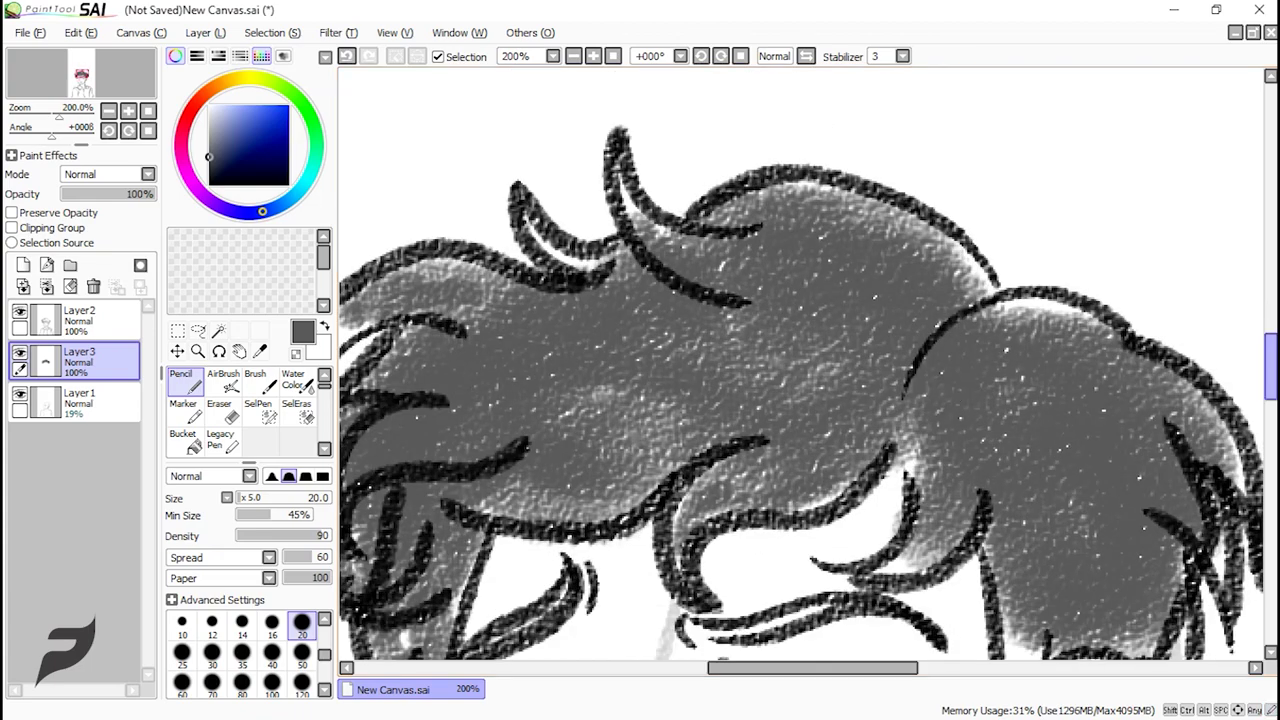
# - Fill the hair's side locks and the sideburn in front of the ear with the same grey
pyautogui.moveTo(1270, 365); pyautogui.dragTo(1270, 394)
pyautogui.moveTo(1235, 300); pyautogui.dragTo(1172, 420)
pyautogui.moveTo(1050, 372); pyautogui.dragTo(1018, 505)
pyautogui.moveTo(1270, 394); pyautogui.dragTo(1270, 434)
pyautogui.moveTo(1046, 318); pyautogui.dragTo(1010, 402)
pyautogui.hotkey('ctrl', 'z')
pyautogui.scroll(-1, 828, 367)
pyautogui.moveTo(1270, 429); pyautogui.dragTo(1270, 386)
pyautogui.scroll(-1, 804, 358)
pyautogui.scroll(1, 672, 420)
pyautogui.scroll(-3, 684, 298)
pyautogui.scroll(3, 684, 298)
pyautogui.moveTo(692, 250); pyautogui.dragTo(680, 280)
# - Create a new layer above the grey hair tone and set the Pencil to black at size 10
pyautogui.click(23, 265)
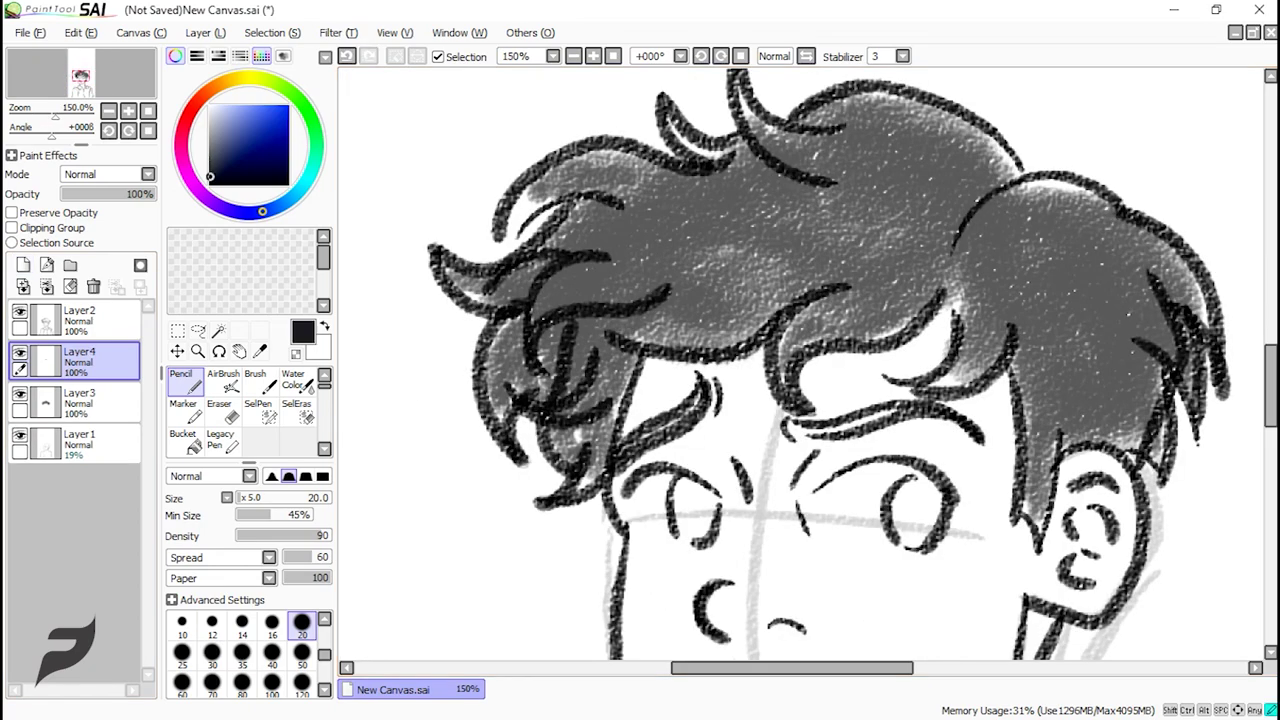
pyautogui.moveTo(210, 177); pyautogui.dragTo(208, 186)
pyautogui.click(325, 619)
pyautogui.scroll(2, 688, 366)
pyautogui.scroll(-1, 885, 298)
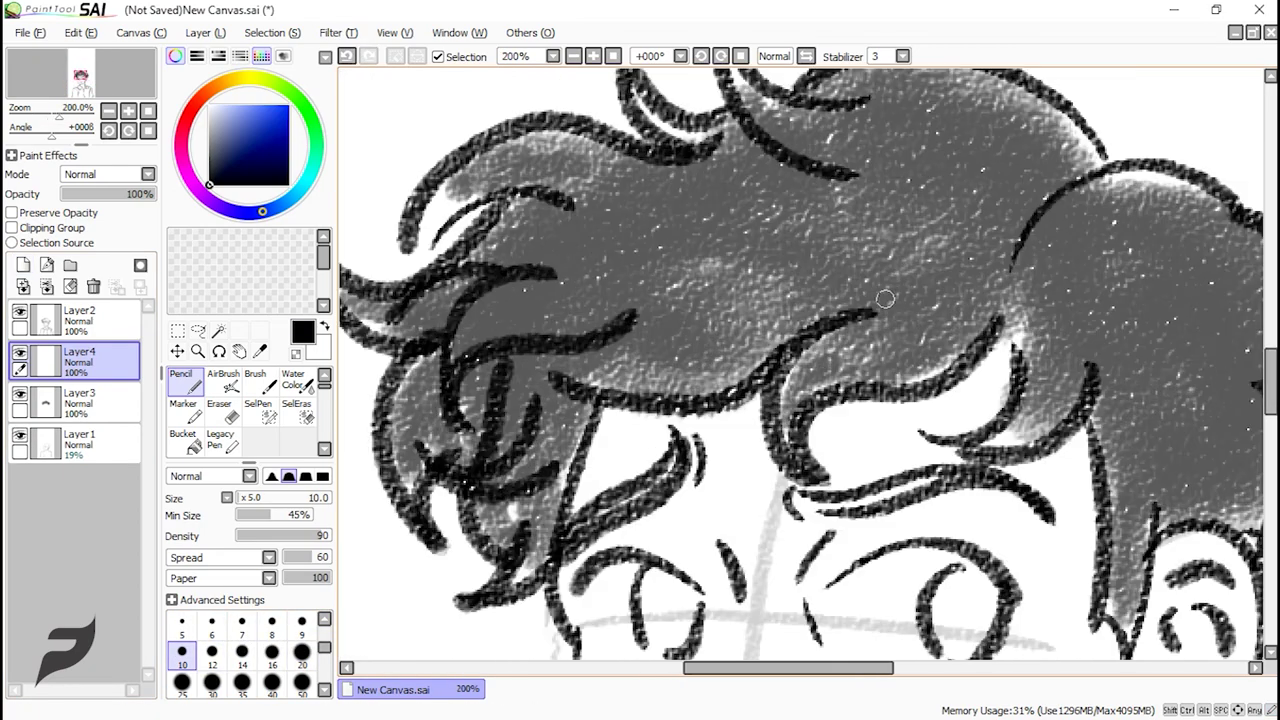
pyautogui.hotkey('ctrl', 'z')
pyautogui.moveTo(676, 320)
pyautogui.mouseDown()
pyautogui.moveTo(804, 268)
pyautogui.moveTo(650, 300)
pyautogui.moveTo(680, 250)
pyautogui.mouseUp()
pyautogui.click(301, 682)
pyautogui.hotkey('ctrl', 'z')
pyautogui.moveTo(505, 290); pyautogui.dragTo(810, 262)
pyautogui.hotkey('ctrl', 'z')
# - Draw black tapered shading strands across the middle of the hair with Pencil size 10 and minimum size 20%
pyautogui.click(182, 651)
pyautogui.moveTo(880, 182); pyautogui.dragTo(985, 240)
pyautogui.moveTo(755, 232); pyautogui.dragTo(960, 252)
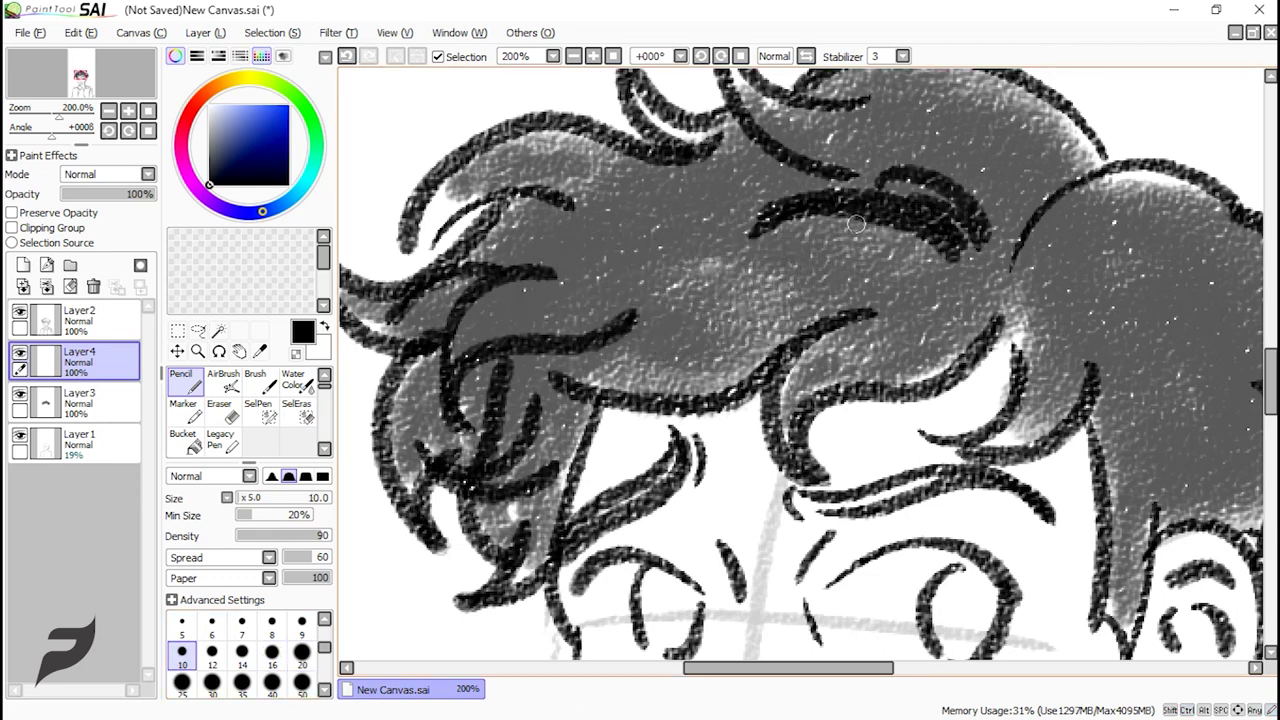
pyautogui.moveTo(785, 218); pyautogui.dragTo(900, 262)
pyautogui.moveTo(745, 350); pyautogui.dragTo(882, 300)
# - Draw black tapered shading strands along the crown and across the middle of the hair above the fringe
pyautogui.moveTo(852, 140); pyautogui.dragTo(985, 205)
pyautogui.moveTo(852, 136); pyautogui.dragTo(1020, 182)
pyautogui.moveTo(1015, 126); pyautogui.dragTo(990, 168)
pyautogui.scroll(3, 1000, 200)
pyautogui.moveTo(890, 244); pyautogui.dragTo(1045, 305)
pyautogui.moveTo(1040, 280); pyautogui.dragTo(1028, 344)
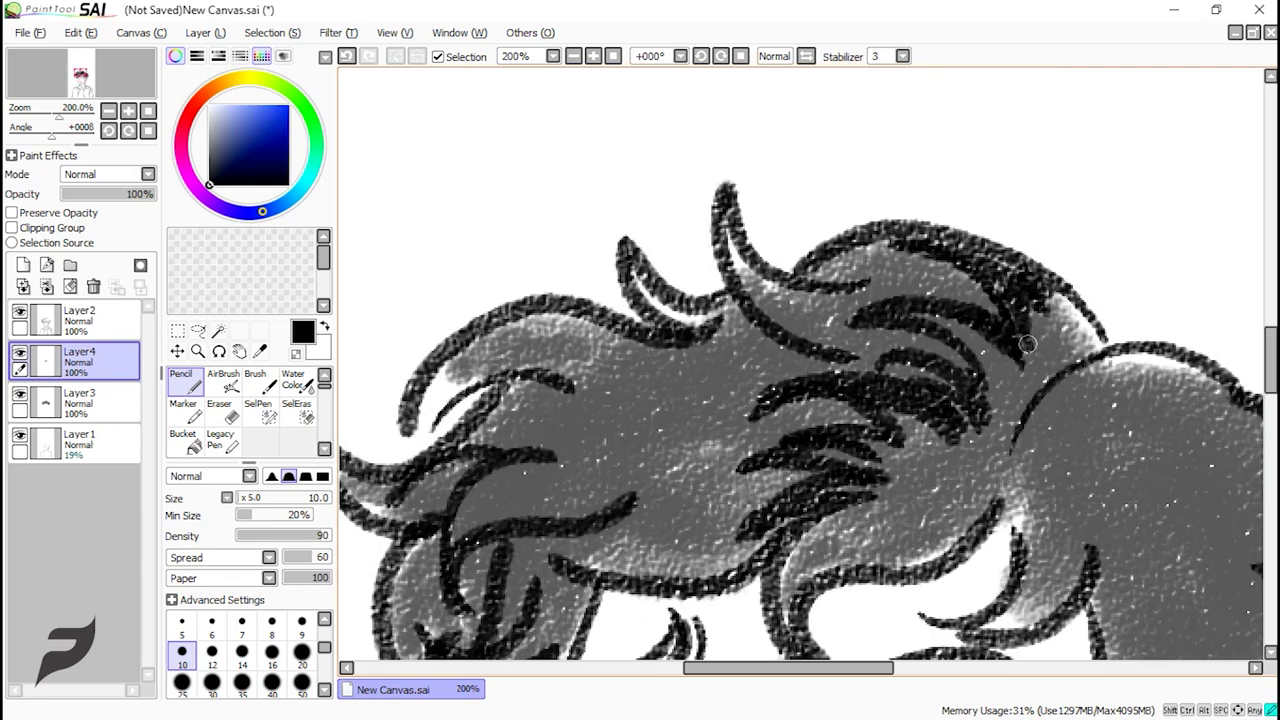
pyautogui.moveTo(866, 404); pyautogui.dragTo(942, 430)
pyautogui.moveTo(900, 428); pyautogui.dragTo(978, 457)
pyautogui.moveTo(966, 438); pyautogui.dragTo(860, 504)
pyautogui.scroll(-6, 940, 400)
pyautogui.moveTo(978, 214); pyautogui.dragTo(806, 302)
pyautogui.moveTo(1005, 198); pyautogui.dragTo(938, 272)
pyautogui.moveTo(996, 168)
pyautogui.mouseDown()
pyautogui.moveTo(888, 272)
pyautogui.moveTo(836, 260)
pyautogui.moveTo(704, 340)
pyautogui.mouseUp()
pyautogui.scroll(3, 940, 250)
pyautogui.scroll(-1, 860, 250)
pyautogui.moveTo(796, 282)
pyautogui.mouseDown()
pyautogui.moveTo(712, 354)
pyautogui.moveTo(594, 386)
pyautogui.moveTo(960, 340)
pyautogui.mouseUp()
pyautogui.scroll(3, 840, 300)
pyautogui.moveTo(994, 342)
pyautogui.mouseDown()
pyautogui.moveTo(919, 333)
pyautogui.moveTo(798, 377)
pyautogui.moveTo(726, 266)
pyautogui.mouseUp()
pyautogui.hotkey('ctrl', 'z')
pyautogui.hotkey('ctrl', 'z')
pyautogui.hotkey('ctrl', 'z')
pyautogui.hotkey('ctrl', 'z')
pyautogui.hotkey('ctrl', 'z')
pyautogui.hotkey('ctrl', 'z')
# - Add dense black strands to the crown and extend the central strands toward the front of the hair
pyautogui.moveTo(950, 296)
pyautogui.mouseDown()
pyautogui.moveTo(740, 330)
pyautogui.moveTo(810, 336)
pyautogui.mouseUp()
pyautogui.moveTo(848, 432); pyautogui.dragTo(716, 498)
pyautogui.moveTo(786, 474); pyautogui.dragTo(682, 548)
pyautogui.moveTo(818, 412); pyautogui.dragTo(711, 446)
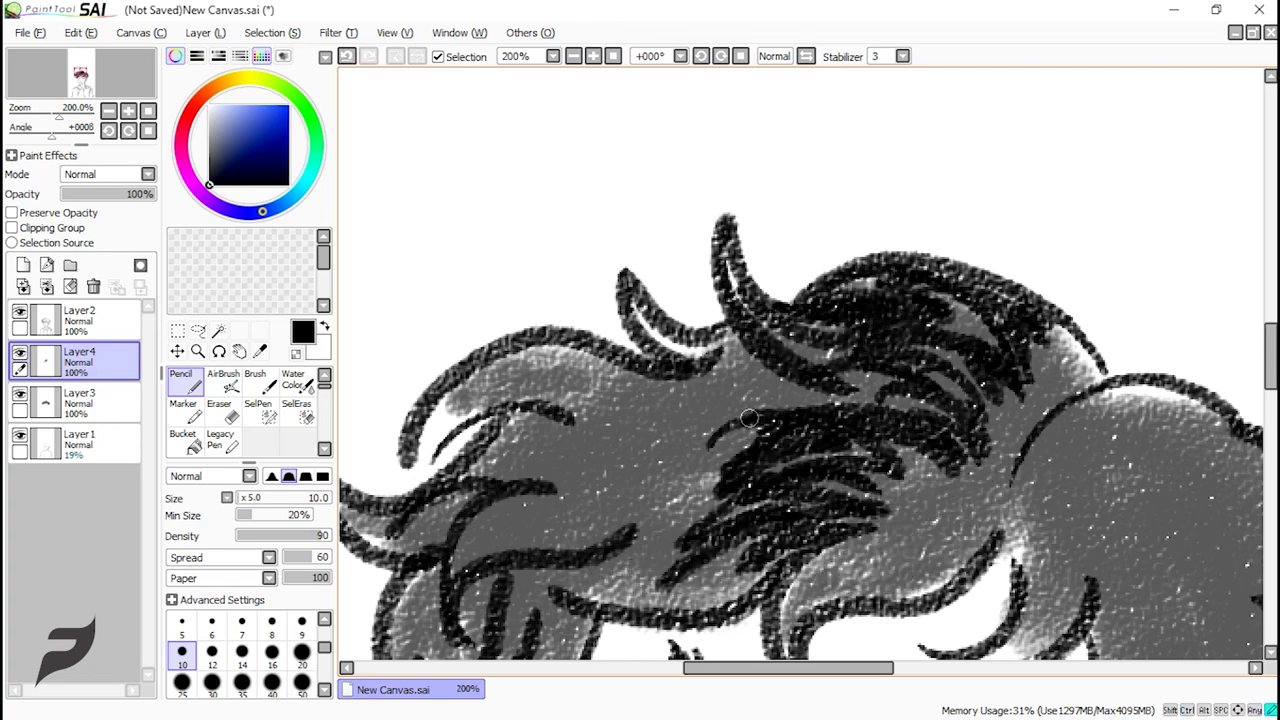
pyautogui.moveTo(912, 422); pyautogui.dragTo(750, 374)
pyautogui.moveTo(792, 386); pyautogui.dragTo(694, 346)
pyautogui.hotkey('ctrl', 'z')
pyautogui.moveTo(770, 424)
pyautogui.mouseDown()
pyautogui.moveTo(596, 368)
pyautogui.moveTo(666, 372)
pyautogui.mouseUp()
# - Shade the forward-swept front curls with long black strands, leaving small grey gaps between them
pyautogui.moveTo(1270, 362); pyautogui.dragTo(1270, 380)
pyautogui.moveTo(732, 394); pyautogui.dragTo(566, 438)
pyautogui.moveTo(764, 382); pyautogui.dragTo(600, 406)
pyautogui.moveTo(473, 403); pyautogui.dragTo(570, 357)
pyautogui.moveTo(700, 384); pyautogui.dragTo(523, 377)
pyautogui.moveTo(714, 364); pyautogui.dragTo(556, 334)
pyautogui.moveTo(630, 222); pyautogui.dragTo(440, 270)
pyautogui.moveTo(740, 254)
pyautogui.mouseDown()
pyautogui.moveTo(484, 254)
pyautogui.moveTo(530, 240)
pyautogui.mouseUp()
pyautogui.moveTo(754, 300); pyautogui.dragTo(502, 262)
pyautogui.moveTo(670, 304); pyautogui.dragTo(504, 284)
pyautogui.moveTo(758, 330)
pyautogui.mouseDown()
pyautogui.moveTo(519, 310)
pyautogui.moveTo(486, 336)
pyautogui.mouseUp()
# - Draw black strands down the curly locks hanging beside the forehead on the far side of the face
pyautogui.moveTo(790, 668); pyautogui.dragTo(750, 668)
pyautogui.moveTo(650, 336); pyautogui.dragTo(536, 390)
pyautogui.moveTo(608, 410); pyautogui.dragTo(572, 522)
pyautogui.moveTo(655, 420); pyautogui.dragTo(576, 520)
pyautogui.moveTo(1270, 374); pyautogui.dragTo(1270, 405)
pyautogui.moveTo(732, 156); pyautogui.dragTo(668, 270)
pyautogui.moveTo(750, 184); pyautogui.dragTo(664, 374)
# - Draw curved black strands from the parting down into the central fringe
pyautogui.moveTo(1270, 405)
pyautogui.mouseDown()
pyautogui.moveTo(1270, 376)
pyautogui.moveTo(1270, 387)
pyautogui.mouseUp()
pyautogui.moveTo(750, 668); pyautogui.dragTo(834, 668)
pyautogui.moveTo(786, 250); pyautogui.dragTo(604, 366)
pyautogui.moveTo(782, 264); pyautogui.dragTo(615, 317)
pyautogui.moveTo(798, 236); pyautogui.dragTo(612, 318)
pyautogui.moveTo(798, 268); pyautogui.dragTo(718, 318)
# - Draw black strands fanning out from the parting over the back of the head and into the adjoining fringe lock
pyautogui.moveTo(916, 130); pyautogui.dragTo(1008, 164)
pyautogui.hotkey('ctrl', 'z')
pyautogui.moveTo(884, 143); pyautogui.dragTo(1026, 188)
pyautogui.moveTo(944, 168); pyautogui.dragTo(1029, 284)
pyautogui.moveTo(858, 192); pyautogui.dragTo(964, 324)
pyautogui.moveTo(958, 322)
pyautogui.mouseDown()
pyautogui.moveTo(873, 243)
pyautogui.moveTo(795, 398)
pyautogui.mouseUp()
pyautogui.moveTo(855, 250); pyautogui.dragTo(935, 445)
pyautogui.moveTo(940, 212); pyautogui.dragTo(1005, 410)
# - Fill the hair above and behind the ear with long downward black strands
pyautogui.moveTo(985, 180); pyautogui.dragTo(1075, 352)
pyautogui.moveTo(1030, 155); pyautogui.dragTo(1138, 298)
pyautogui.moveTo(1113, 230); pyautogui.dragTo(1150, 380)
pyautogui.moveTo(912, 355); pyautogui.dragTo(934, 526)
pyautogui.moveTo(930, 325); pyautogui.dragTo(950, 556)
pyautogui.moveTo(995, 282); pyautogui.dragTo(1048, 486)
pyautogui.moveTo(1048, 292); pyautogui.dragTo(1088, 444)
pyautogui.moveTo(1010, 270); pyautogui.dragTo(1070, 466)
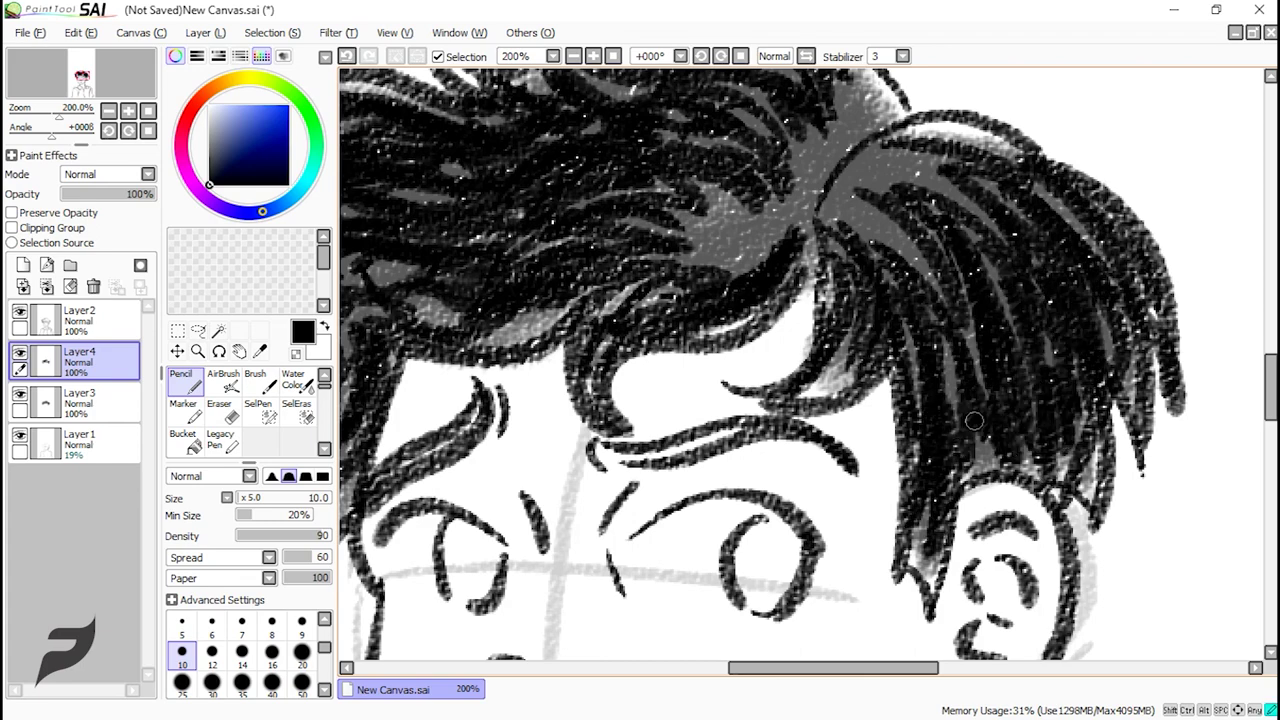
# - Touch up the grey gaps above the ear and near the parting with short black strokes
pyautogui.moveTo(966, 414); pyautogui.dragTo(980, 452)
pyautogui.moveTo(1270, 387); pyautogui.dragTo(1270, 360)
pyautogui.moveTo(845, 333); pyautogui.dragTo(858, 361)
pyautogui.moveTo(834, 426); pyautogui.dragTo(730, 456)
pyautogui.moveTo(780, 454); pyautogui.dragTo(712, 464)
# - Examine the shaded hair against the whole portrait, hiding and reshowing the sketch layer
pyautogui.scroll(-4, 860, 376)
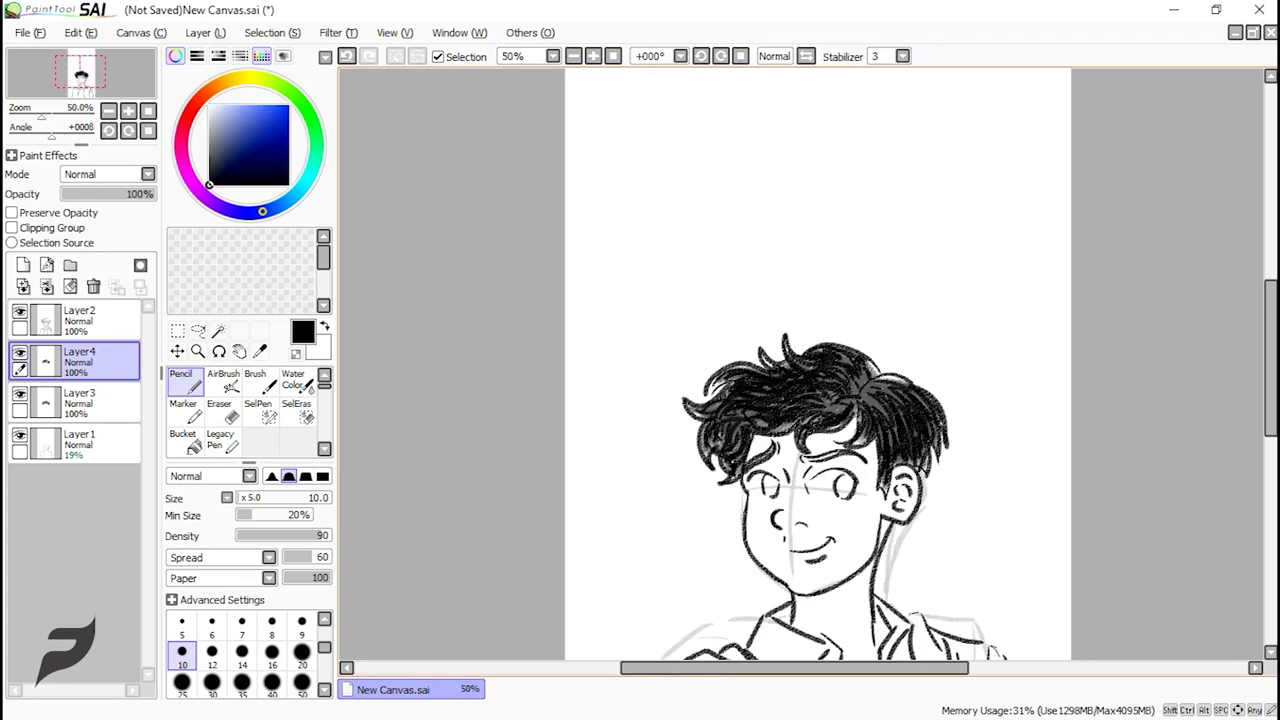
pyautogui.scroll(3, 804, 444)
pyautogui.scroll(1, 688, 392)
pyautogui.scroll(-1, 688, 392)
pyautogui.scroll(1, 748, 338)
pyautogui.scroll(-4, 772, 337)
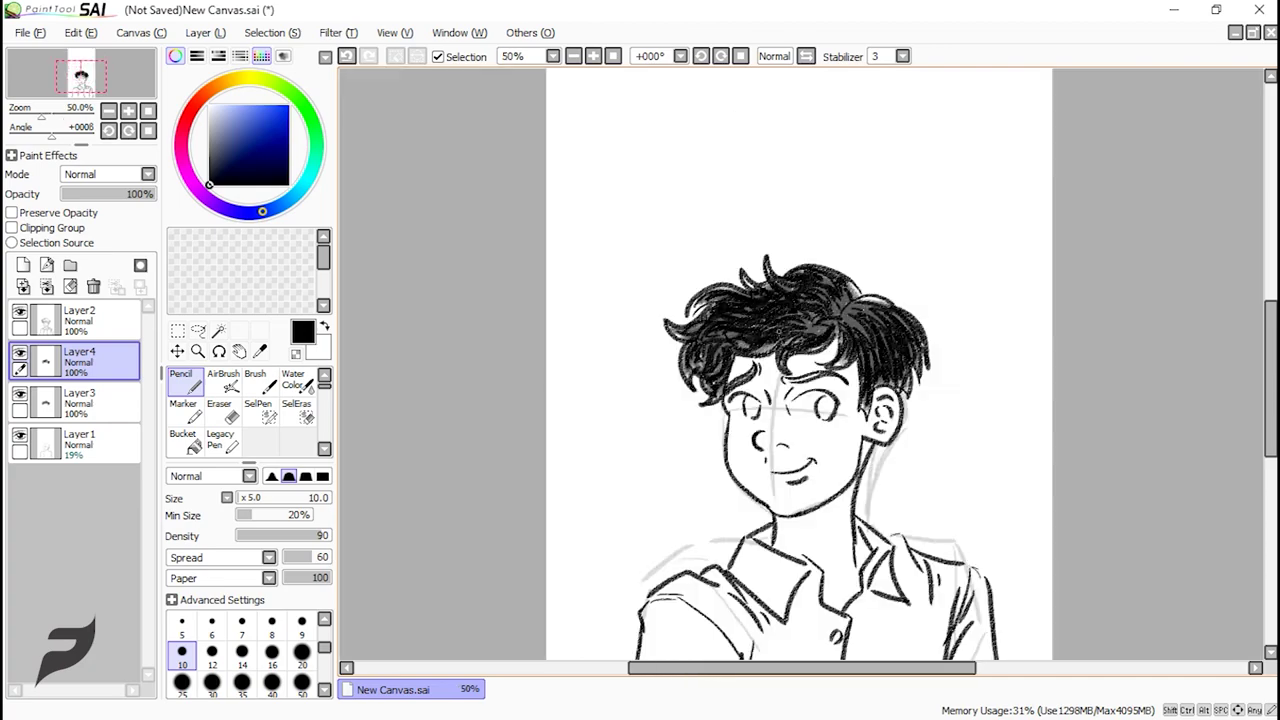
pyautogui.click(212, 653)
pyautogui.click(20, 436)
pyautogui.click(19, 434)
pyautogui.scroll(2, 770, 265)
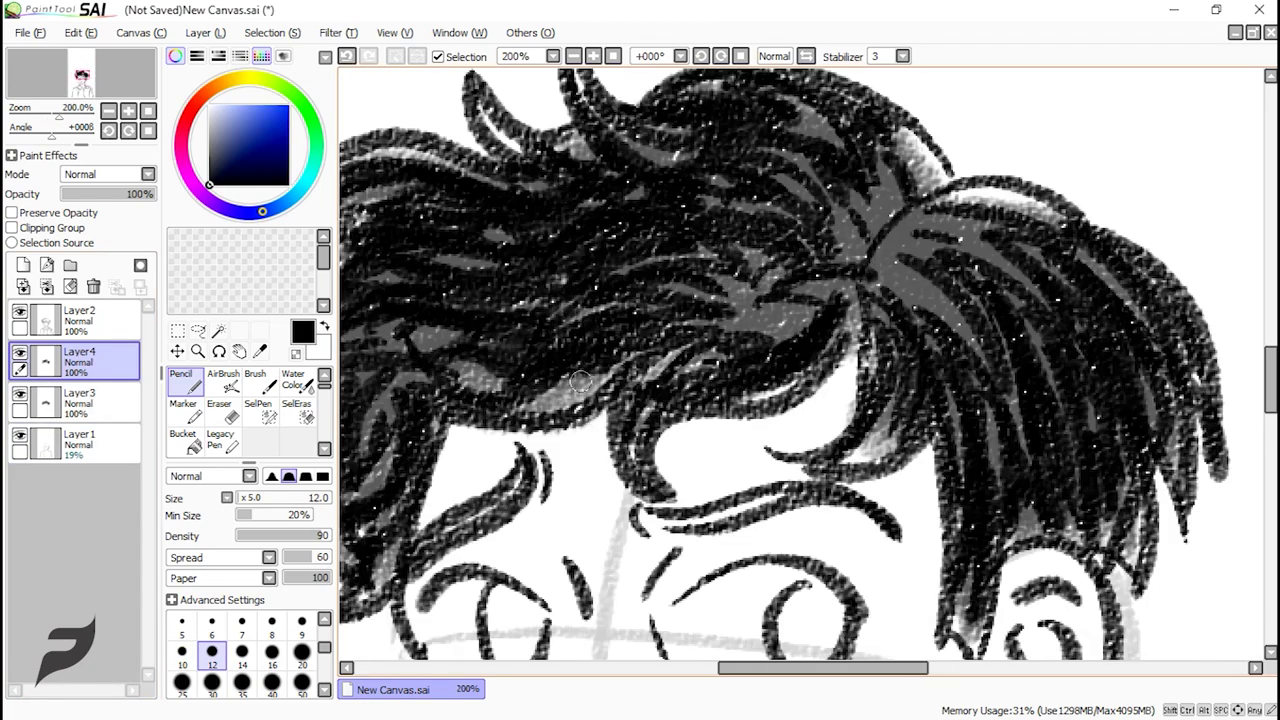
# - Create a new layer between the black strands and the grey hair tone, and set the Pencil to white at size 10
pyautogui.click(23, 265)
pyautogui.moveTo(86, 362); pyautogui.dragTo(86, 414)
pyautogui.moveTo(224, 118); pyautogui.dragTo(208, 104)
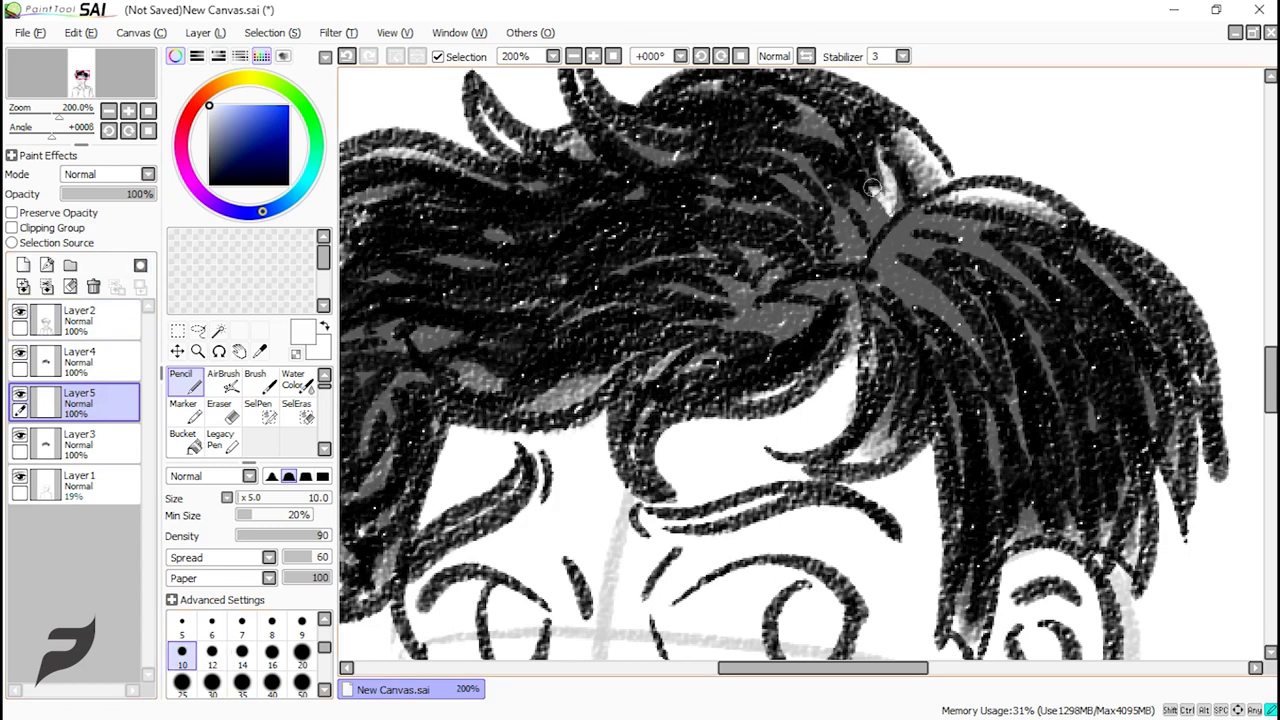
# - Paint white highlight strands radiating from the parting between the black strands
pyautogui.moveTo(872, 188); pyautogui.dragTo(782, 155)
pyautogui.moveTo(838, 202); pyautogui.dragTo(864, 262)
pyautogui.moveTo(752, 248); pyautogui.dragTo(702, 250)
pyautogui.moveTo(750, 280); pyautogui.dragTo(974, 338)
pyautogui.moveTo(892, 238); pyautogui.dragTo(1012, 272)
# - Paint white highlights in the gaps of the front curls and the side locks
pyautogui.moveTo(801, 668); pyautogui.dragTo(748, 668)
pyautogui.moveTo(602, 154); pyautogui.dragTo(752, 188)
pyautogui.moveTo(576, 234); pyautogui.dragTo(556, 268)
pyautogui.moveTo(420, 316); pyautogui.dragTo(462, 338)
pyautogui.moveTo(548, 298); pyautogui.dragTo(506, 327)
pyautogui.moveTo(595, 530); pyautogui.dragTo(615, 420)
pyautogui.moveTo(640, 360); pyautogui.dragTo(800, 410)
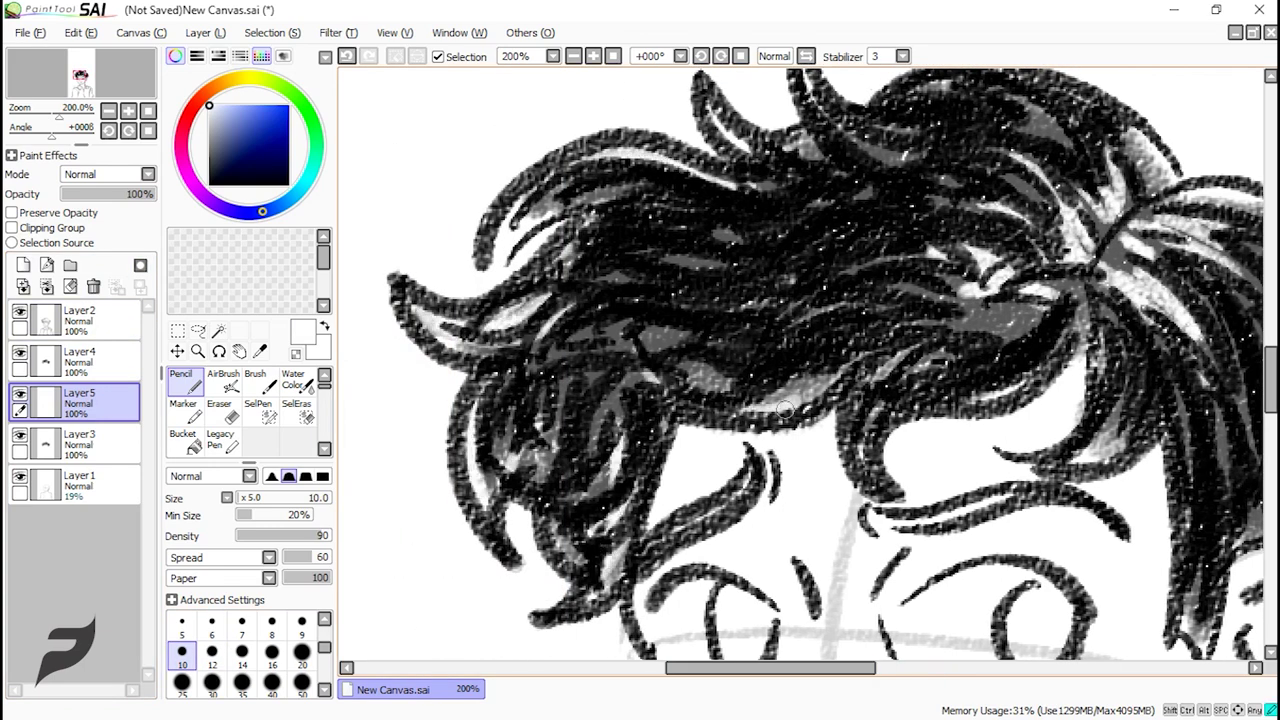
# - Paint white highlights along the fringe edge and in the grey gaps across the middle of the hair
pyautogui.moveTo(660, 400); pyautogui.dragTo(860, 360)
pyautogui.moveTo(950, 330); pyautogui.dragTo(830, 390)
pyautogui.moveTo(830, 245); pyautogui.dragTo(665, 270)
pyautogui.moveTo(820, 300); pyautogui.dragTo(710, 285)
pyautogui.moveTo(835, 200); pyautogui.dragTo(720, 235)
pyautogui.moveTo(850, 148); pyautogui.dragTo(914, 168)
# - Add white highlights to the crown and to the hair strands around the parting and fringe
pyautogui.moveTo(1270, 380); pyautogui.dragTo(1270, 360)
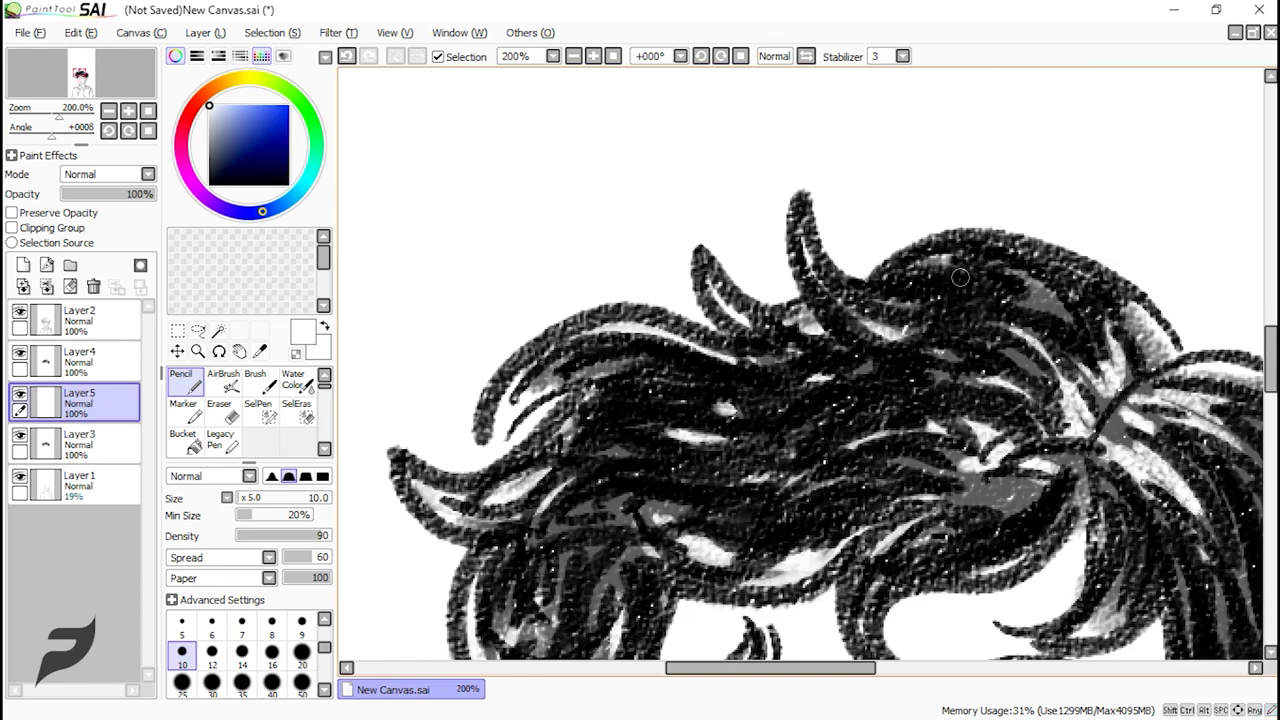
pyautogui.moveTo(1018, 272); pyautogui.dragTo(1060, 304)
pyautogui.moveTo(831, 668); pyautogui.dragTo(918, 668)
pyautogui.moveTo(886, 395); pyautogui.dragTo(922, 418)
pyautogui.moveTo(1270, 358)
pyautogui.mouseDown()
pyautogui.moveTo(1270, 397)
pyautogui.moveTo(1270, 377)
pyautogui.mouseUp()
pyautogui.moveTo(835, 412); pyautogui.dragTo(852, 495)
pyautogui.moveTo(870, 437)
pyautogui.mouseDown()
pyautogui.moveTo(950, 300)
pyautogui.moveTo(929, 430)
pyautogui.mouseUp()
pyautogui.scroll(-2, 802, 364)
pyautogui.moveTo(711, 468); pyautogui.dragTo(797, 364)
pyautogui.scroll(-1, 797, 364)
pyautogui.scroll(4, 884, 278)
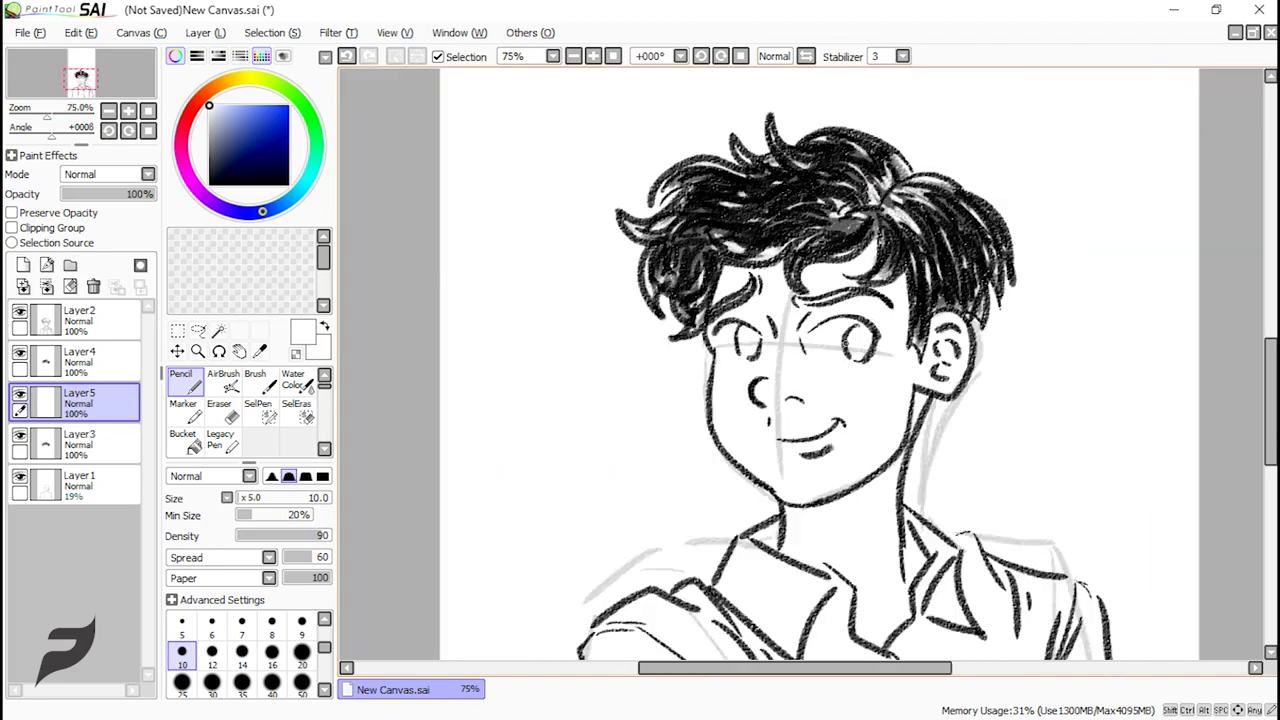
# - Return to the black strands layer, sample black from the drawing and fill in both eyebrows
pyautogui.click(88, 362)
pyautogui.click(20, 353)
pyautogui.click(20, 353)
pyautogui.rightClick(400, 150)
pyautogui.moveTo(772, 317)
pyautogui.mouseDown()
pyautogui.moveTo(937, 292)
pyautogui.moveTo(1115, 317)
pyautogui.mouseUp()
pyautogui.moveTo(590, 342); pyautogui.dragTo(702, 250)
# - Fill both irises with black and thicken the upper lash lines
pyautogui.moveTo(658, 432)
pyautogui.mouseDown()
pyautogui.moveTo(658, 515)
pyautogui.moveTo(680, 535)
pyautogui.mouseUp()
pyautogui.moveTo(690, 432)
pyautogui.mouseDown()
pyautogui.moveTo(727, 507)
pyautogui.moveTo(703, 487)
pyautogui.mouseUp()
pyautogui.moveTo(558, 453); pyautogui.dragTo(648, 417)
pyautogui.moveTo(960, 440); pyautogui.dragTo(692, 440)
pyautogui.moveTo(866, 426); pyautogui.dragTo(834, 540)
pyautogui.moveTo(834, 495)
pyautogui.mouseDown()
pyautogui.moveTo(889, 507)
pyautogui.moveTo(895, 437)
pyautogui.mouseUp()
pyautogui.hotkey('ctrl', 'z')
pyautogui.moveTo(794, 384); pyautogui.dragTo(850, 399)
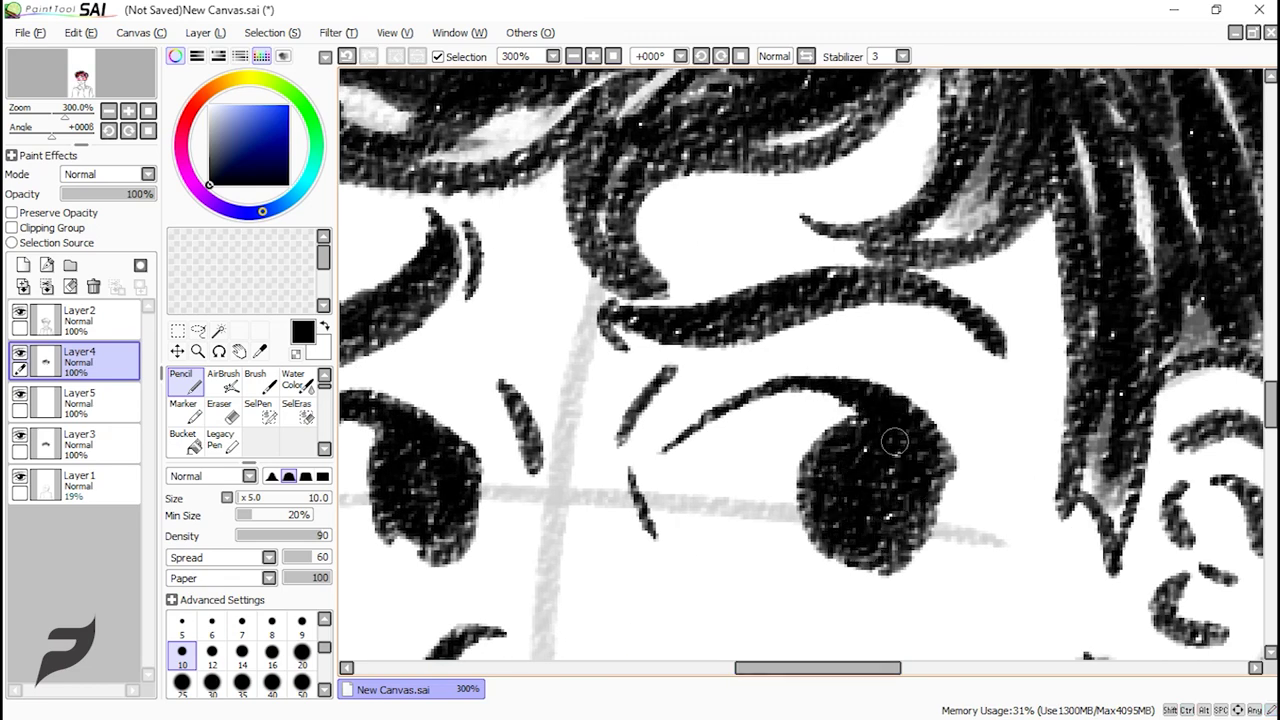
pyautogui.scroll(-3, 895, 440)
pyautogui.scroll(4, 796, 388)
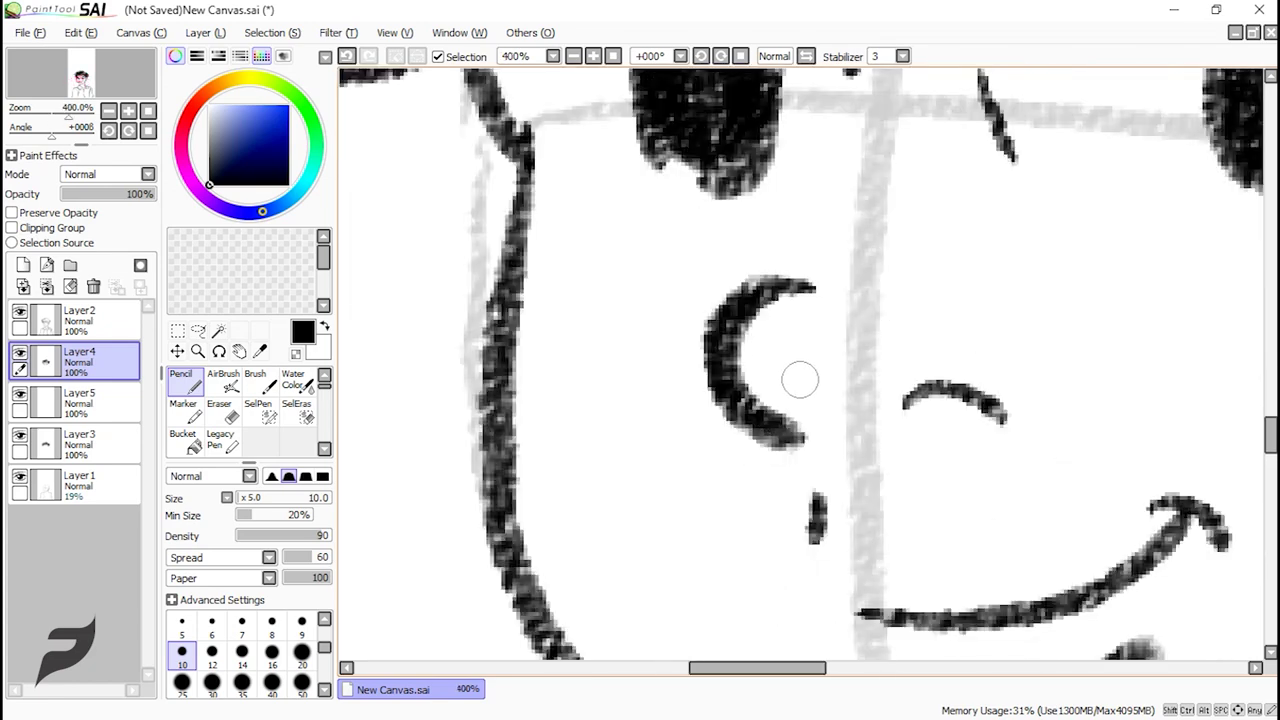
pyautogui.scroll(1, 845, 347)
pyautogui.moveTo(787, 266)
pyautogui.mouseDown()
pyautogui.moveTo(684, 328)
pyautogui.moveTo(700, 406)
pyautogui.mouseUp()
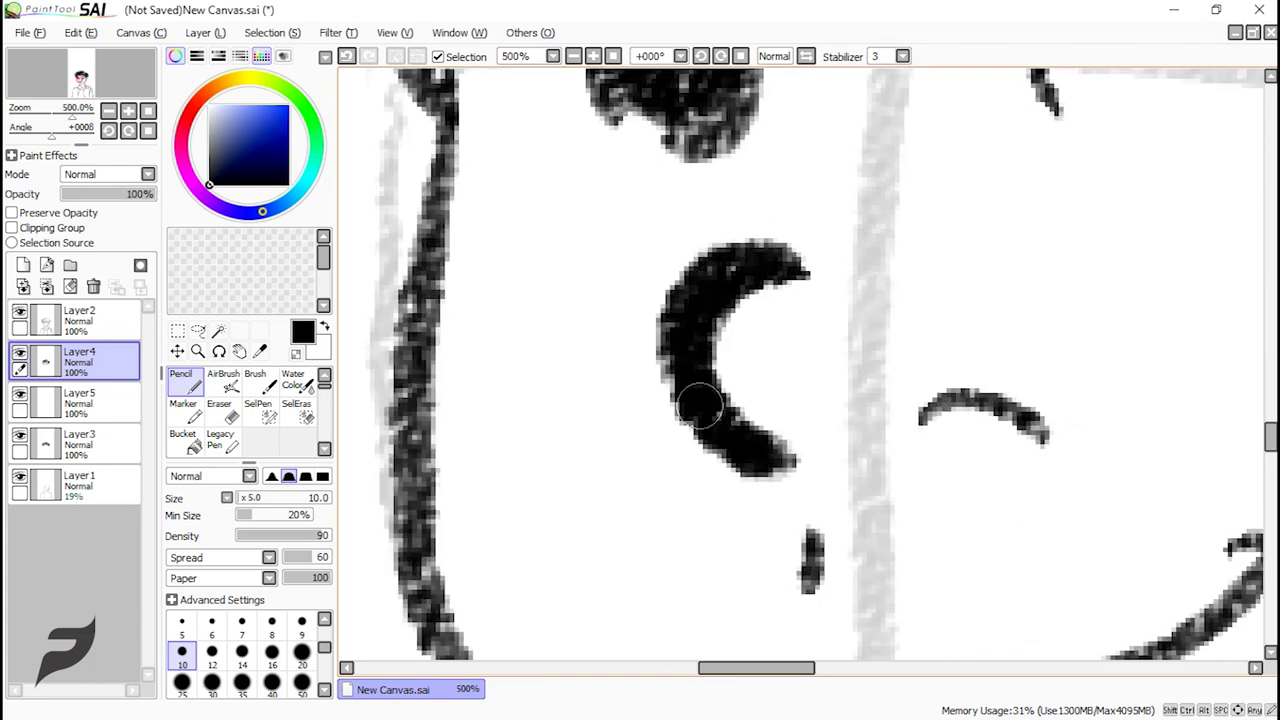
pyautogui.moveTo(924, 411); pyautogui.dragTo(963, 414)
pyautogui.scroll(-5, 962, 414)
pyautogui.scroll(5, 940, 400)
pyautogui.hotkey('ctrl', 'z')
pyautogui.hotkey('ctrl', 'z')
pyautogui.hotkey('ctrl', 'z')
pyautogui.hotkey('ctrl', 'z')
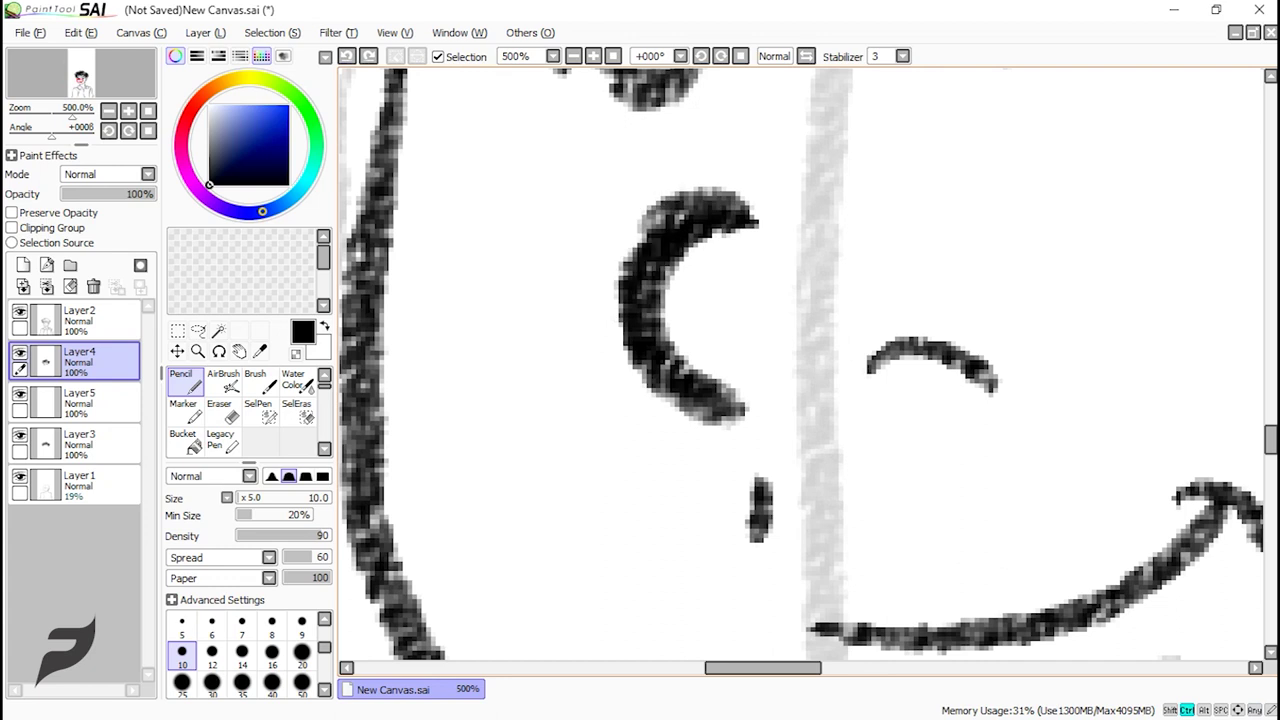
# - Set the Pencil to size 5 with minimum size 0% and thicken the nose curve and nostril line in black
pyautogui.click(182, 627)
pyautogui.moveTo(668, 230); pyautogui.dragTo(630, 277)
pyautogui.moveTo(645, 250)
pyautogui.mouseDown()
pyautogui.moveTo(617, 340)
pyautogui.moveTo(720, 410)
pyautogui.mouseUp()
pyautogui.hotkey('ctrl', 'z')
pyautogui.hotkey('ctrl', 'z')
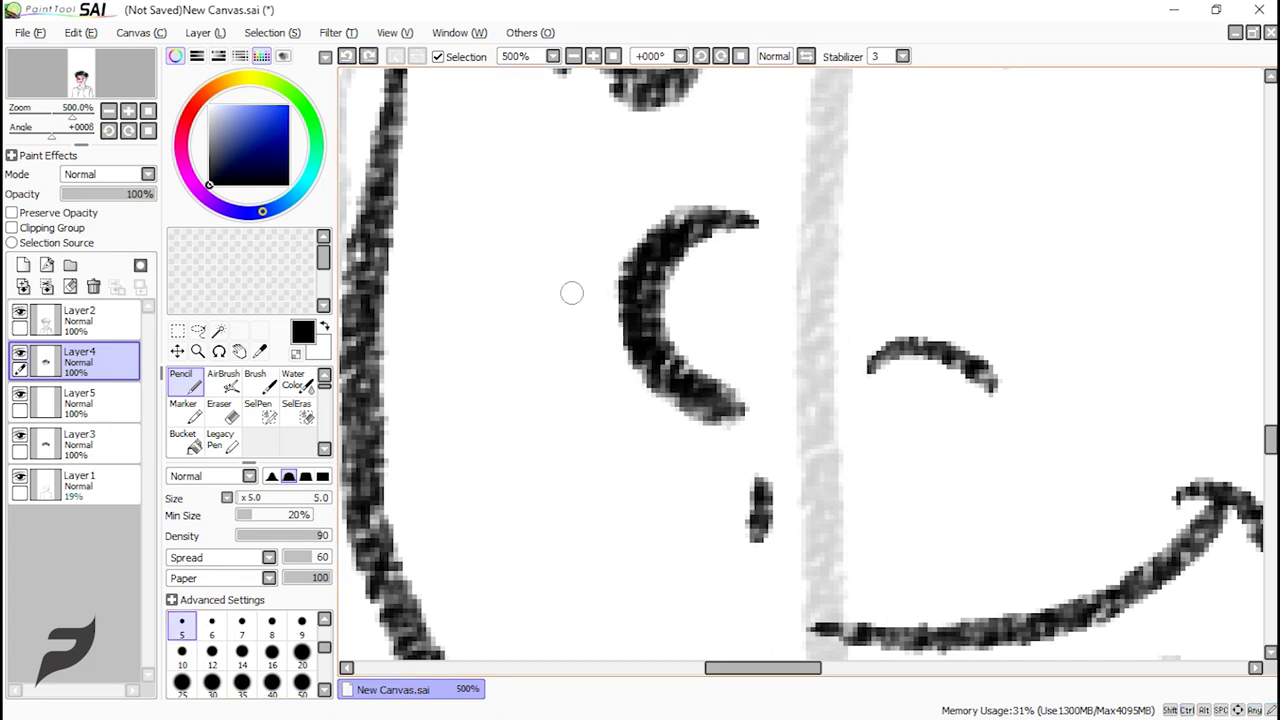
pyautogui.moveTo(251, 515); pyautogui.dragTo(237, 515)
pyautogui.moveTo(663, 230)
pyautogui.mouseDown()
pyautogui.moveTo(612, 301)
pyautogui.moveTo(660, 401)
pyautogui.mouseUp()
pyautogui.hotkey('ctrl', 'z')
pyautogui.moveTo(608, 289); pyautogui.dragTo(666, 392)
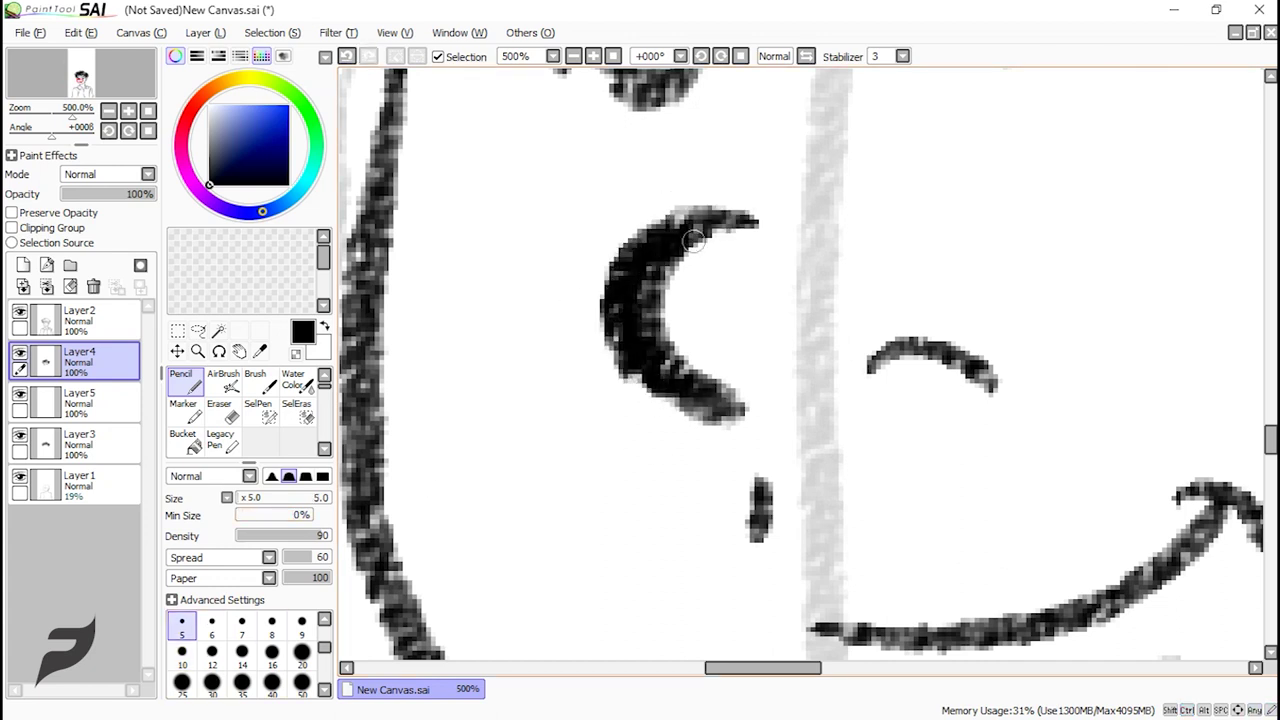
pyautogui.moveTo(872, 352); pyautogui.dragTo(1000, 388)
# - Thicken the mouth line, the smile corner and the lower-lip stroke in black
pyautogui.scroll(-4, 650, 240)
pyautogui.scroll(4, 773, 325)
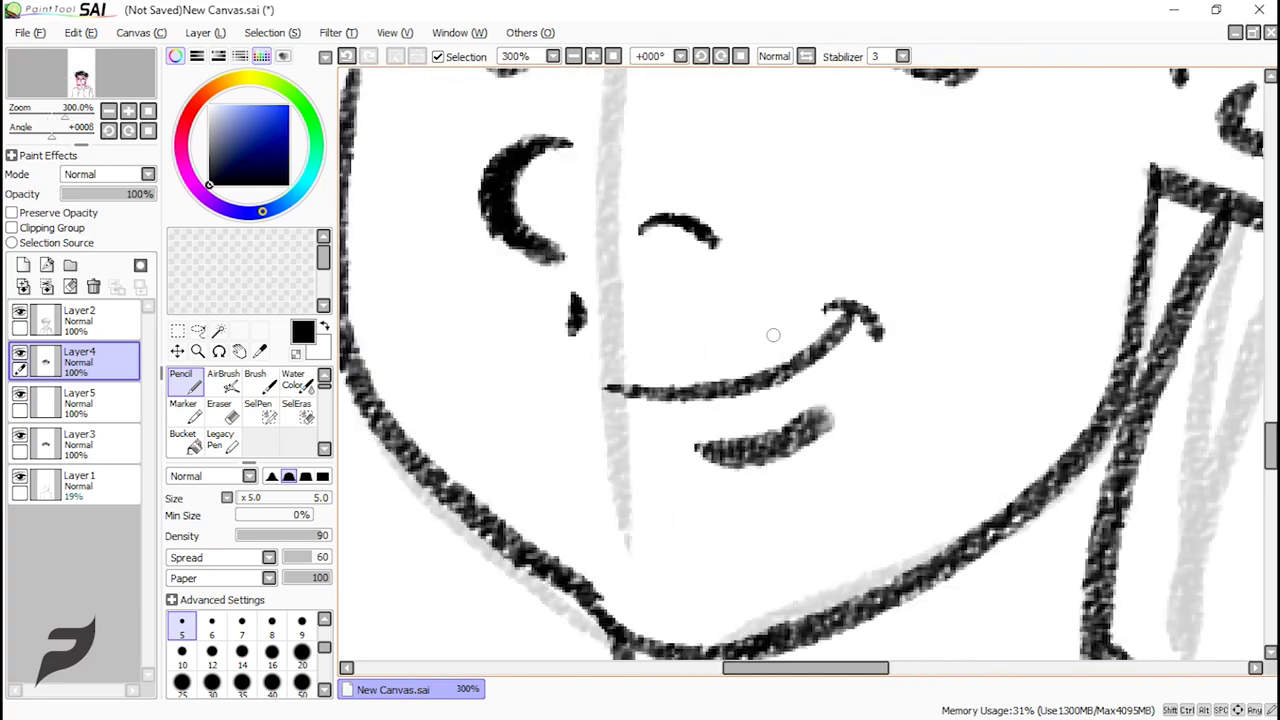
pyautogui.moveTo(619, 435)
pyautogui.mouseDown()
pyautogui.moveTo(857, 356)
pyautogui.moveTo(881, 304)
pyautogui.moveTo(562, 428)
pyautogui.mouseUp()
pyautogui.hotkey('ctrl', 'z')
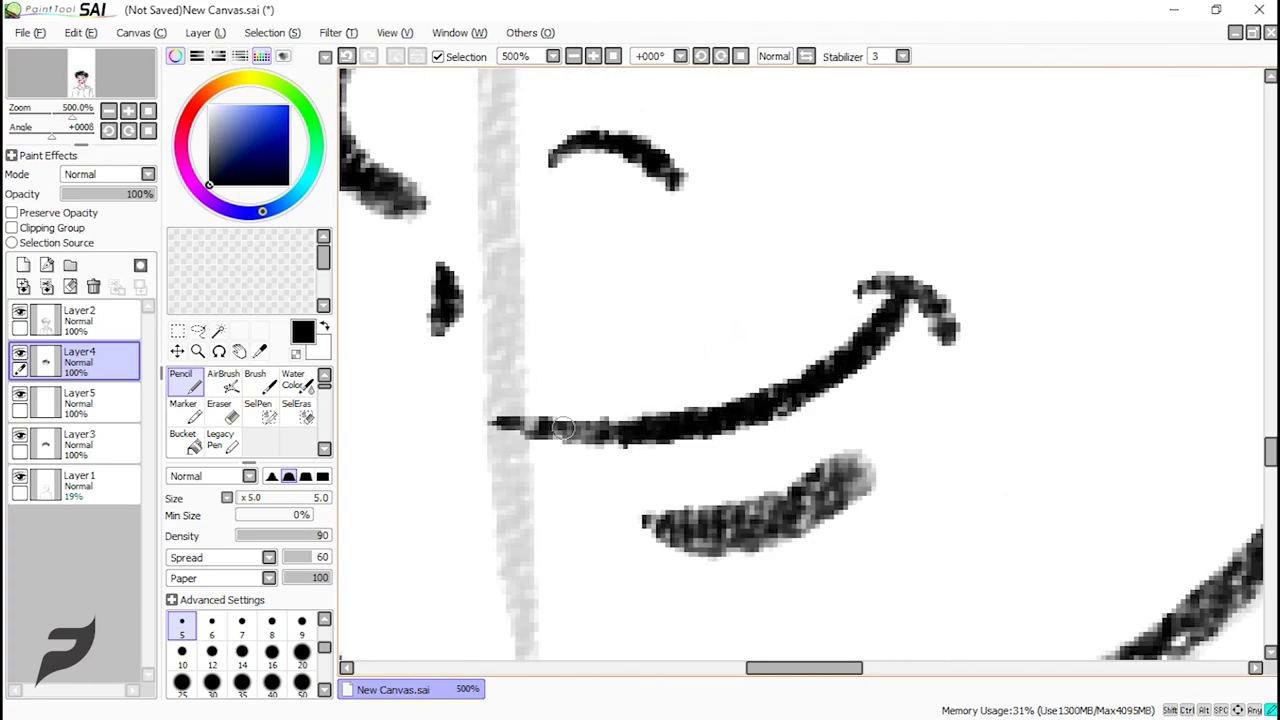
pyautogui.moveTo(887, 300); pyautogui.dragTo(950, 335)
pyautogui.moveTo(645, 525); pyautogui.dragTo(860, 460)
pyautogui.scroll(-4, 723, 329)
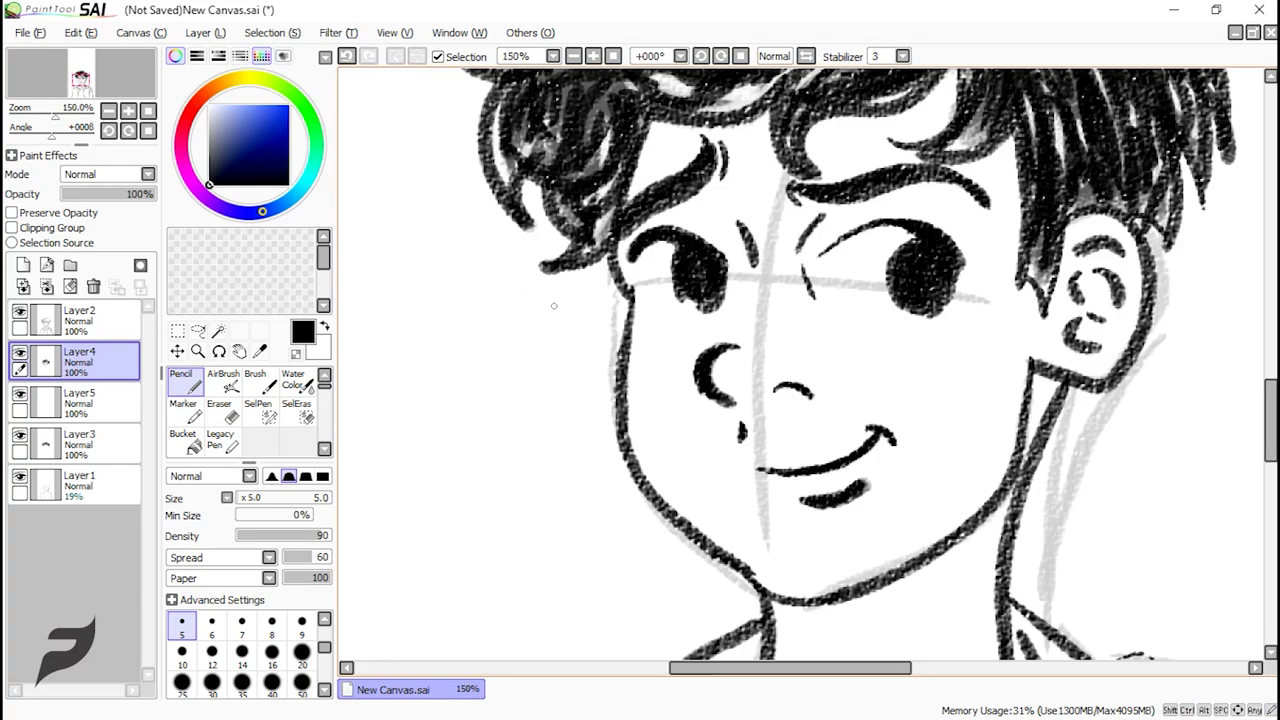
# - Set the Pencil to size 10 and thicken the face outline along the cheek, jaw and chin
pyautogui.moveTo(723, 330); pyautogui.dragTo(687, 294)
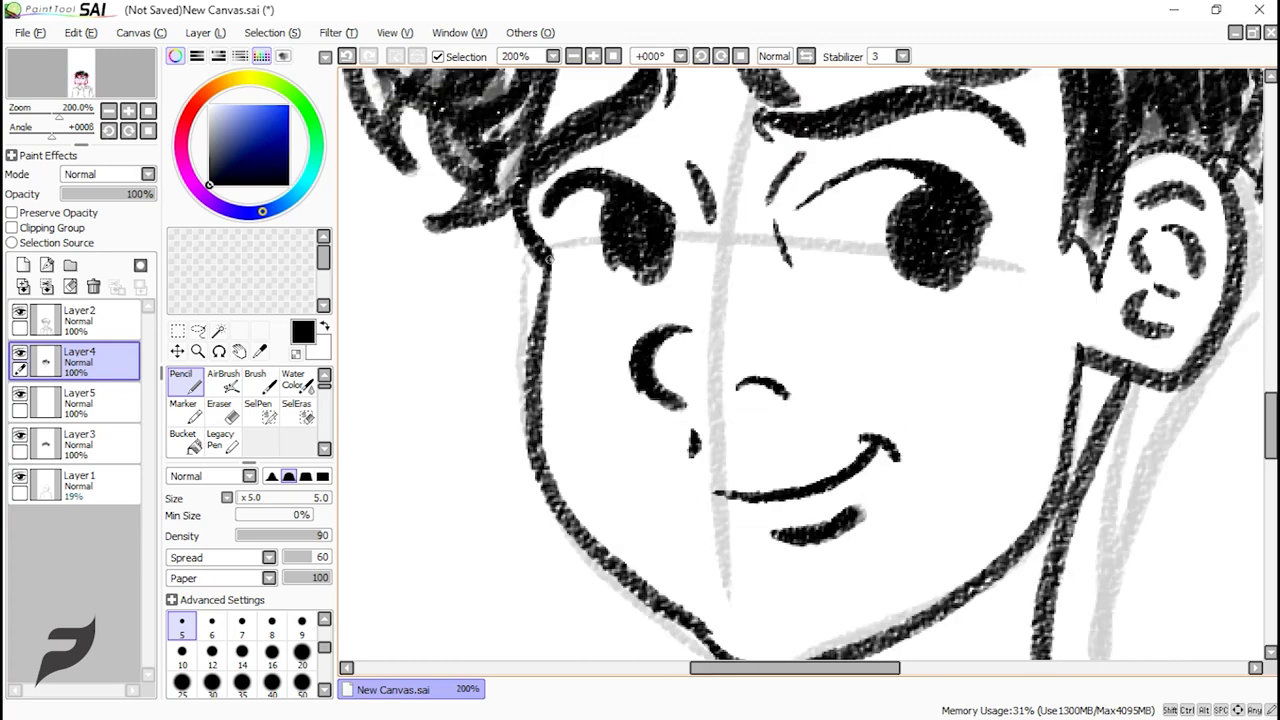
pyautogui.hotkey('ctrl', 'z')
pyautogui.moveTo(547, 265)
pyautogui.mouseDown()
pyautogui.moveTo(556, 462)
pyautogui.moveTo(543, 435)
pyautogui.moveTo(615, 565)
pyautogui.mouseUp()
pyautogui.moveTo(749, 406); pyautogui.dragTo(749, 273)
pyautogui.moveTo(542, 324); pyautogui.dragTo(715, 512)
pyautogui.moveTo(1084, 220)
pyautogui.mouseDown()
pyautogui.moveTo(1058, 370)
pyautogui.moveTo(974, 448)
pyautogui.mouseUp()
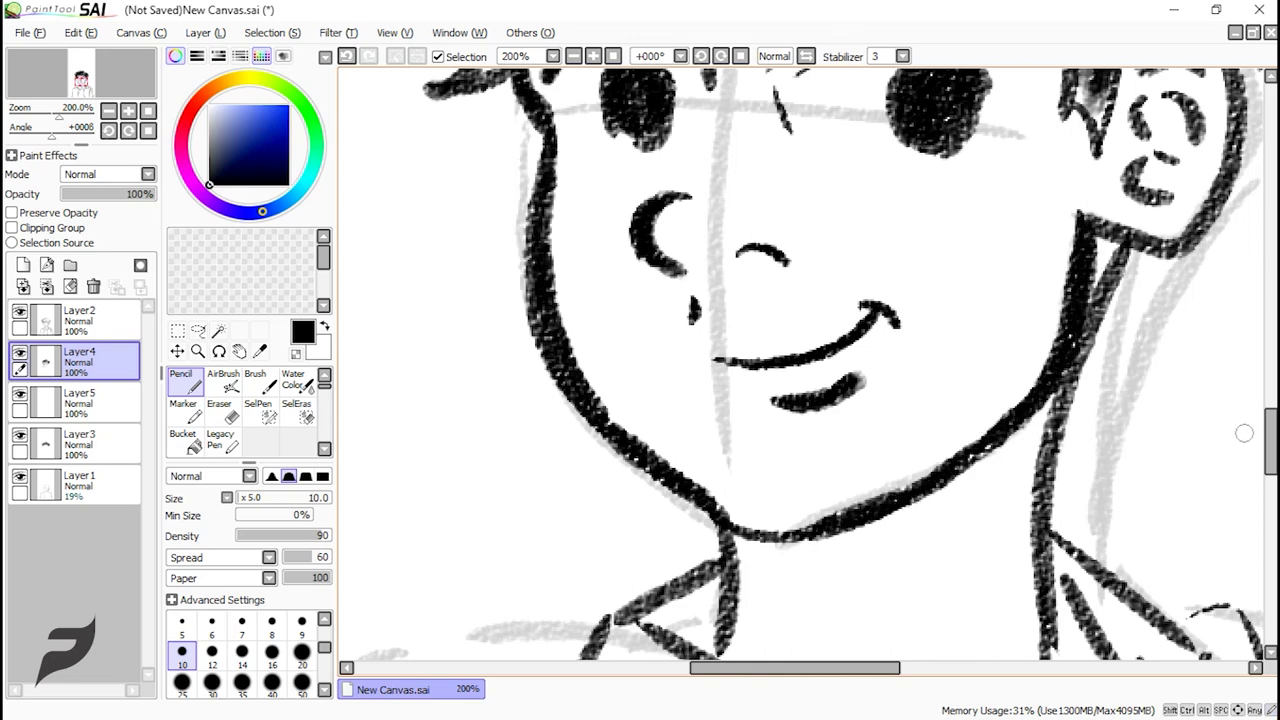
# - Fill a black shadow under the chin and thicken the short neck line on the left
pyautogui.scroll(-4, 831, 405)
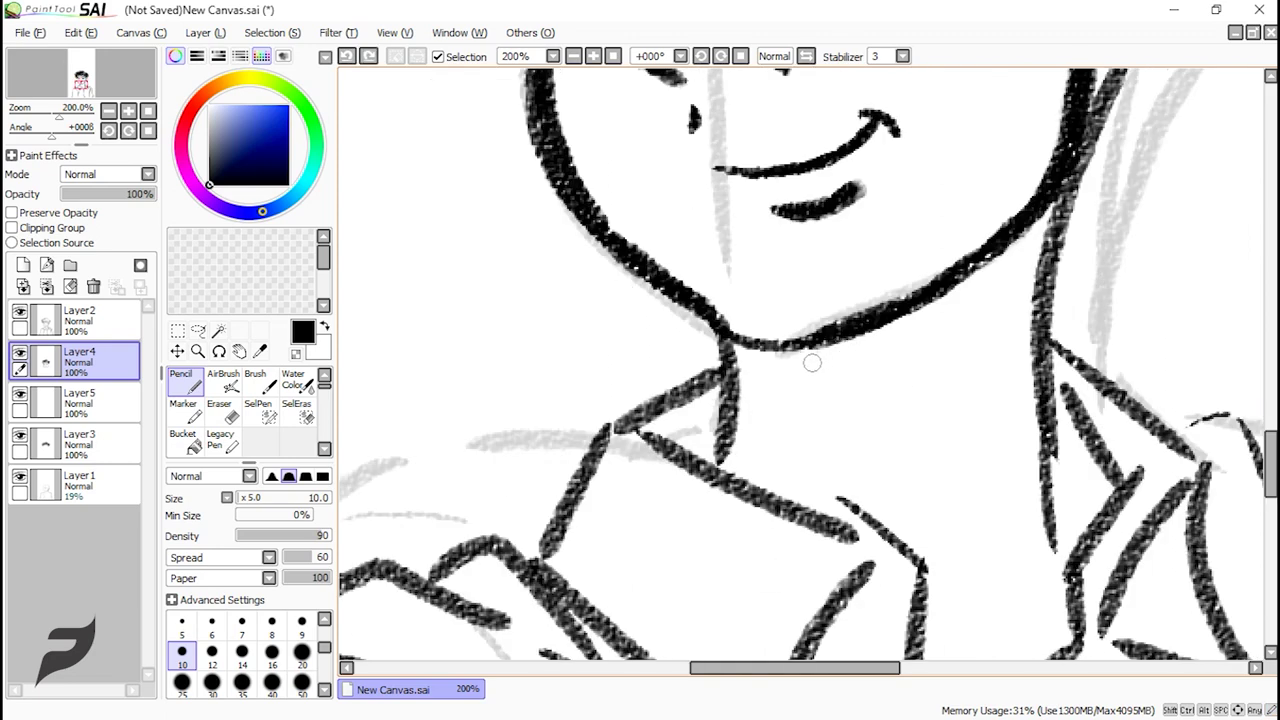
pyautogui.moveTo(740, 405); pyautogui.dragTo(862, 336)
pyautogui.moveTo(731, 401)
pyautogui.mouseDown()
pyautogui.moveTo(799, 356)
pyautogui.moveTo(730, 450)
pyautogui.mouseUp()
# - Darken the ear lines and thicken the right neck line from below the ear down to the collar
pyautogui.scroll(-3, 728, 410)
pyautogui.scroll(4, 600, 423)
pyautogui.scroll(-3, 600, 423)
pyautogui.scroll(1, 648, 284)
pyautogui.scroll(3, 800, 363)
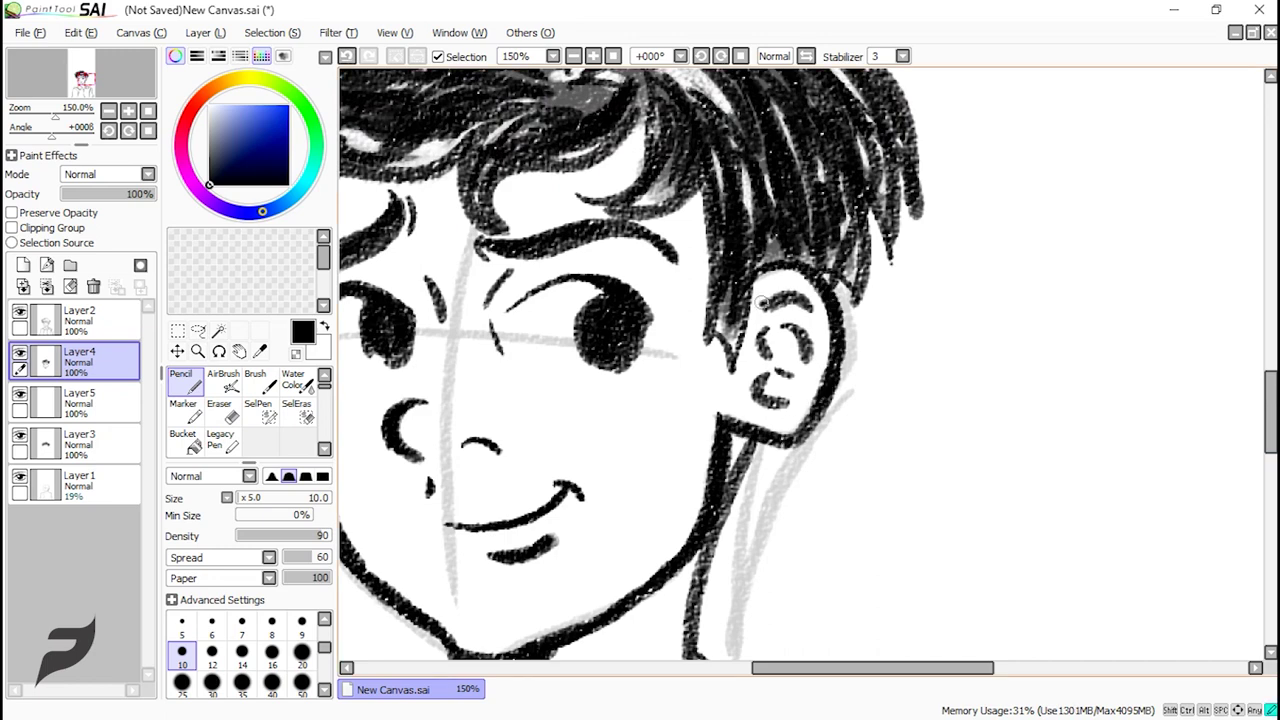
pyautogui.moveTo(802, 332); pyautogui.dragTo(810, 358)
pyautogui.moveTo(1268, 390); pyautogui.dragTo(1268, 421)
pyautogui.hotkey('ctrl', 'z')
pyautogui.moveTo(750, 226); pyautogui.dragTo(706, 580)
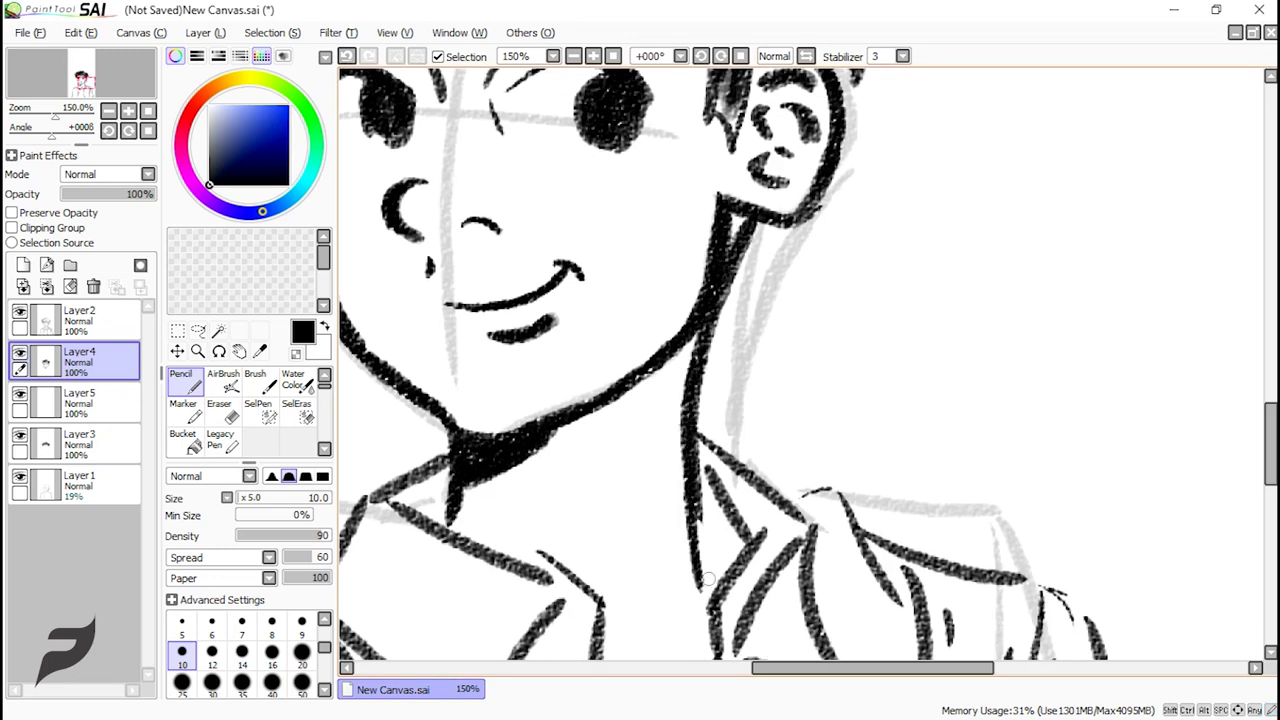
# - Thicken the left collar flap, with a heavy upper edge, and the front edge of the shirt opening
pyautogui.moveTo(1268, 444); pyautogui.dragTo(1268, 458)
pyautogui.scroll(-1, 689, 371)
pyautogui.hscroll(-3, 895, 632)
pyautogui.moveTo(530, 378); pyautogui.dragTo(712, 465)
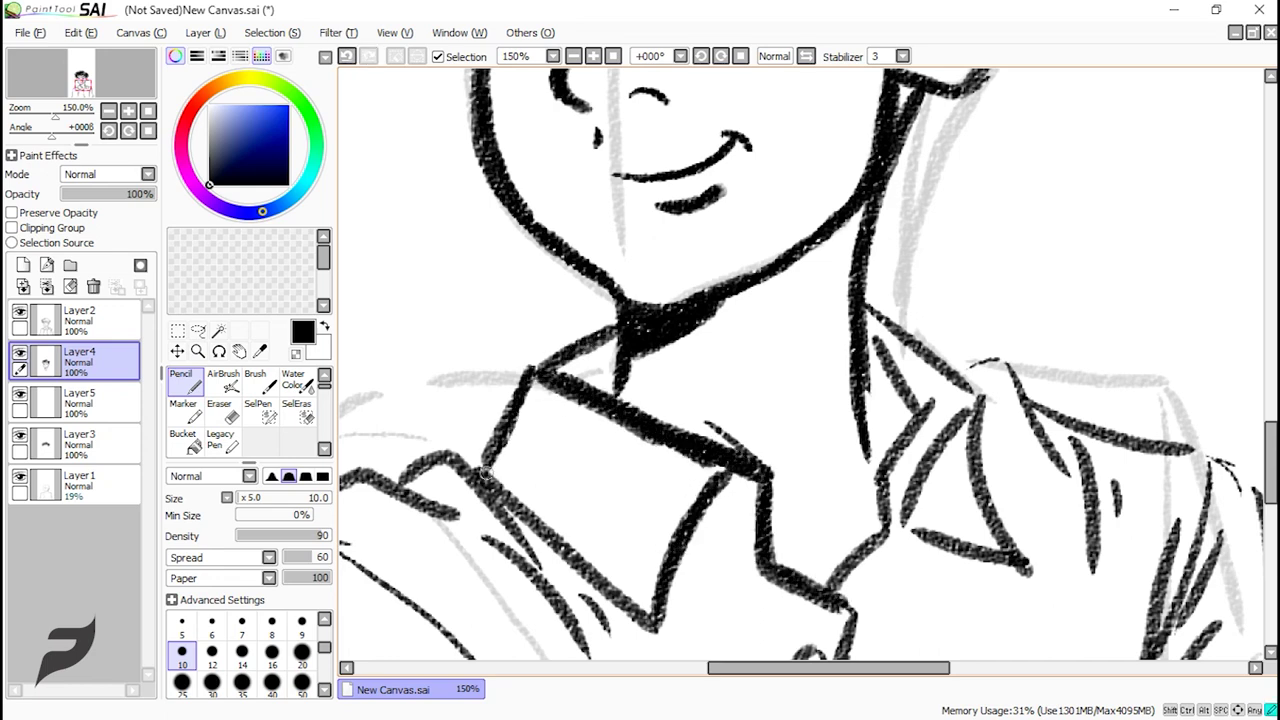
pyautogui.moveTo(1270, 462); pyautogui.dragTo(1270, 517)
pyautogui.moveTo(835, 213); pyautogui.dragTo(853, 281)
pyautogui.moveTo(840, 341); pyautogui.dragTo(858, 650)
pyautogui.scroll(4, 880, 256)
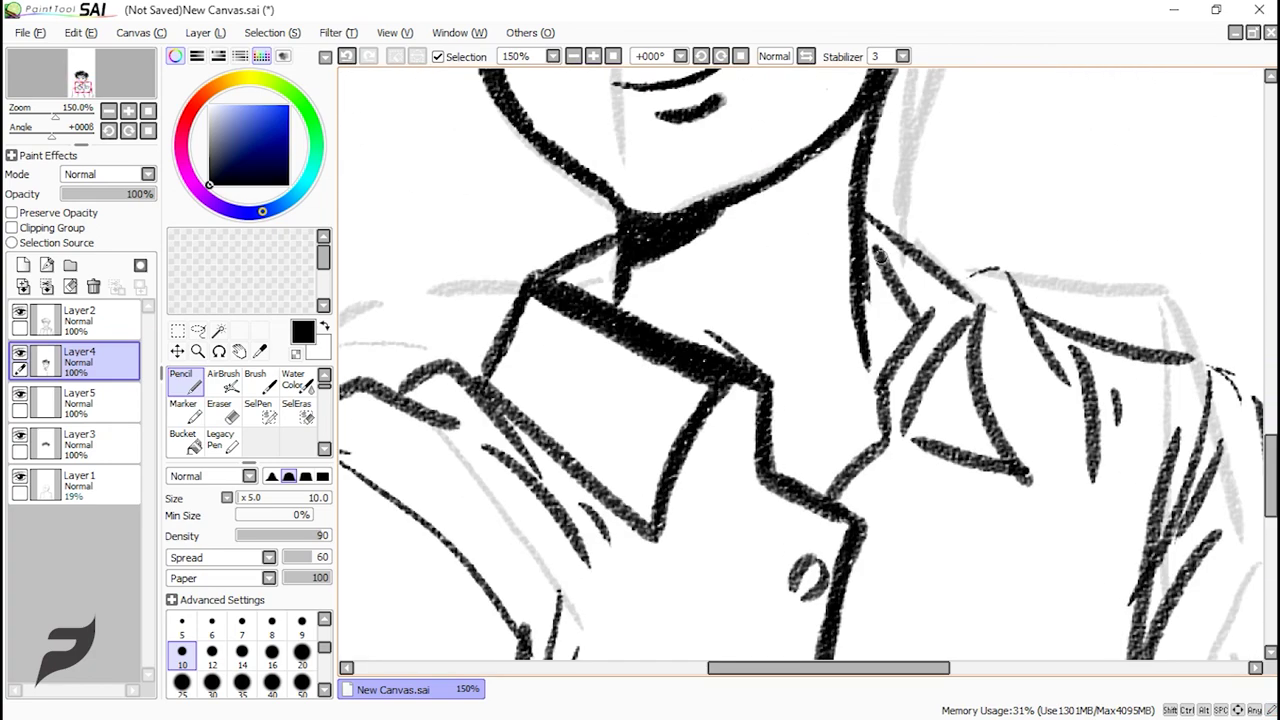
# - Thicken the right collar outline and fill the gap between the neck and the collar with black
pyautogui.moveTo(976, 308); pyautogui.dragTo(906, 426)
pyautogui.moveTo(864, 210)
pyautogui.mouseDown()
pyautogui.moveTo(984, 304)
pyautogui.moveTo(1026, 476)
pyautogui.mouseUp()
pyautogui.moveTo(908, 433); pyautogui.dragTo(1034, 482)
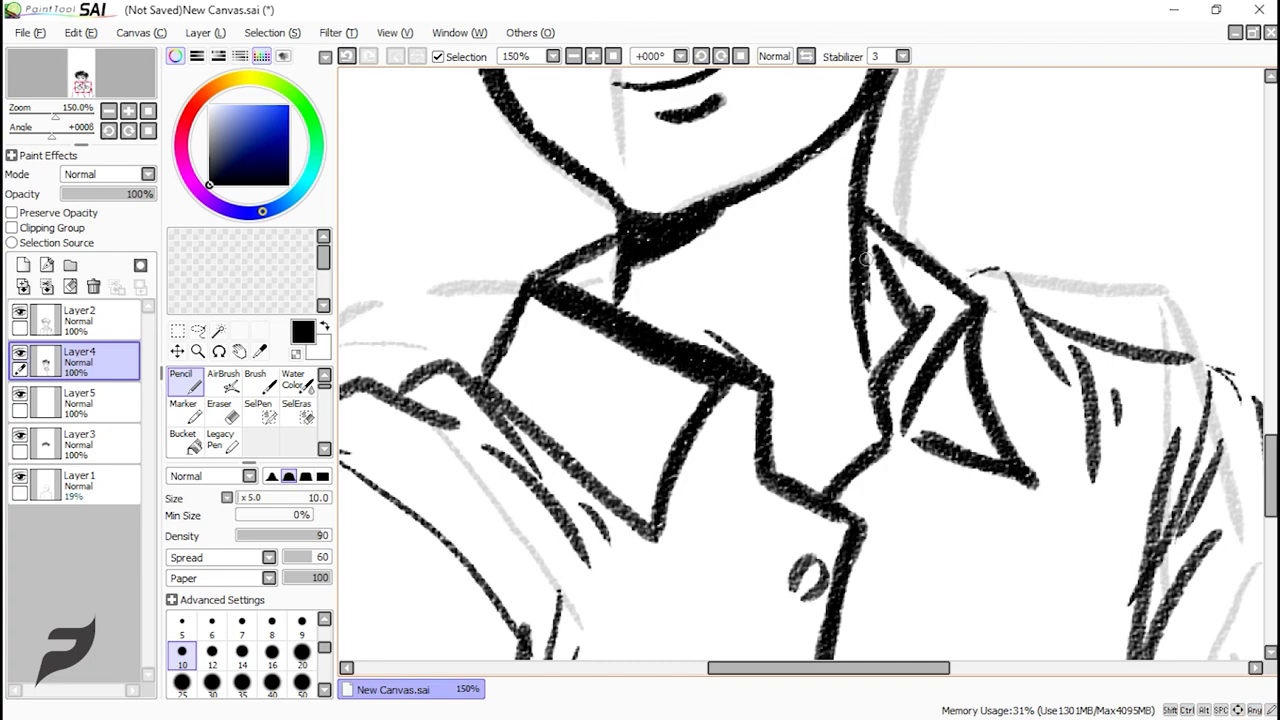
pyautogui.scroll(2, 827, 263)
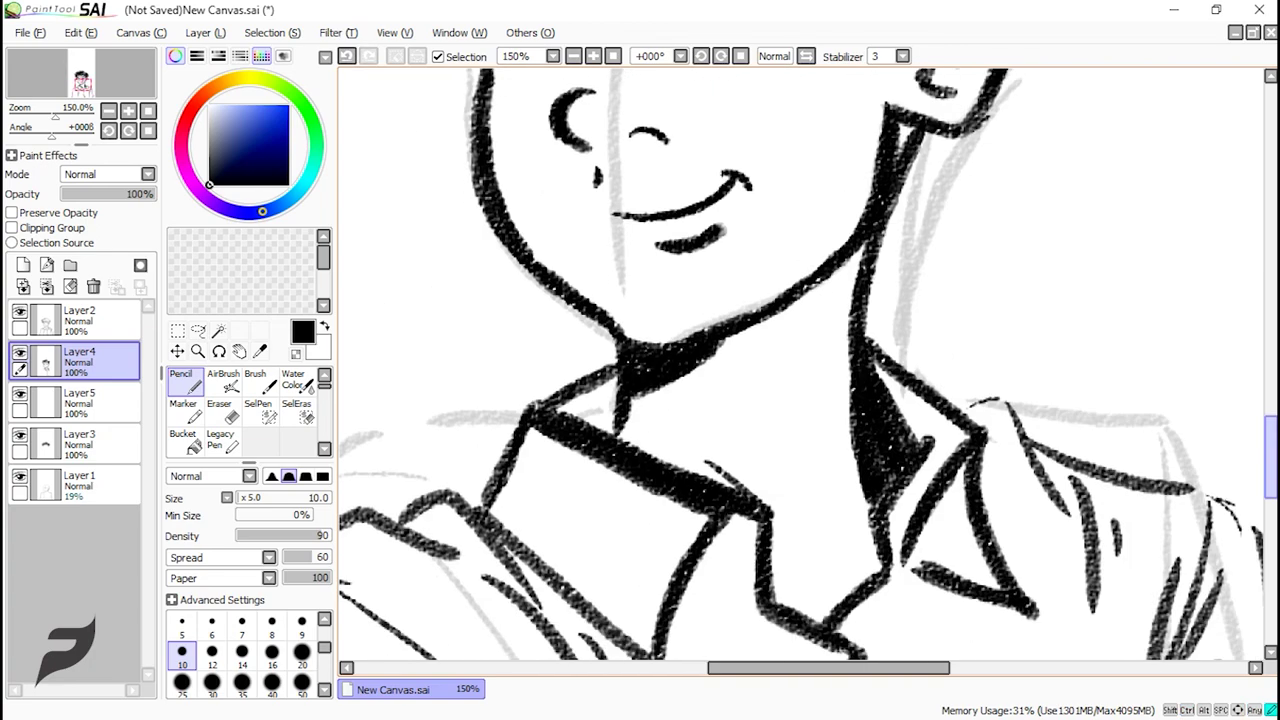
# - Hatch the inside of the left collar and thicken the right shoulder line with its fold beside the collar
pyautogui.scroll(-1, 573, 352)
pyautogui.scroll(-4, 702, 444)
pyautogui.scroll(3, 808, 489)
pyautogui.hotkey('ctrl', 'z')
pyautogui.moveTo(825, 302); pyautogui.dragTo(833, 512)
pyautogui.hotkey('ctrl', 'z')
pyautogui.hotkey('ctrl', 'z')
pyautogui.hscroll(2, 801, 364)
pyautogui.moveTo(774, 324); pyautogui.dragTo(890, 438)
pyautogui.moveTo(840, 355); pyautogui.dragTo(1045, 418)
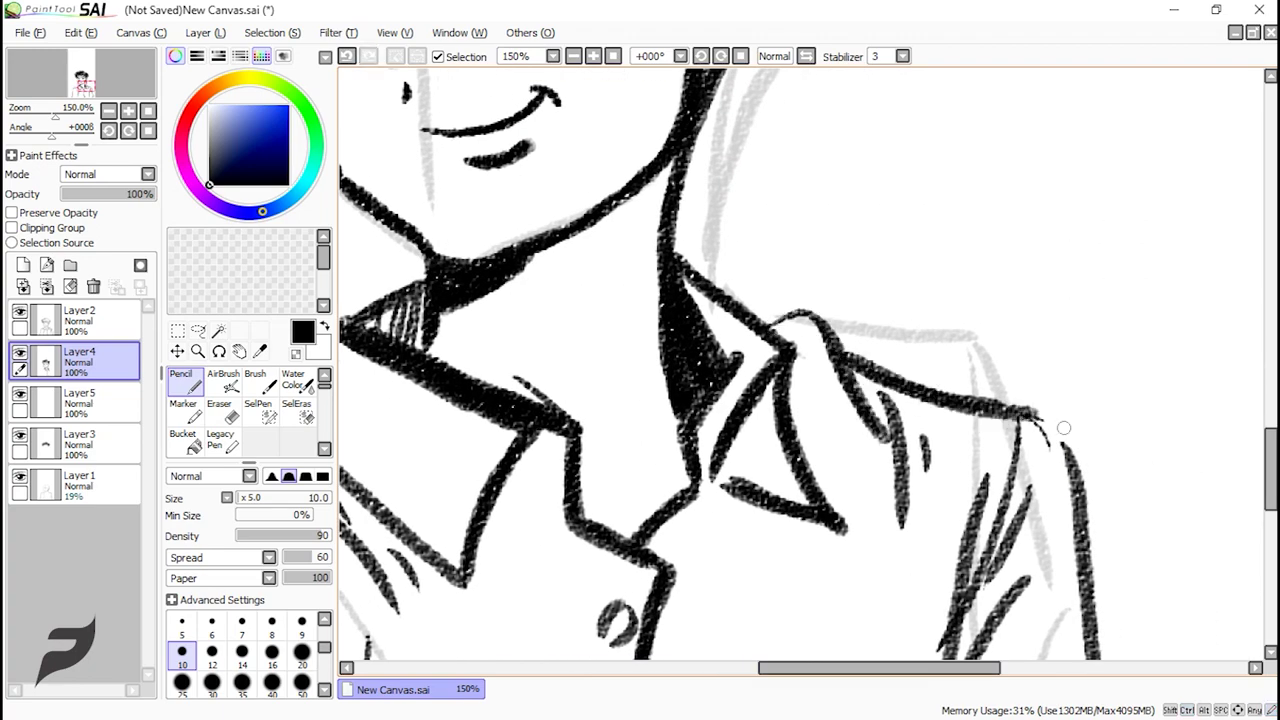
# - Thicken the outer edge of the right sleeve from the shoulder down to the cuff
pyautogui.scroll(-3, 1045, 418)
pyautogui.moveTo(1068, 288); pyautogui.dragTo(1098, 530)
pyautogui.scroll(-3, 1098, 530)
pyautogui.moveTo(1085, 270); pyautogui.dragTo(1198, 545)
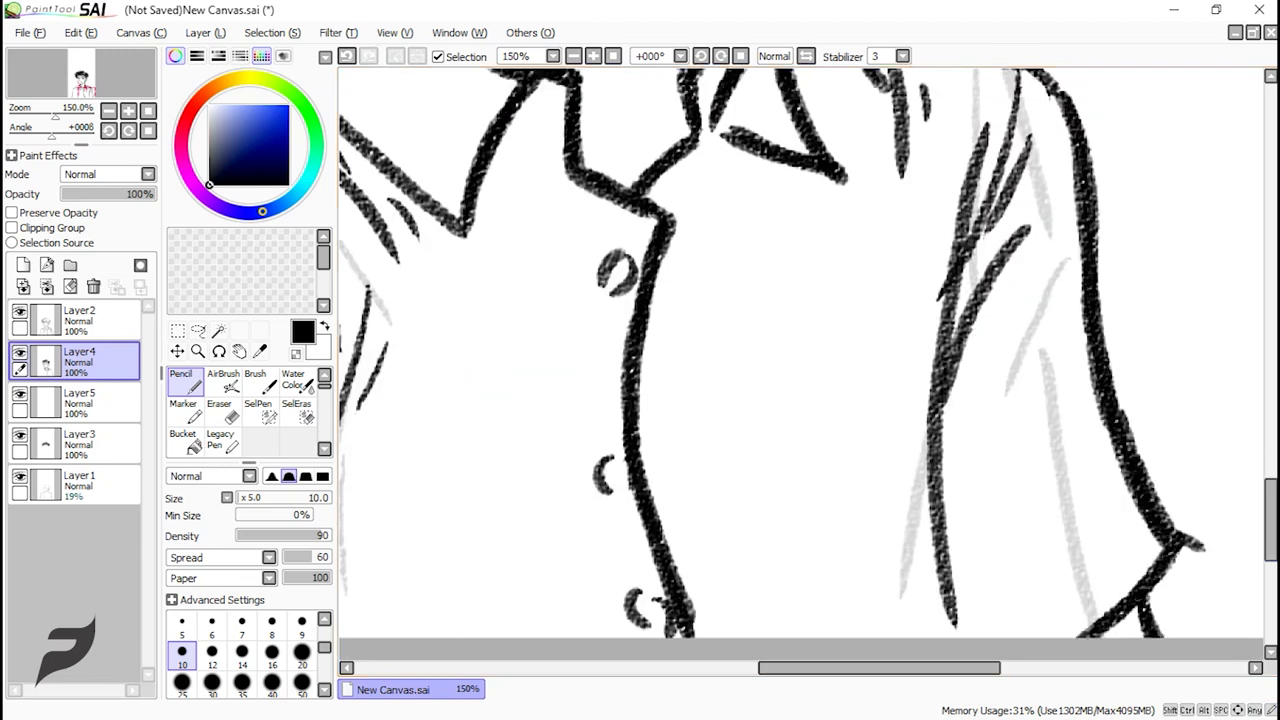
# - Thicken the left shoulder line and the fold lines next to the left collar
pyautogui.hscroll(-3, 821, 615)
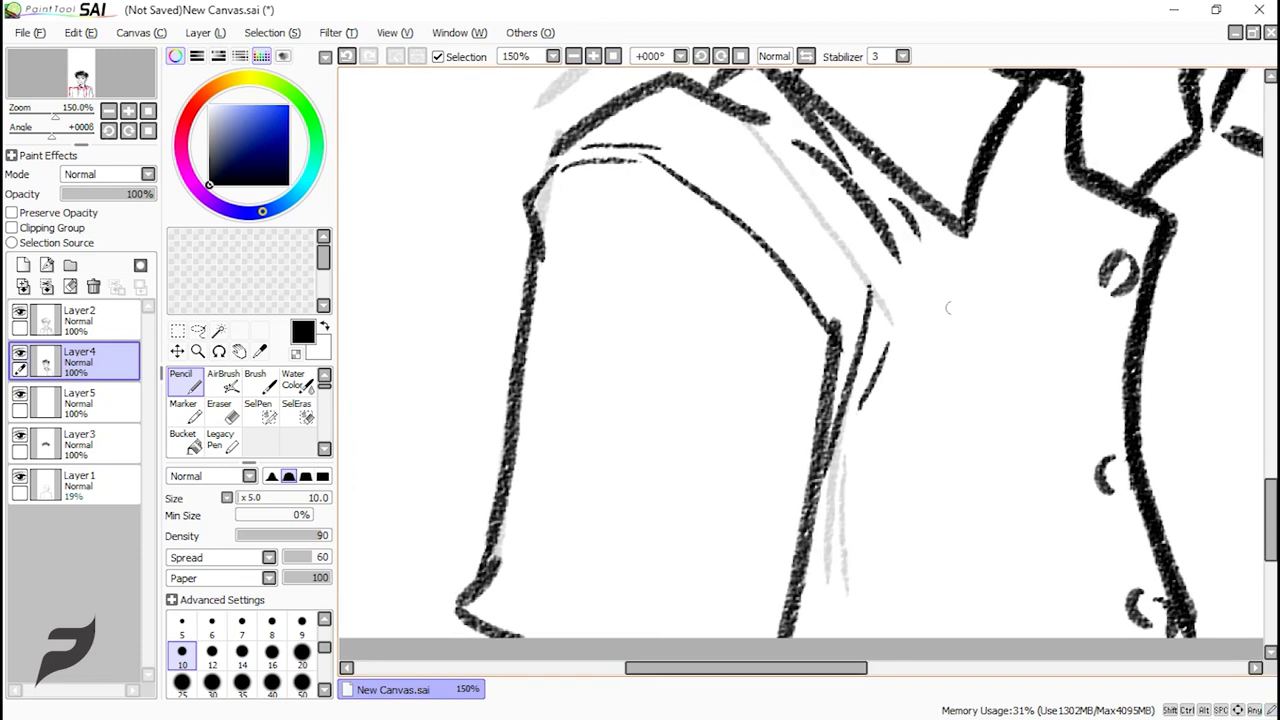
pyautogui.scroll(5, 765, 297)
pyautogui.moveTo(718, 304); pyautogui.dragTo(812, 332)
pyautogui.moveTo(767, 345); pyautogui.dragTo(554, 380)
pyautogui.hotkey('ctrl', 'z')
pyautogui.moveTo(1270, 487)
pyautogui.mouseDown()
pyautogui.moveTo(1270, 511)
pyautogui.moveTo(1270, 416)
pyautogui.mouseUp()
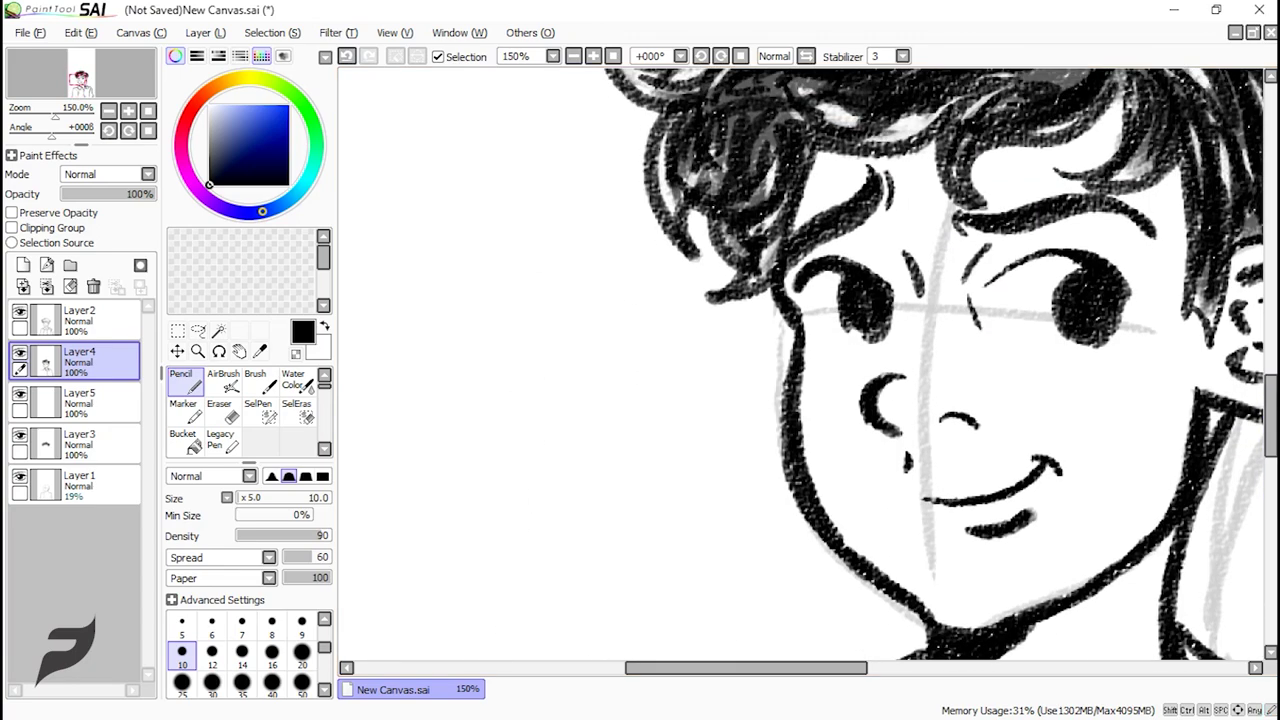
pyautogui.scroll(-4, 900, 362)
pyautogui.hotkey('ctrl', '+')
pyautogui.hotkey('ctrl', '+')
pyautogui.hotkey('ctrl', '+')
pyautogui.hotkey('ctrl', '+')
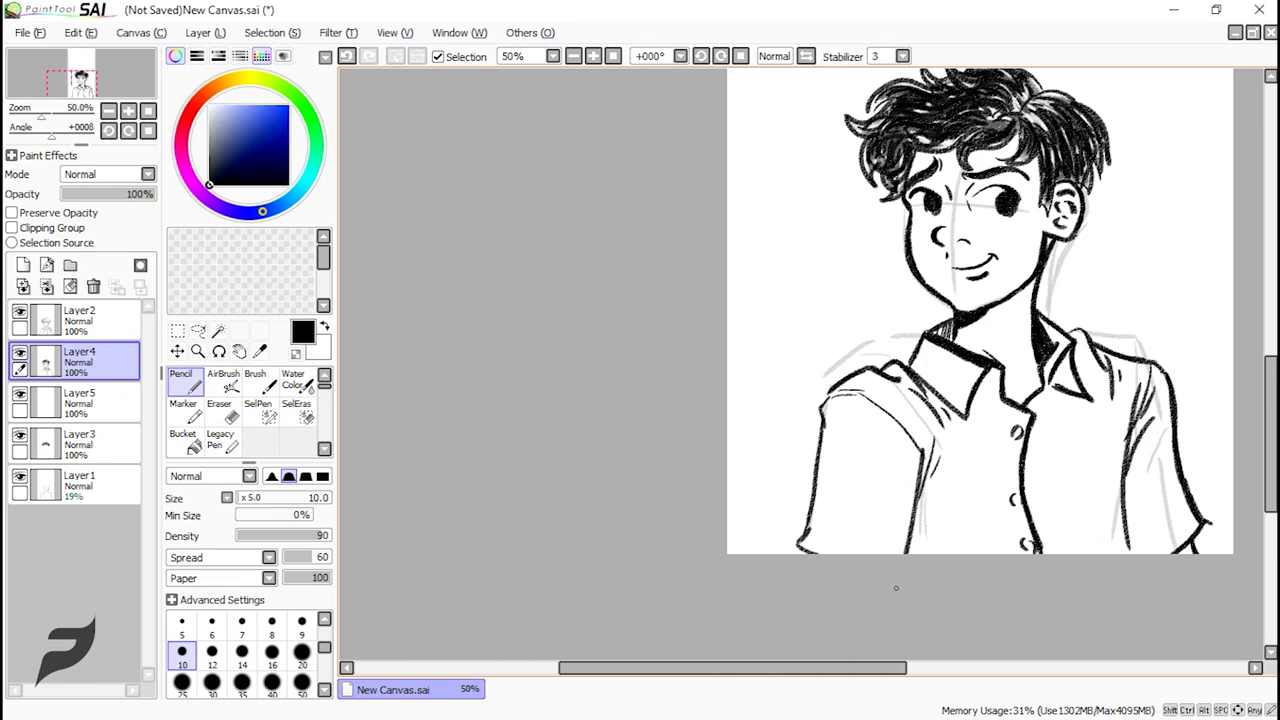
# - Thicken the left sleeve's outer edge, cuff and inner edge, trimming excess line weight with the Eraser
pyautogui.scroll(-3, 1157, 434)
pyautogui.moveTo(678, 192)
pyautogui.mouseDown()
pyautogui.moveTo(648, 452)
pyautogui.moveTo(665, 562)
pyautogui.mouseUp()
pyautogui.hotkey('ctrl', 'z')
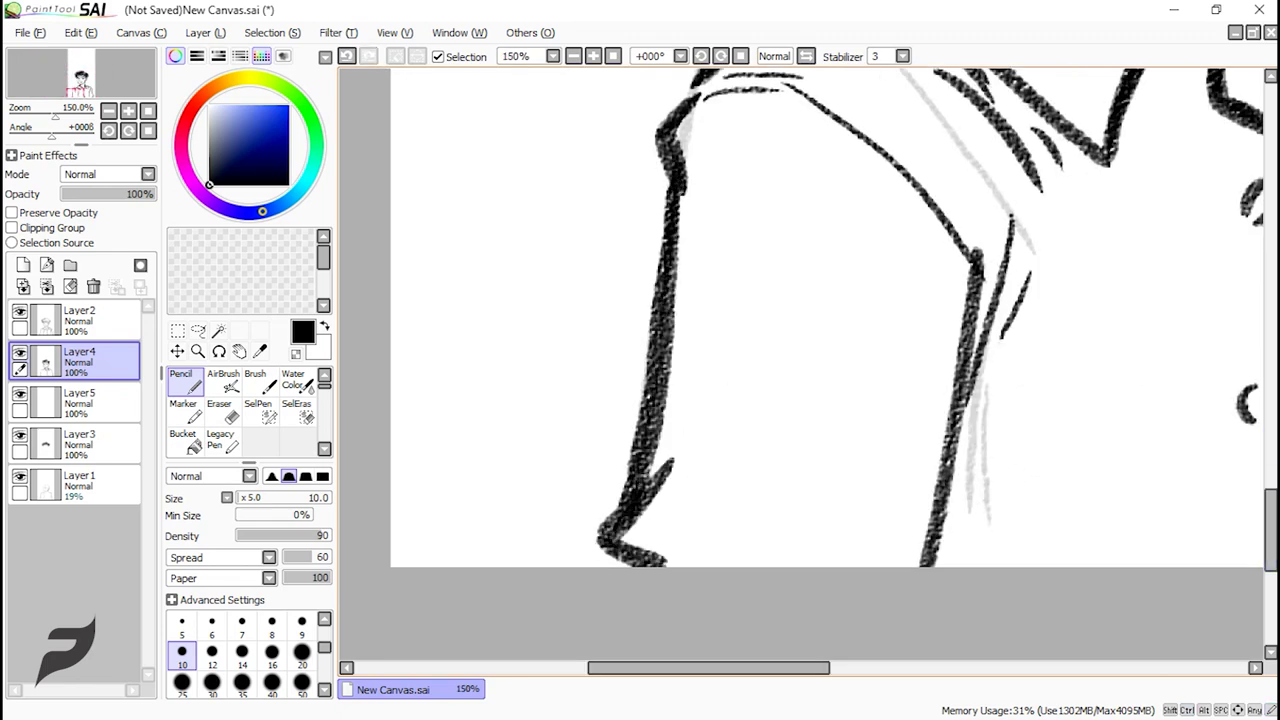
pyautogui.moveTo(678, 181); pyautogui.dragTo(638, 470)
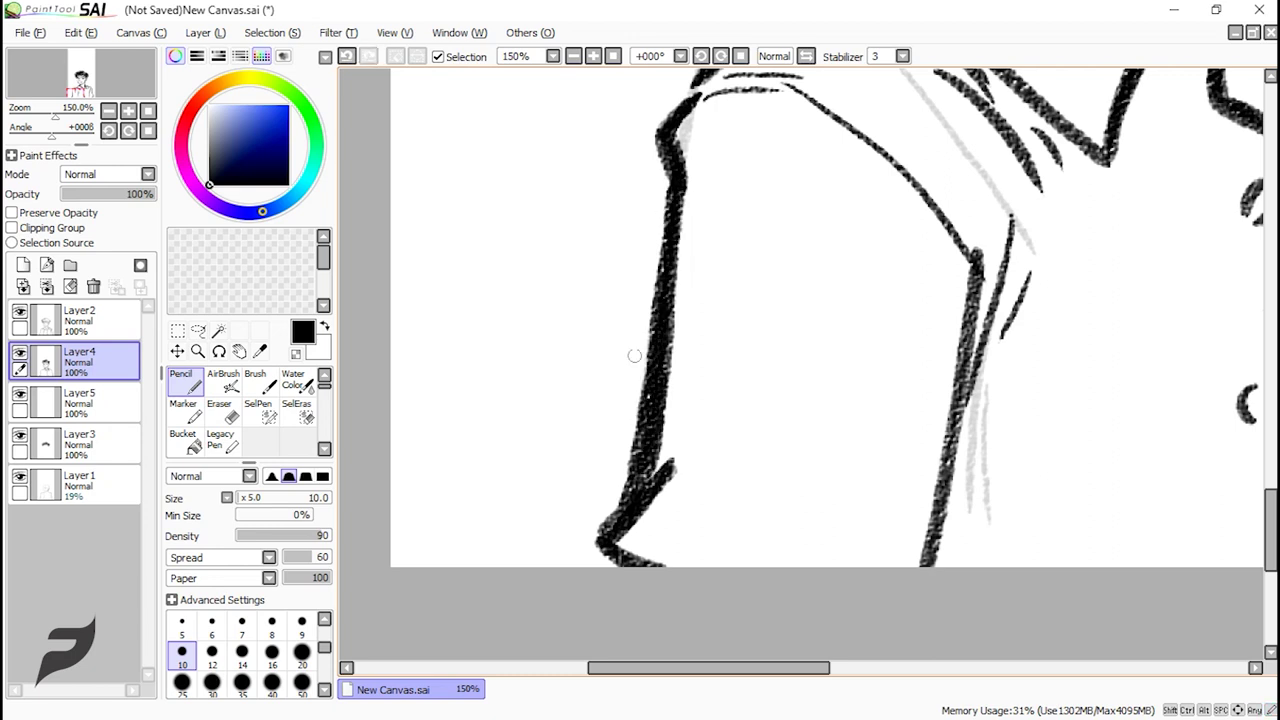
pyautogui.press('e')
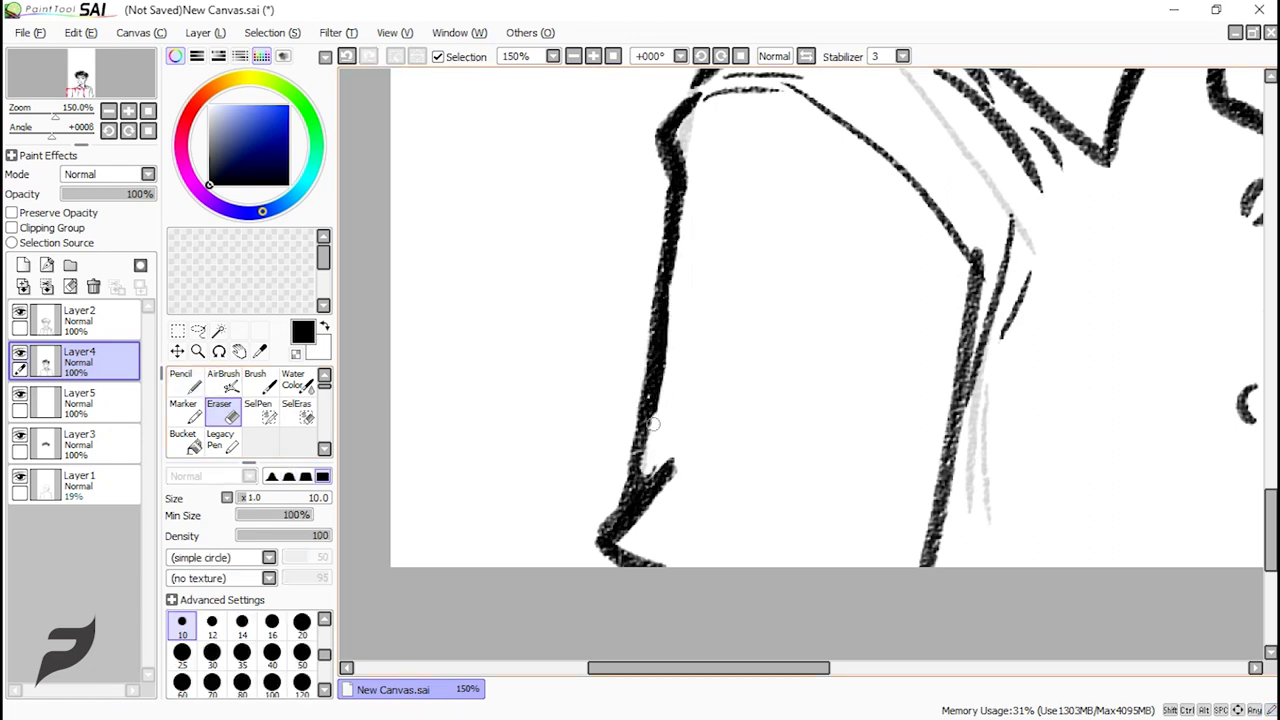
pyautogui.press('n')
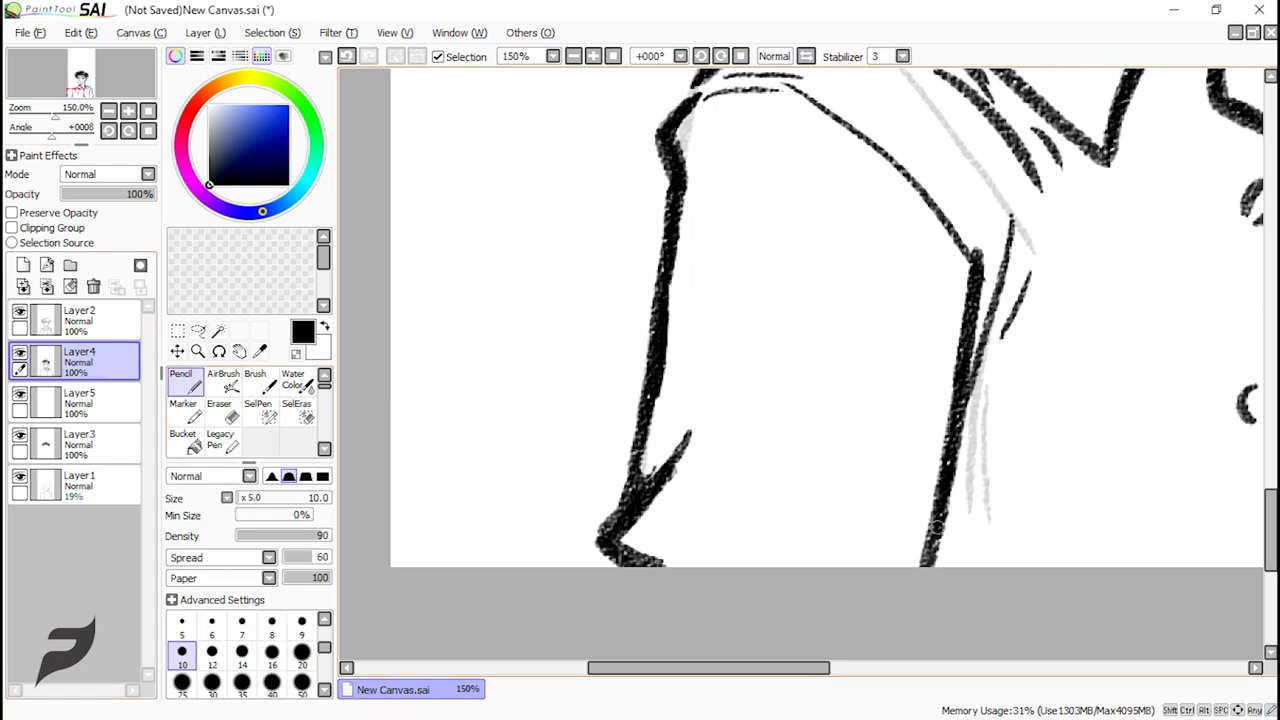
# - Darken the left armhole seam and the short crease beside the left armpit
pyautogui.scroll(3, 935, 527)
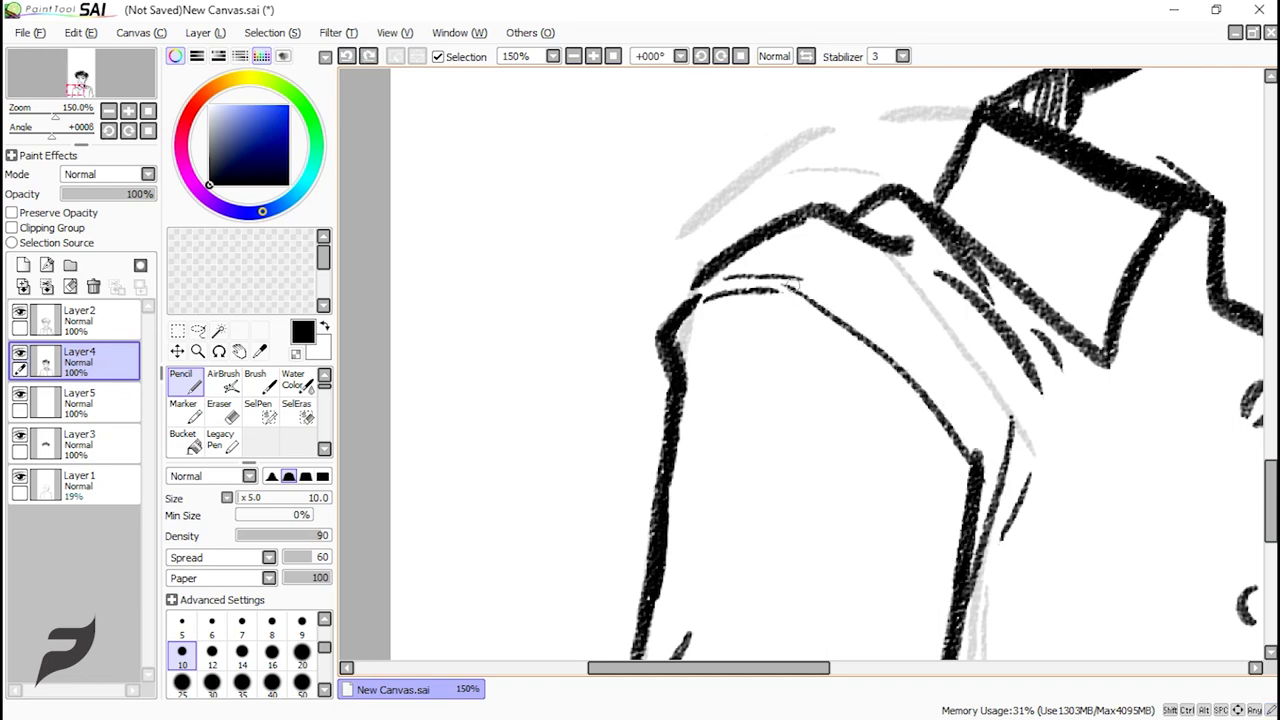
pyautogui.moveTo(1271, 501); pyautogui.dragTo(1271, 529)
pyautogui.moveTo(1012, 214); pyautogui.dragTo(960, 408)
pyautogui.hotkey('ctrl', 'z')
pyautogui.moveTo(1033, 268); pyautogui.dragTo(1003, 340)
# - Thicken the creases at the right armhole and the inner edge of the right sleeve below them
pyautogui.moveTo(708, 668); pyautogui.dragTo(774, 668)
pyautogui.scroll(2, 801, 390)
pyautogui.scroll(-2, 801, 390)
pyautogui.scroll(-6, 870, 430)
pyautogui.scroll(5, 867, 255)
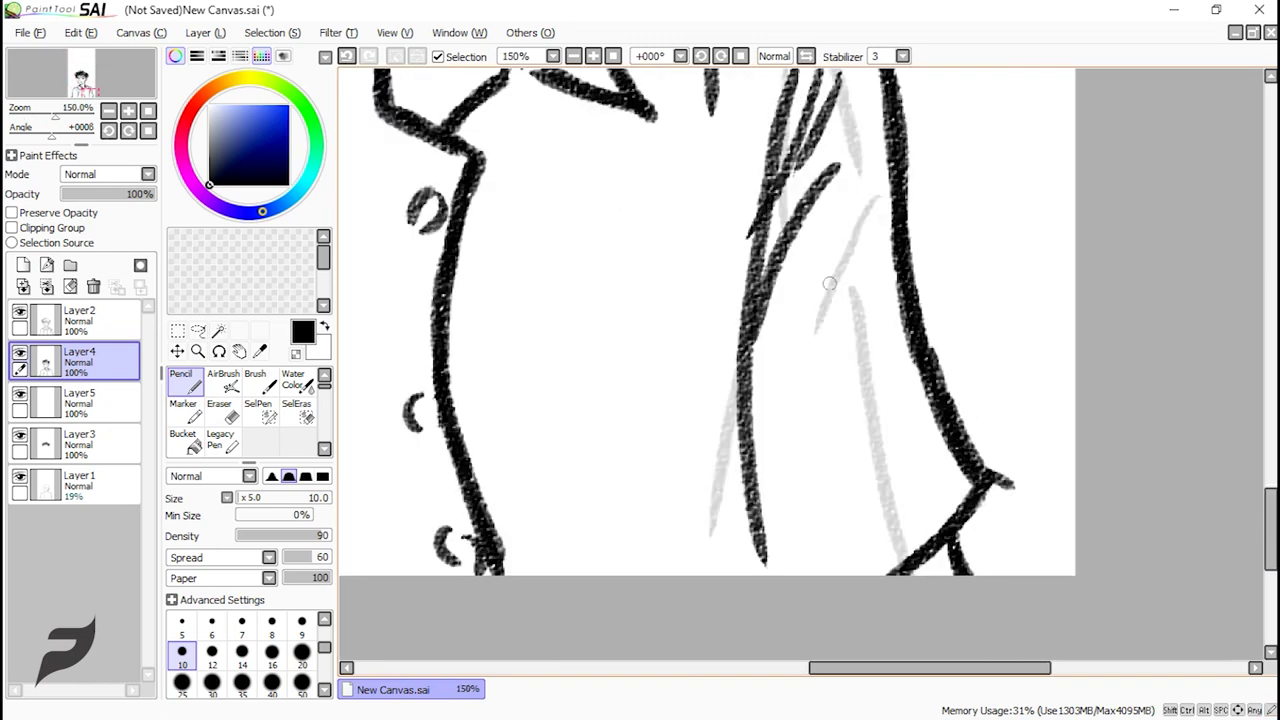
pyautogui.moveTo(833, 168); pyautogui.dragTo(745, 350)
pyautogui.moveTo(826, 218); pyautogui.dragTo(797, 266)
pyautogui.moveTo(1270, 520); pyautogui.dragTo(1270, 499)
pyautogui.moveTo(809, 207); pyautogui.dragTo(748, 447)
pyautogui.moveTo(1270, 505); pyautogui.dragTo(1270, 536)
pyautogui.moveTo(744, 245); pyautogui.dragTo(727, 408)
pyautogui.hotkey('ctrl', 'z')
pyautogui.moveTo(745, 276); pyautogui.dragTo(755, 434)
# - Darken the remaining right armhole creases and the two fold strokes below the right shoulder
pyautogui.moveTo(1270, 542); pyautogui.dragTo(1270, 501)
pyautogui.moveTo(825, 224); pyautogui.dragTo(791, 400)
pyautogui.moveTo(839, 302); pyautogui.dragTo(800, 392)
pyautogui.moveTo(690, 196); pyautogui.dragTo(708, 334)
pyautogui.moveTo(724, 233); pyautogui.dragTo(734, 277)
# - Darken the shirt buttons along the front opening
pyautogui.moveTo(915, 668); pyautogui.dragTo(829, 668)
pyautogui.moveTo(737, 442); pyautogui.dragTo(750, 452)
pyautogui.scroll(-3, 748, 451)
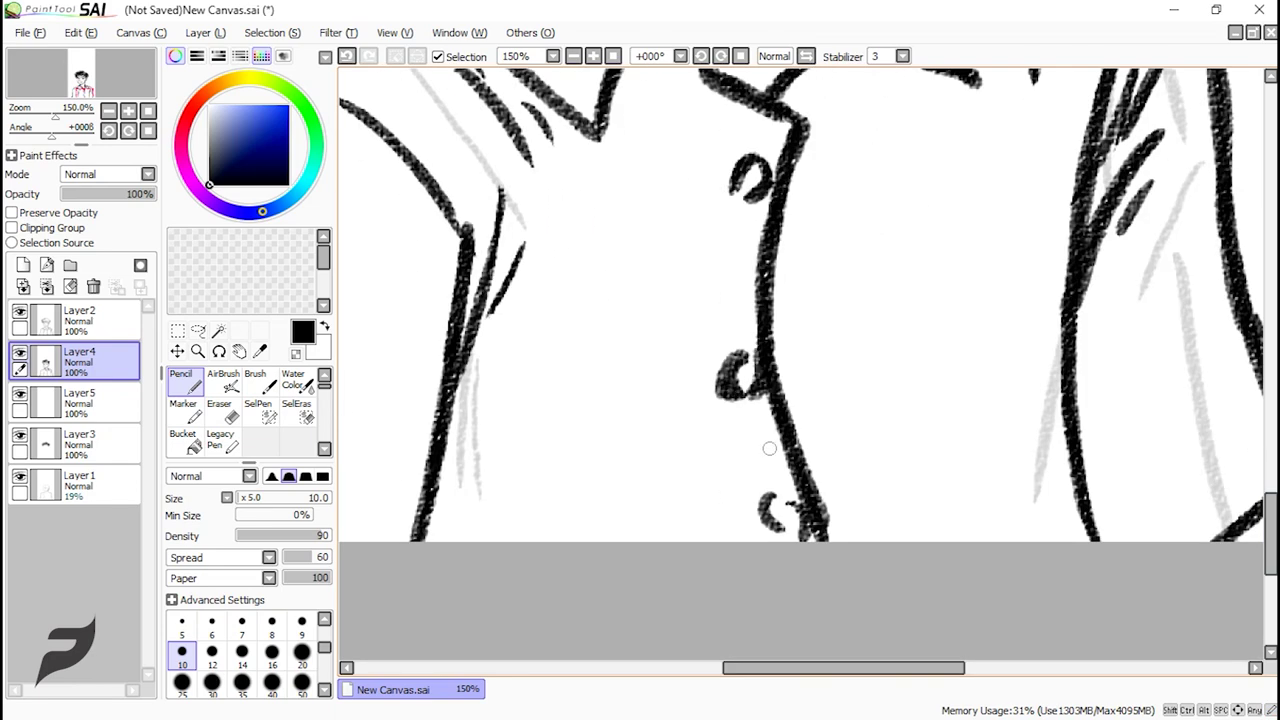
pyautogui.scroll(-4, 701, 430)
pyautogui.scroll(3, 764, 350)
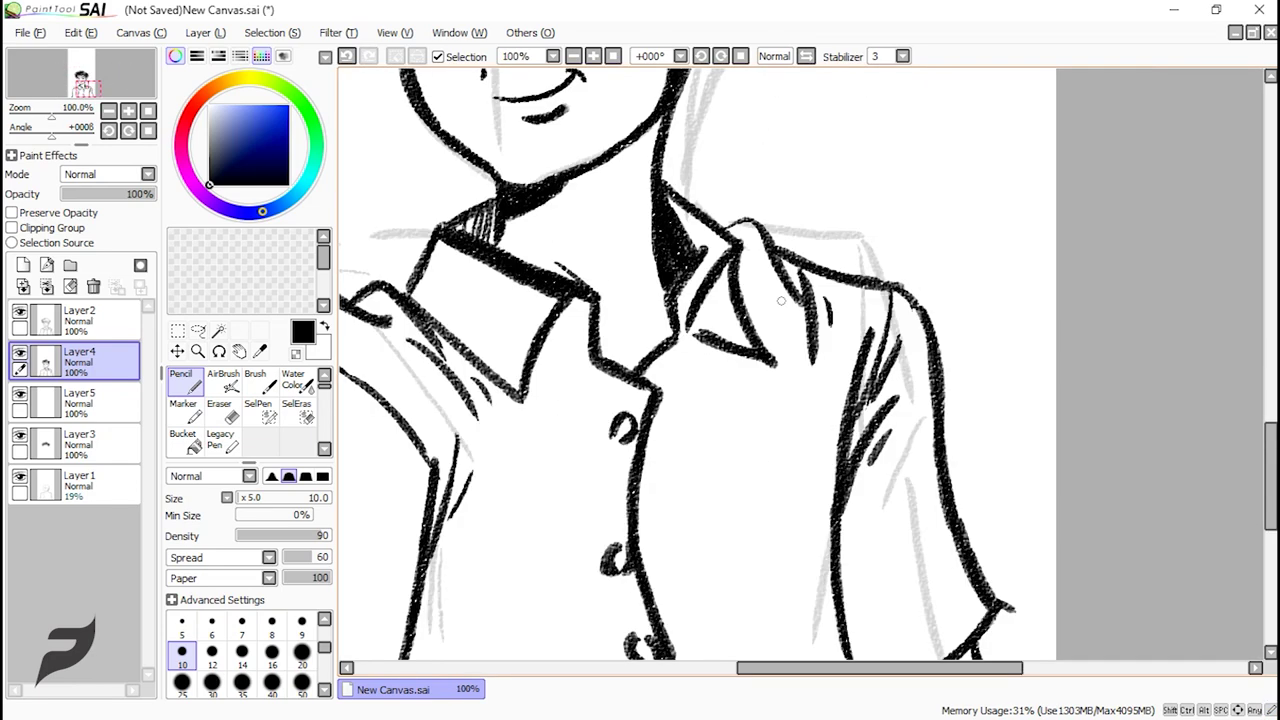
# - Fill out the fold beside the right collar and darken the folds across the left shoulder and collar
pyautogui.scroll(2, 757, 180)
pyautogui.moveTo(724, 165); pyautogui.dragTo(818, 378)
pyautogui.moveTo(945, 668); pyautogui.dragTo(756, 668)
pyautogui.moveTo(846, 396); pyautogui.dragTo(992, 550)
pyautogui.moveTo(884, 352); pyautogui.dragTo(1006, 480)
pyautogui.moveTo(812, 320); pyautogui.dragTo(908, 430)
pyautogui.moveTo(828, 316); pyautogui.dragTo(778, 286)
pyautogui.moveTo(566, 386); pyautogui.dragTo(742, 338)
pyautogui.moveTo(642, 336); pyautogui.dragTo(776, 368)
pyautogui.moveTo(680, 316); pyautogui.dragTo(734, 342)
# - Add heavier crease strokes at the left armpit
pyautogui.scroll(-4, 724, 322)
pyautogui.scroll(4, 848, 477)
pyautogui.moveTo(900, 200); pyautogui.dragTo(815, 370)
pyautogui.moveTo(900, 248); pyautogui.dragTo(794, 405)
# - Thicken the right sleeve's inner edge and add black crease strokes at its cuff
pyautogui.scroll(-4, 803, 373)
pyautogui.scroll(3, 803, 373)
pyautogui.moveTo(806, 285); pyautogui.dragTo(815, 497)
pyautogui.moveTo(943, 546); pyautogui.dragTo(984, 450)
pyautogui.moveTo(945, 546); pyautogui.dragTo(992, 447)
pyautogui.moveTo(966, 525); pyautogui.dragTo(1026, 455)
pyautogui.moveTo(933, 476); pyautogui.dragTo(918, 538)
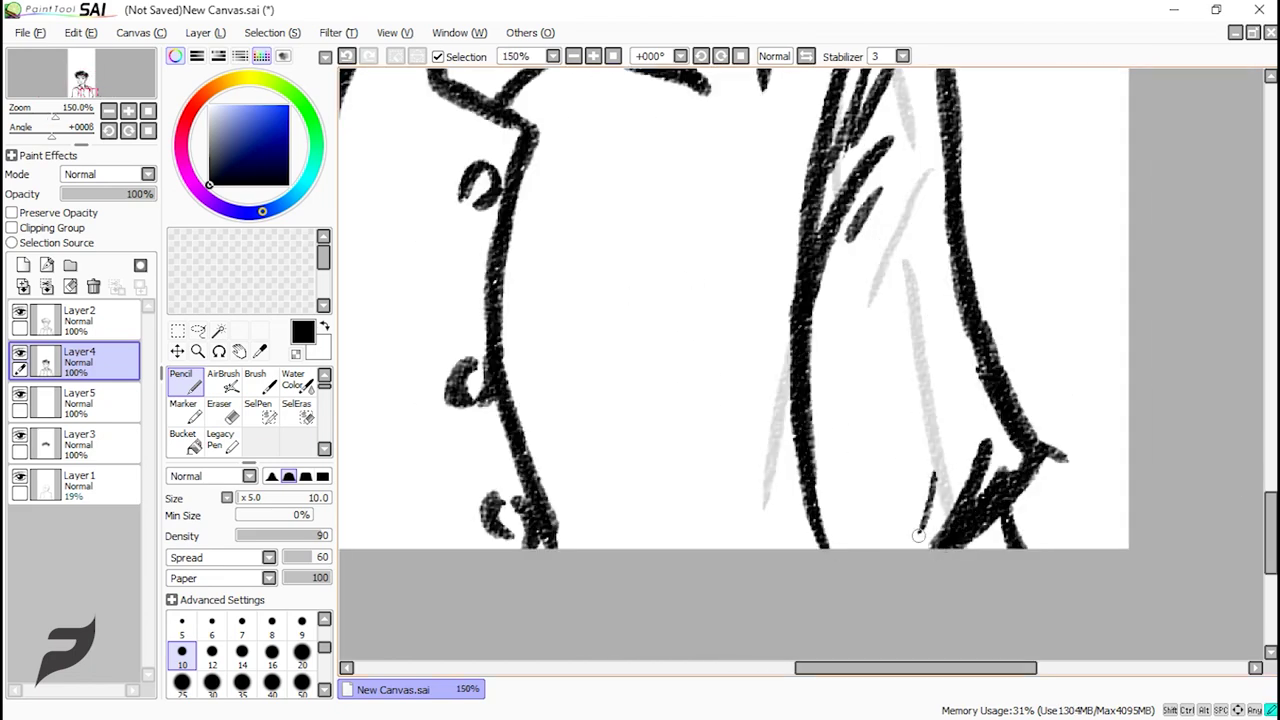
# - Thicken the lower end of the left sleeve's inner edge
pyautogui.moveTo(908, 668); pyautogui.dragTo(736, 668)
pyautogui.moveTo(806, 456); pyautogui.dragTo(790, 545)
pyautogui.scroll(-5, 806, 456)
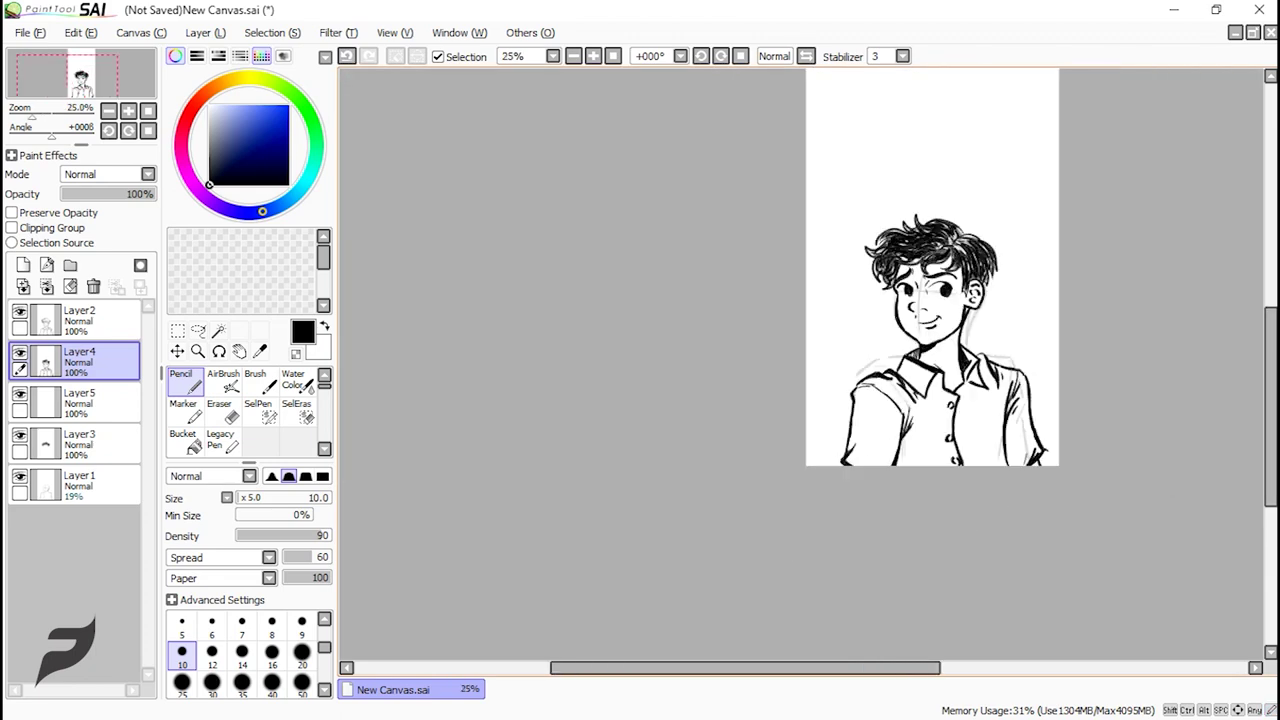
# - Hide the faint construction sketch layer to check the line art, and show it again
pyautogui.scroll(2, 992, 467)
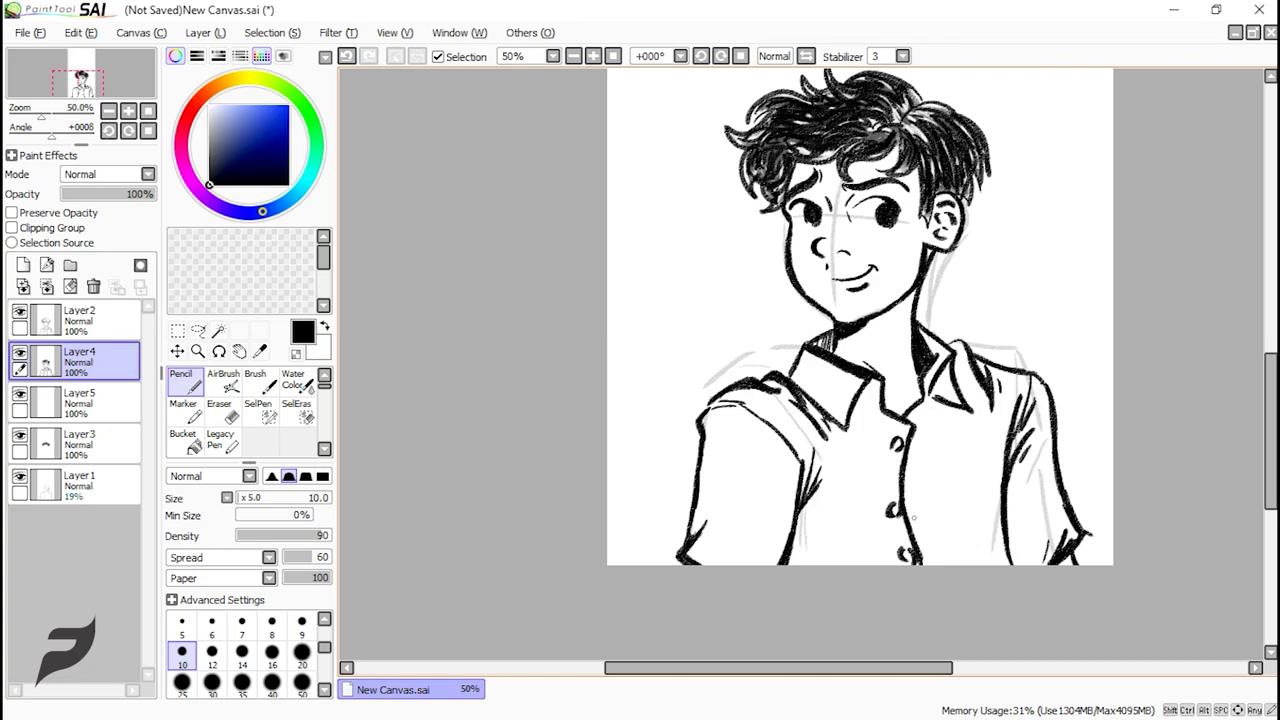
pyautogui.click(20, 477)
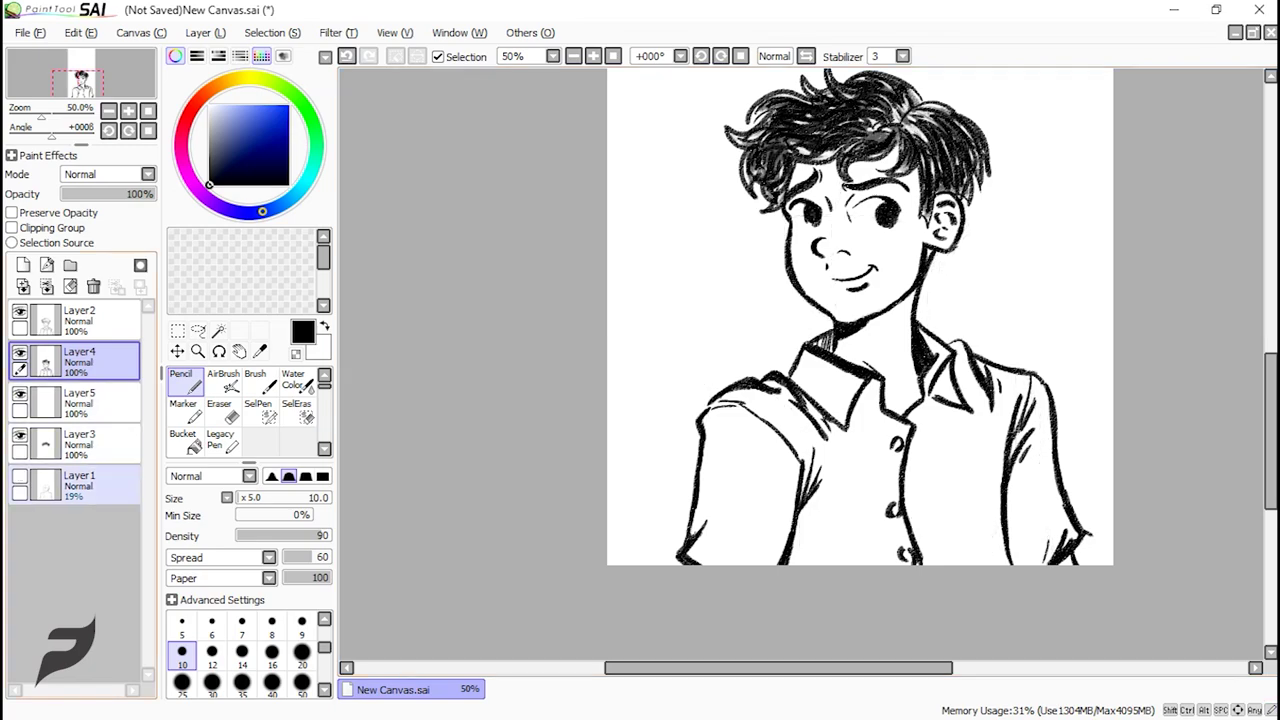
pyautogui.click(20, 477)
# - Add more line weight to the lower outer edge of the right sleeve
pyautogui.scroll(1, 945, 317)
pyautogui.scroll(-1, 884, 344)
pyautogui.moveTo(1098, 454); pyautogui.dragTo(1070, 364)
pyautogui.scroll(2, 1056, 362)
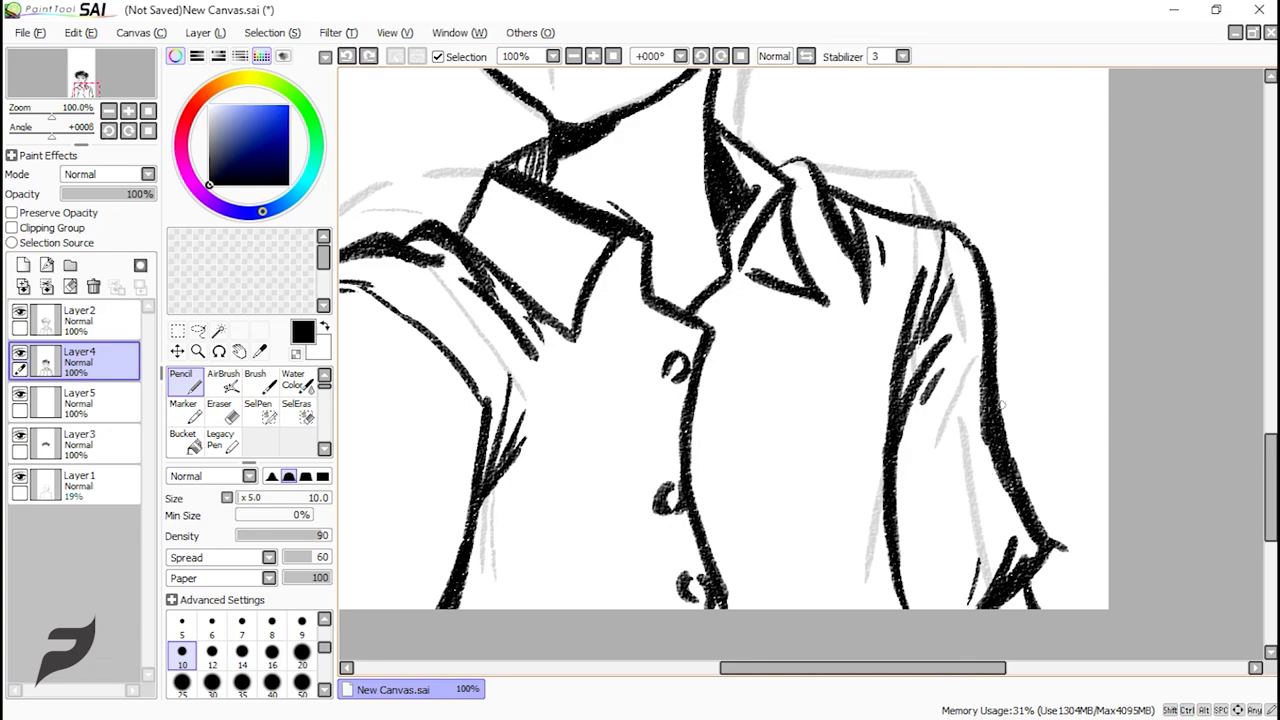
pyautogui.scroll(3, 985, 405)
pyautogui.scroll(2, 670, 360)
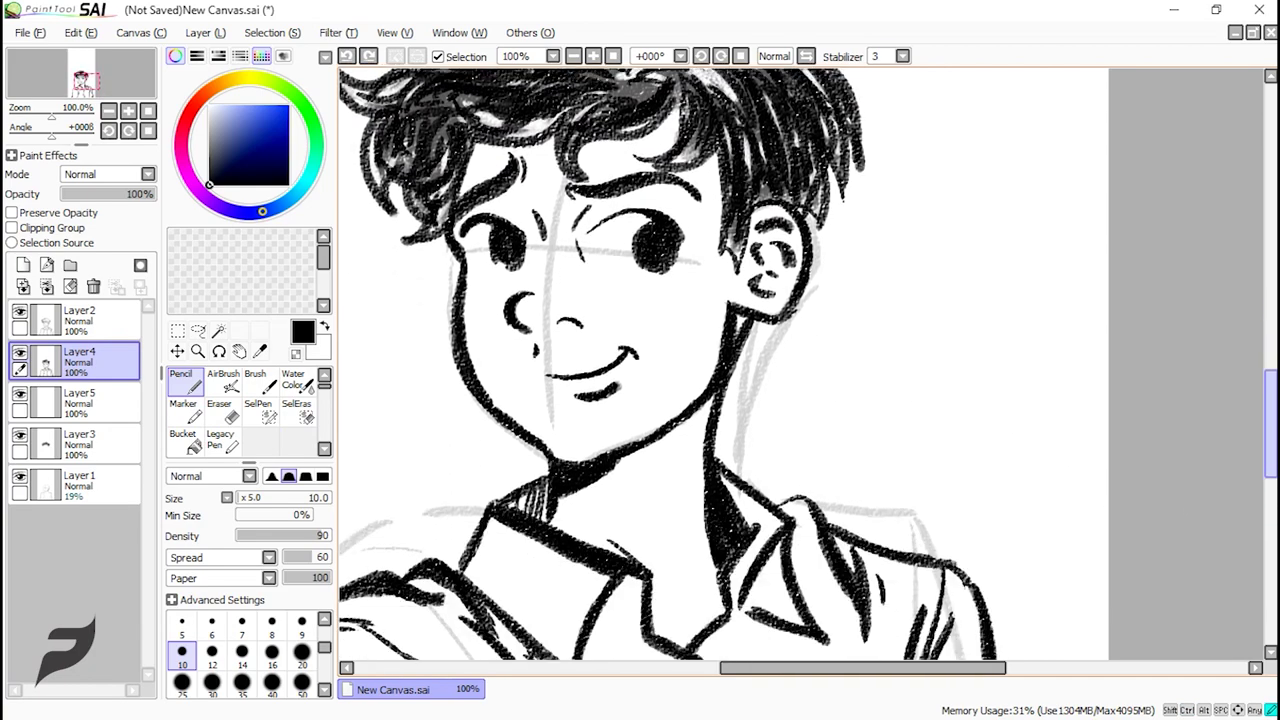
pyautogui.scroll(-3, 720, 360)
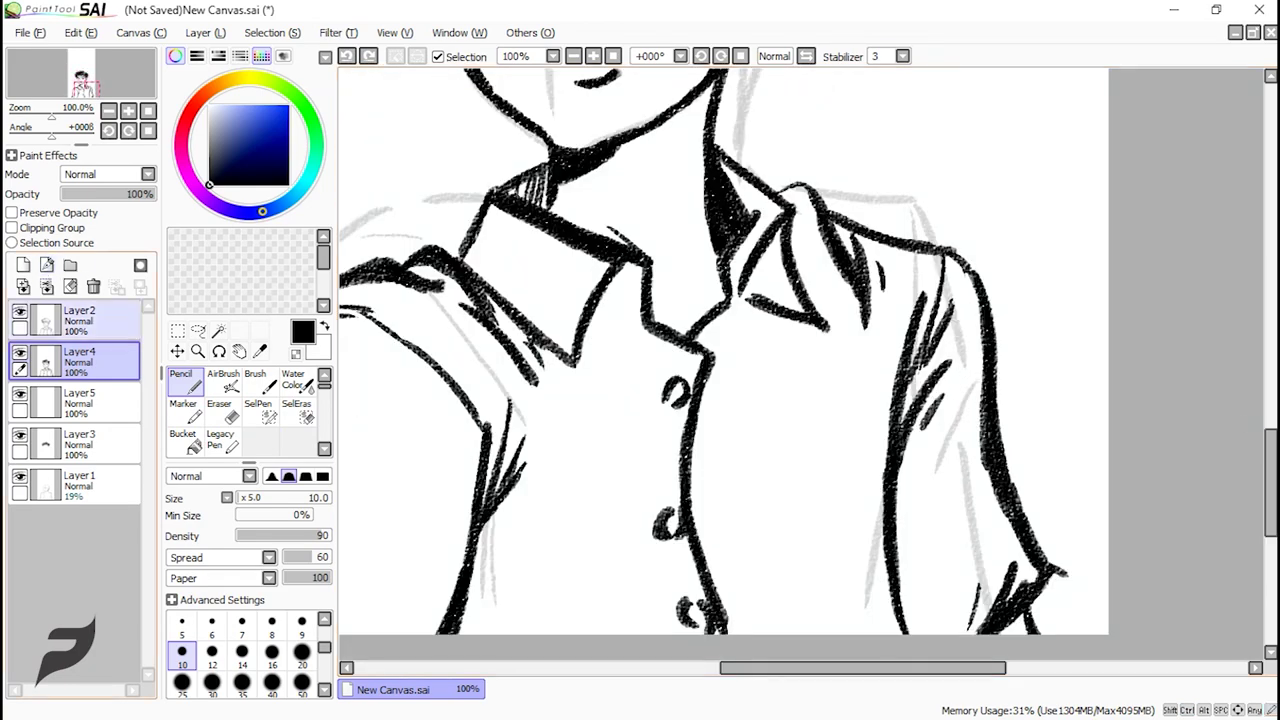
# - Add a new empty layer directly above the black line layer
pyautogui.click(23, 264)
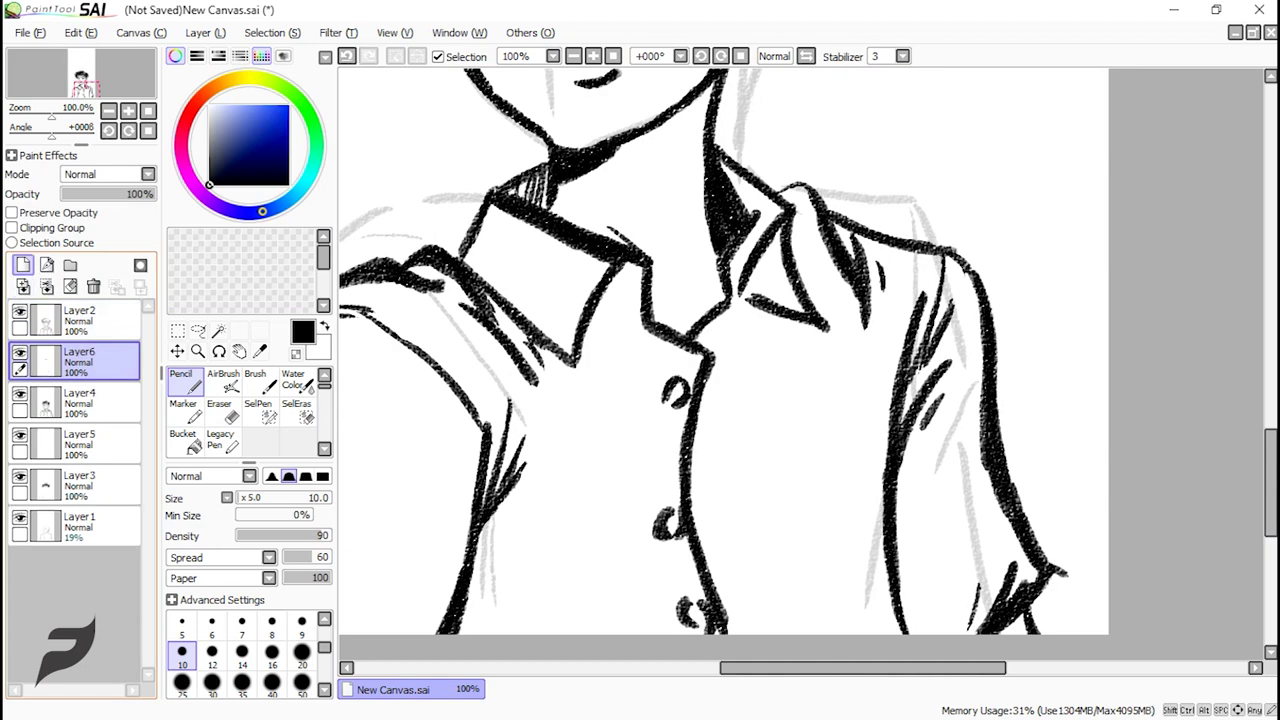
pyautogui.hscroll(-3, 727, 425)
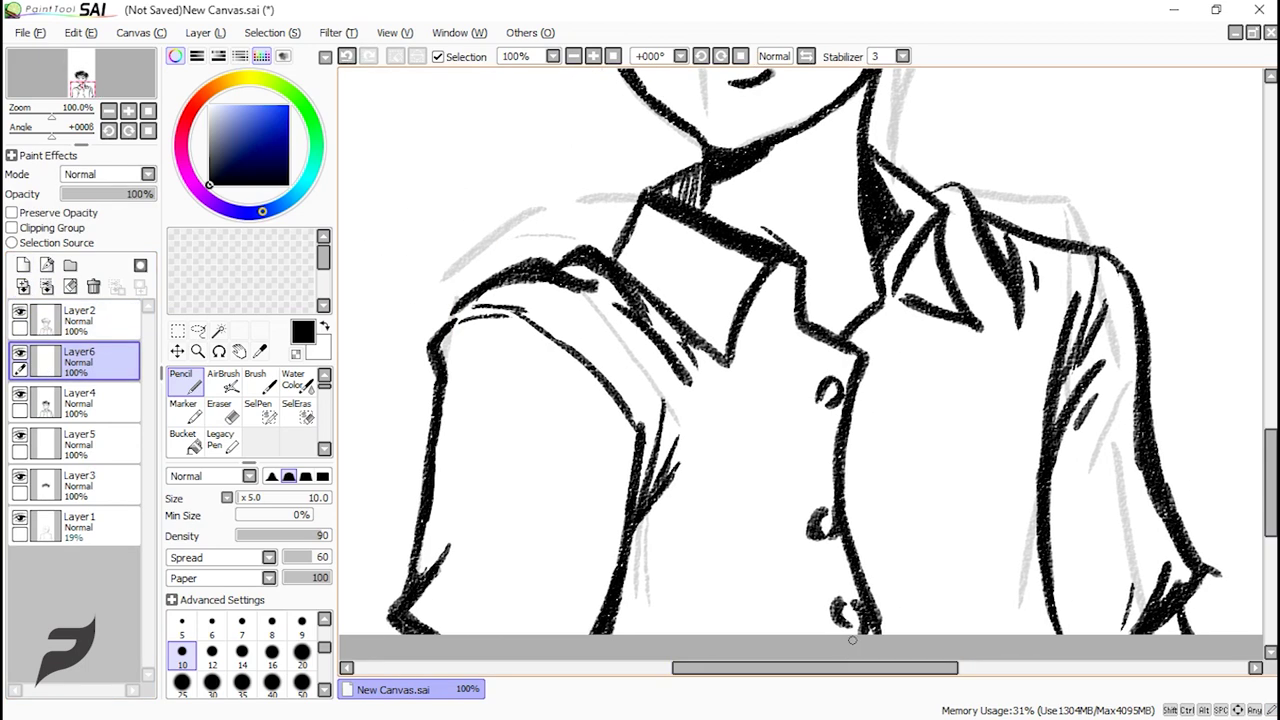
pyautogui.hscroll(3, 800, 350)
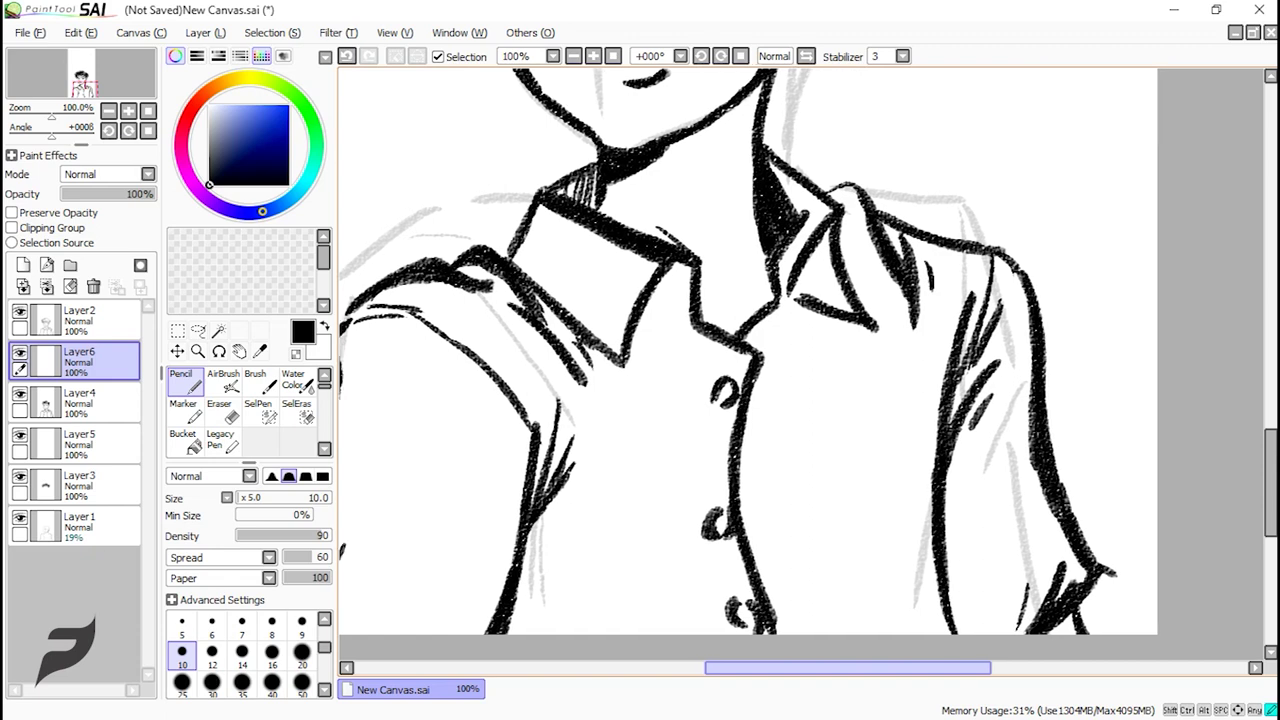
pyautogui.scroll(8, 1258, 390)
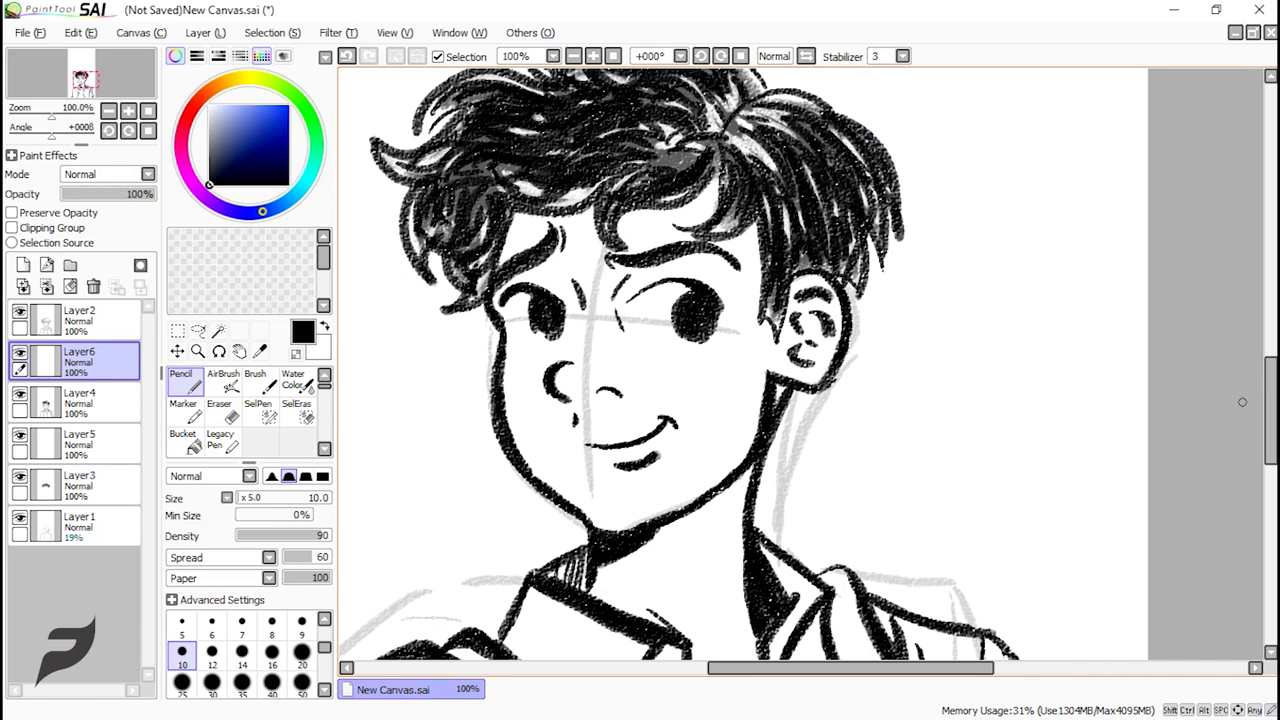
pyautogui.scroll(-8, 1240, 403)
pyautogui.hscroll(-2, 757, 470)
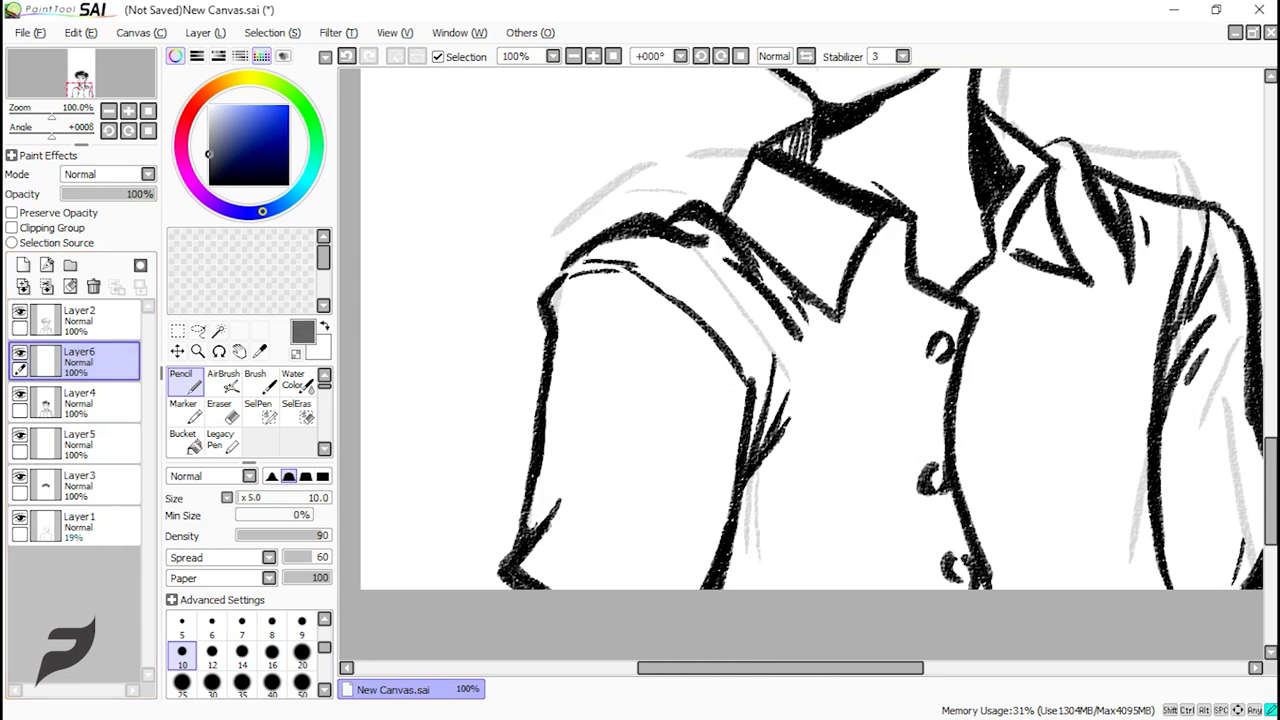
pyautogui.click(302, 683)
pyautogui.moveTo(605, 340); pyautogui.dragTo(540, 545)
pyautogui.hotkey('ctrl', 'z')
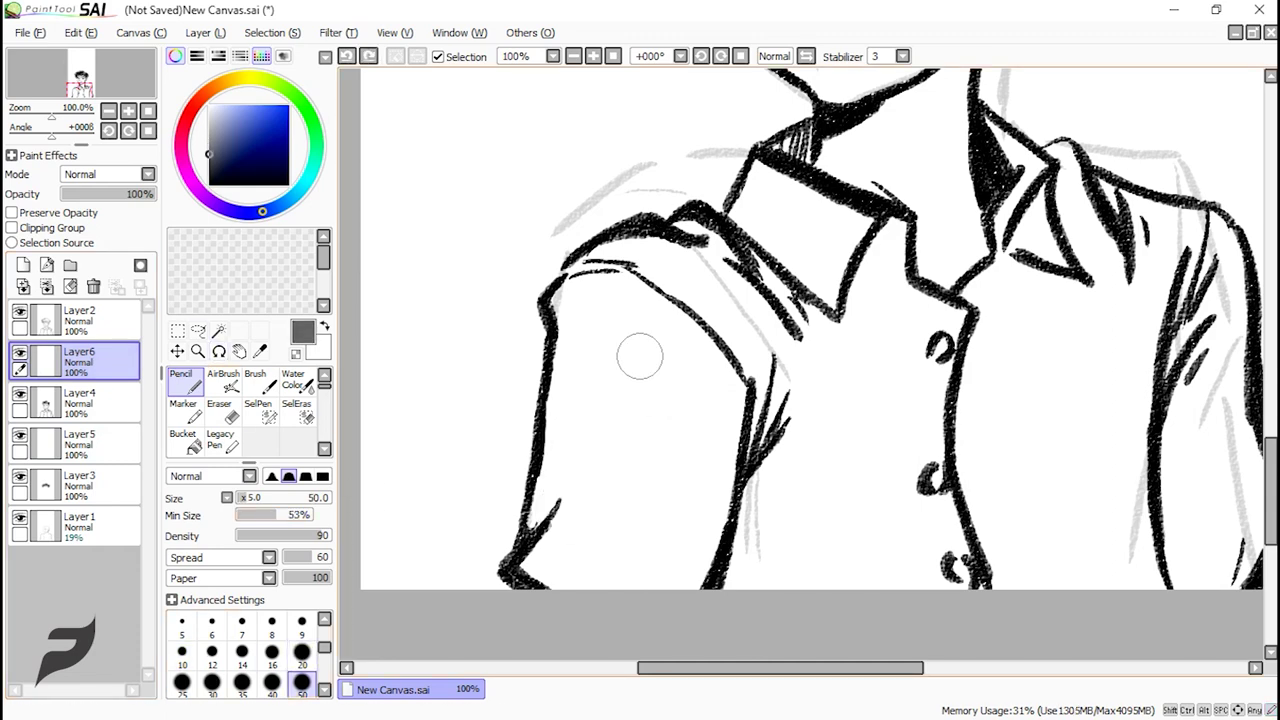
# - Move the new layer below the black line art layers and fill the left sleeve and shirt front in dark gray with a size 100 pencil
pyautogui.scroll(-1, 250, 660)
pyautogui.click(271, 683)
pyautogui.moveTo(625, 390)
pyautogui.mouseDown()
pyautogui.moveTo(643, 486)
pyautogui.moveTo(571, 543)
pyautogui.mouseUp()
pyautogui.hotkey('ctrl', 'z')
pyautogui.moveTo(79, 361); pyautogui.dragTo(79, 444)
pyautogui.moveTo(650, 372); pyautogui.dragTo(570, 550)
pyautogui.hotkey('ctrl', 'z')
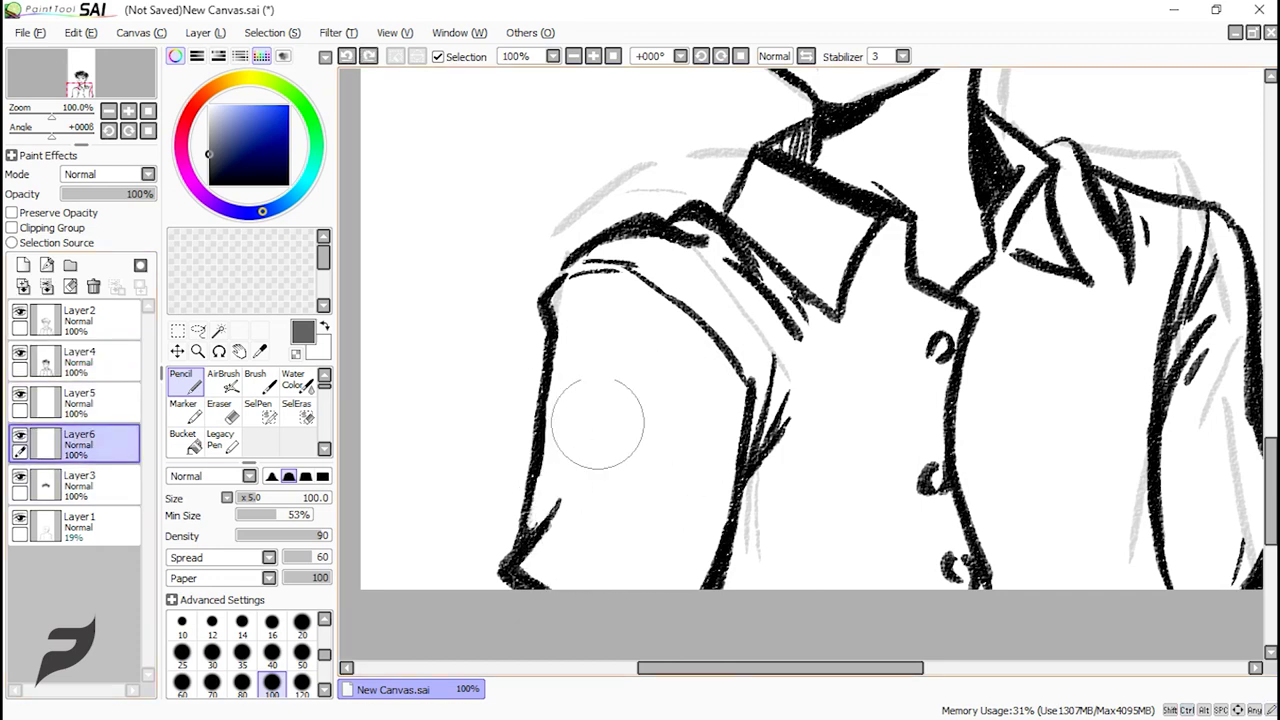
pyautogui.moveTo(597, 423)
pyautogui.mouseDown()
pyautogui.moveTo(715, 425)
pyautogui.moveTo(590, 440)
pyautogui.moveTo(650, 487)
pyautogui.moveTo(554, 547)
pyautogui.moveTo(644, 367)
pyautogui.moveTo(776, 397)
pyautogui.moveTo(804, 328)
pyautogui.moveTo(869, 342)
pyautogui.moveTo(877, 508)
pyautogui.moveTo(812, 223)
pyautogui.moveTo(782, 203)
pyautogui.mouseUp()
# - Try filling the right half of the shirt in dark gray and touching up the fill's edges with a size 50 pencil
pyautogui.moveTo(838, 668); pyautogui.dragTo(912, 668)
pyautogui.moveTo(910, 357)
pyautogui.mouseDown()
pyautogui.moveTo(800, 591)
pyautogui.moveTo(980, 320)
pyautogui.moveTo(1094, 537)
pyautogui.moveTo(755, 410)
pyautogui.moveTo(815, 165)
pyautogui.moveTo(866, 205)
pyautogui.mouseUp()
pyautogui.click(302, 652)
pyautogui.hotkey('ctrl', 'z')
pyautogui.moveTo(953, 221); pyautogui.dragTo(985, 255)
pyautogui.moveTo(779, 151); pyautogui.dragTo(783, 163)
pyautogui.moveTo(862, 668); pyautogui.dragTo(800, 668)
# - Undo the gray fill strokes on the right half of the shirt and along the left half's edges
pyautogui.hotkey('ctrl', 'z')
pyautogui.hotkey('ctrl', 'z')
pyautogui.hotkey('ctrl', 'z')
pyautogui.hotkey('ctrl', 'z')
pyautogui.hotkey('ctrl', 'z')
pyautogui.hotkey('ctrl', 'z')
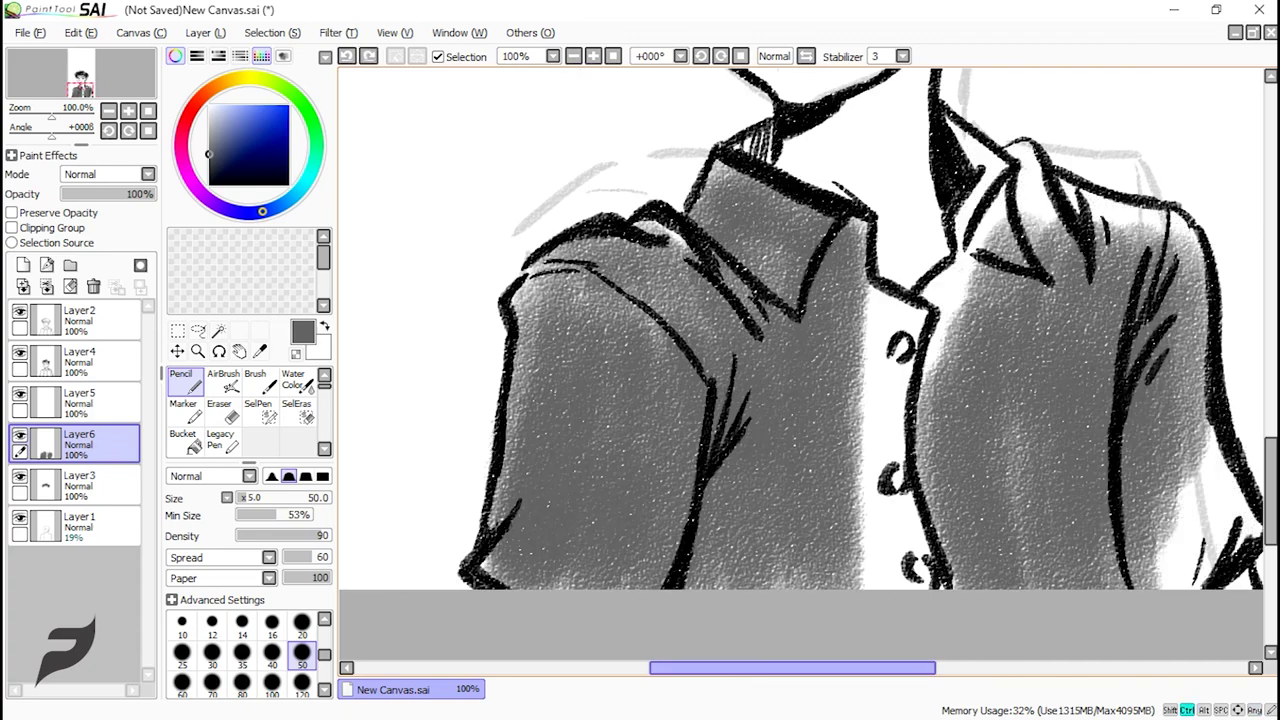
pyautogui.hotkey('ctrl', 'z')
pyautogui.hotkey('ctrl', 'z')
pyautogui.hotkey('ctrl', 'z')
pyautogui.hotkey('ctrl', 'z')
pyautogui.hotkey('ctrl', 'z')
pyautogui.hotkey('ctrl', 'z')
pyautogui.hotkey('ctrl', 'z')
pyautogui.hotkey('ctrl', 'z')
pyautogui.hotkey('ctrl', 'z')
# - Fill the button placket, right shirt front, right collar and right sleeve in dark gray with the size 50 pencil
pyautogui.moveTo(580, 270)
pyautogui.mouseDown()
pyautogui.moveTo(530, 400)
pyautogui.moveTo(575, 310)
pyautogui.moveTo(608, 508)
pyautogui.moveTo(580, 591)
pyautogui.moveTo(530, 450)
pyautogui.moveTo(643, 393)
pyautogui.moveTo(594, 314)
pyautogui.moveTo(750, 400)
pyautogui.moveTo(760, 480)
pyautogui.moveTo(735, 200)
pyautogui.moveTo(780, 330)
pyautogui.moveTo(845, 240)
pyautogui.moveTo(845, 530)
pyautogui.moveTo(921, 521)
pyautogui.mouseUp()
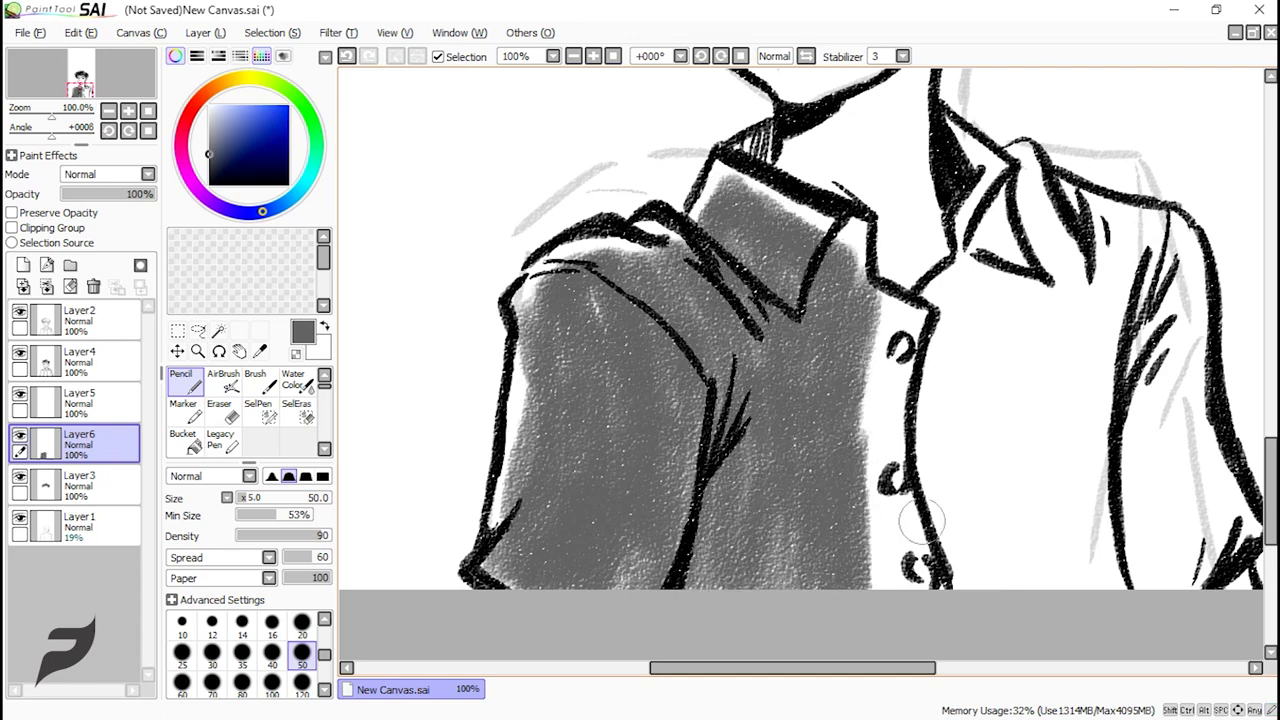
pyautogui.moveTo(1015, 390)
pyautogui.mouseDown()
pyautogui.moveTo(1090, 560)
pyautogui.moveTo(1000, 300)
pyautogui.moveTo(940, 505)
pyautogui.moveTo(958, 565)
pyautogui.mouseUp()
pyautogui.moveTo(985, 280); pyautogui.dragTo(945, 395)
pyautogui.moveTo(891, 667); pyautogui.dragTo(938, 667)
pyautogui.moveTo(1012, 300)
pyautogui.mouseDown()
pyautogui.moveTo(1000, 570)
pyautogui.moveTo(1091, 532)
pyautogui.mouseUp()
pyautogui.moveTo(1030, 410)
pyautogui.mouseDown()
pyautogui.moveTo(1018, 247)
pyautogui.moveTo(975, 310)
pyautogui.moveTo(900, 250)
pyautogui.moveTo(820, 290)
pyautogui.moveTo(883, 214)
pyautogui.moveTo(770, 330)
pyautogui.moveTo(720, 470)
pyautogui.moveTo(735, 570)
pyautogui.moveTo(689, 305)
pyautogui.mouseUp()
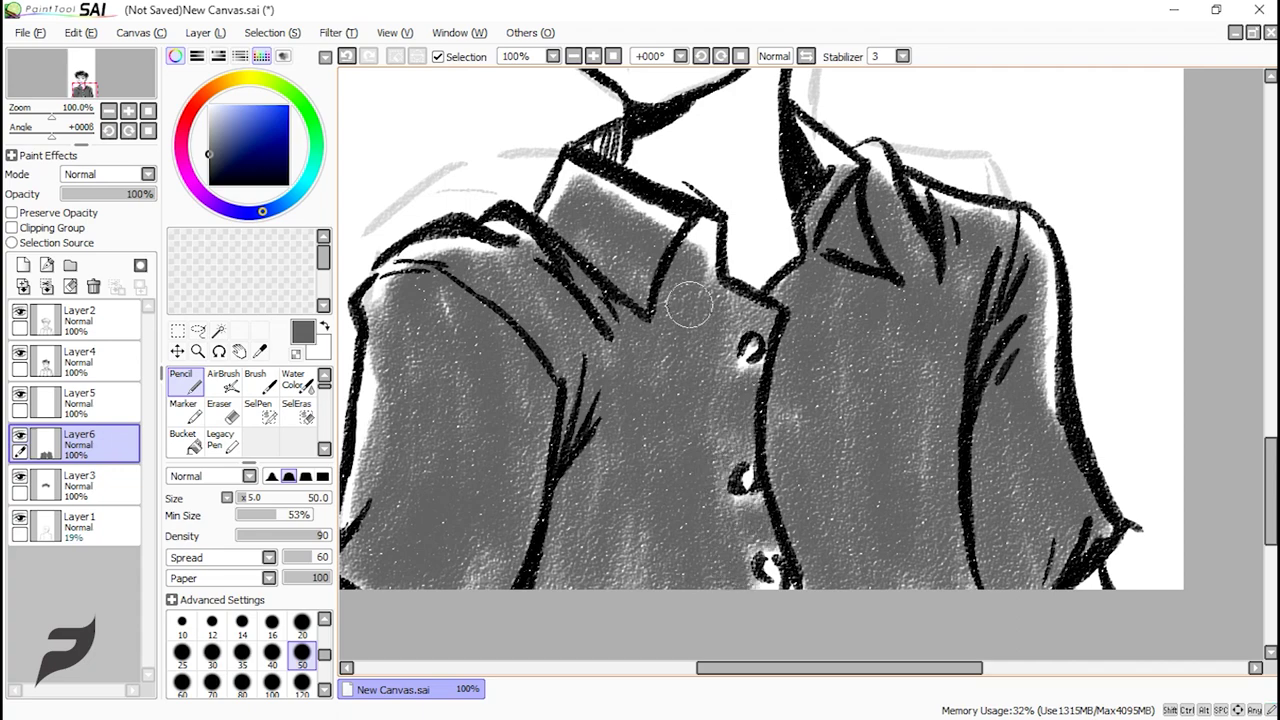
# - Add a new layer directly above the gray shirt fill and set the pencil to black at size 10
pyautogui.scroll(-3, 790, 500)
pyautogui.scroll(3, 795, 500)
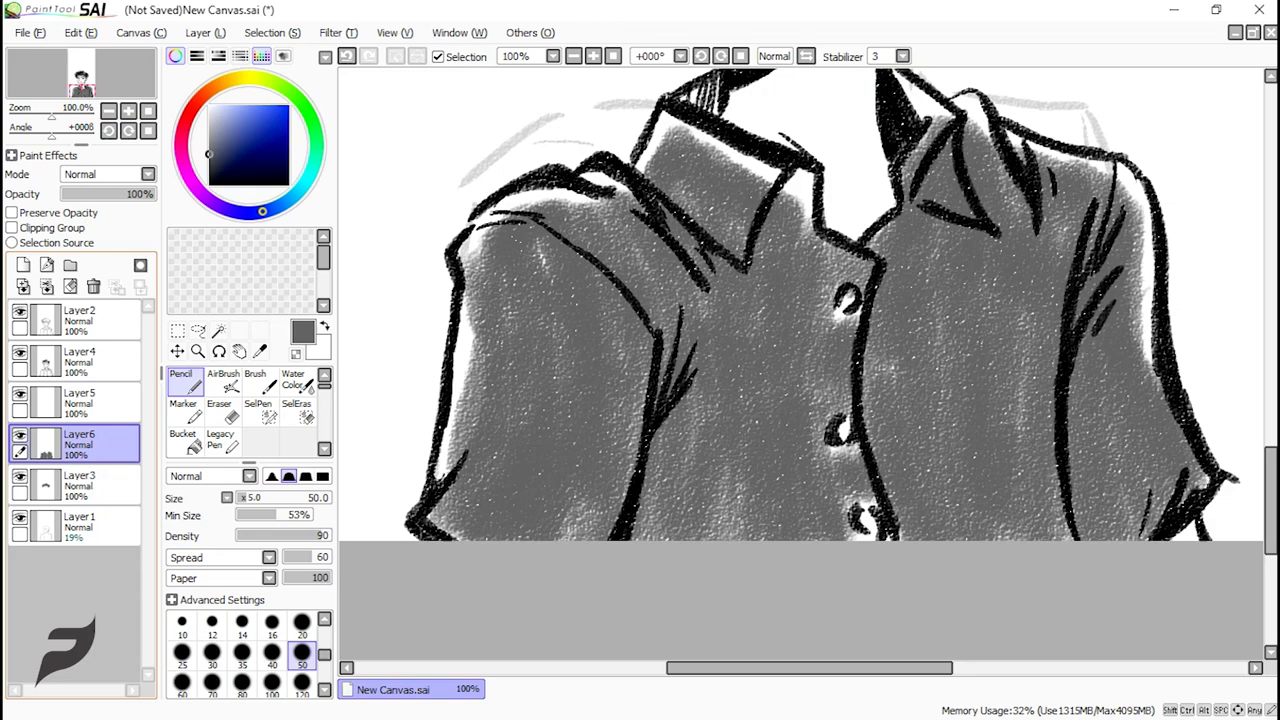
pyautogui.scroll(-2, 625, 555)
pyautogui.click(23, 265)
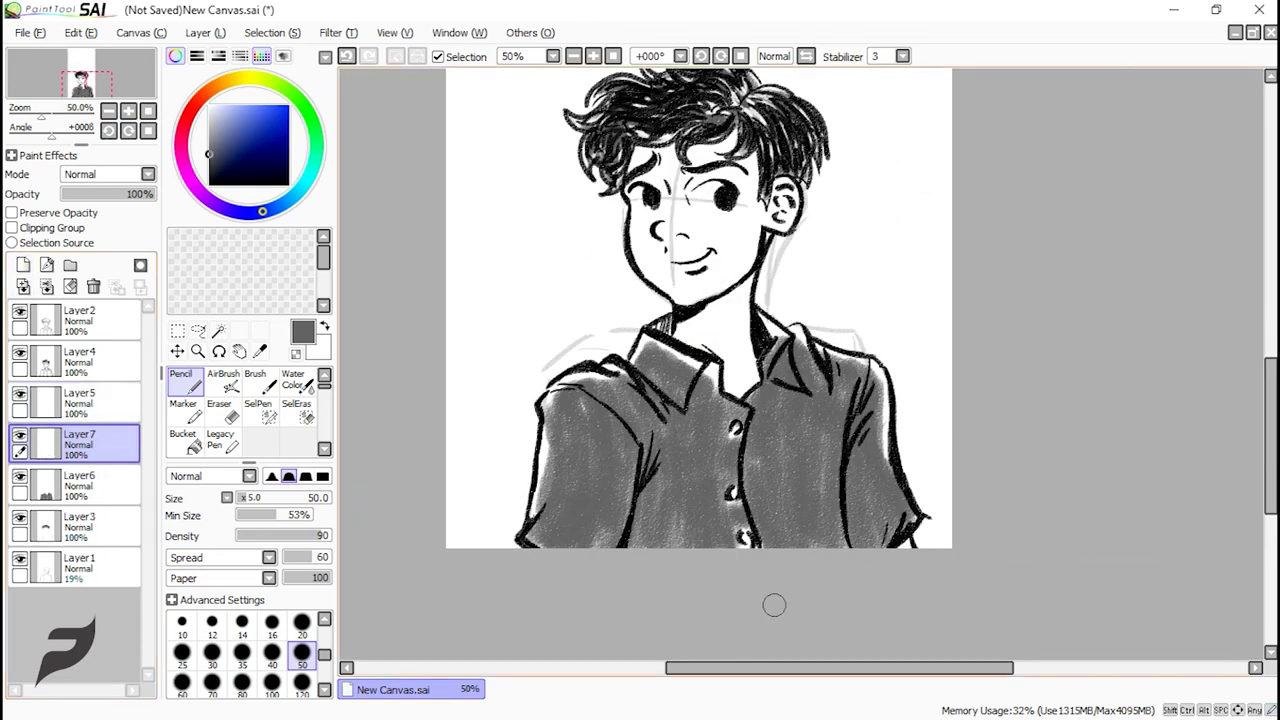
pyautogui.scroll(2, 667, 544)
pyautogui.click(182, 626)
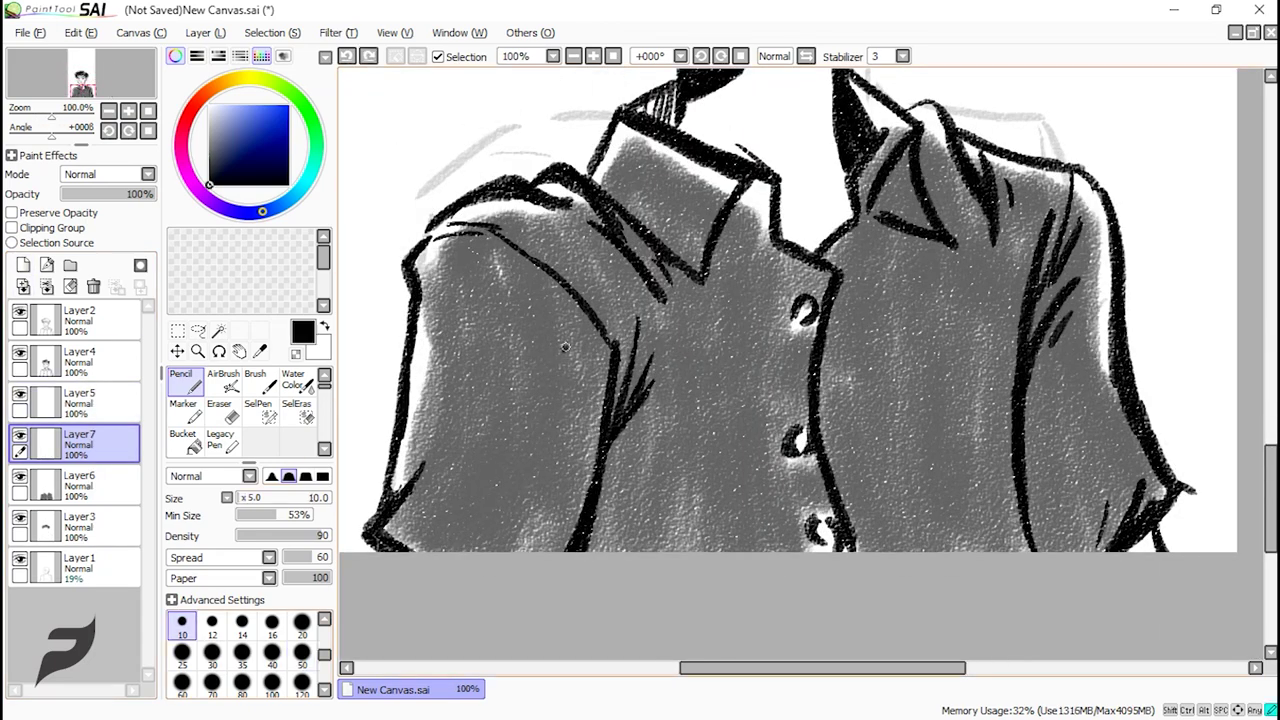
pyautogui.hotkey('ctrl', 'z')
# - Draw long black vertical stripes down the left sleeve and the left shirt front, following the folds
pyautogui.moveTo(520, 257); pyautogui.dragTo(467, 550)
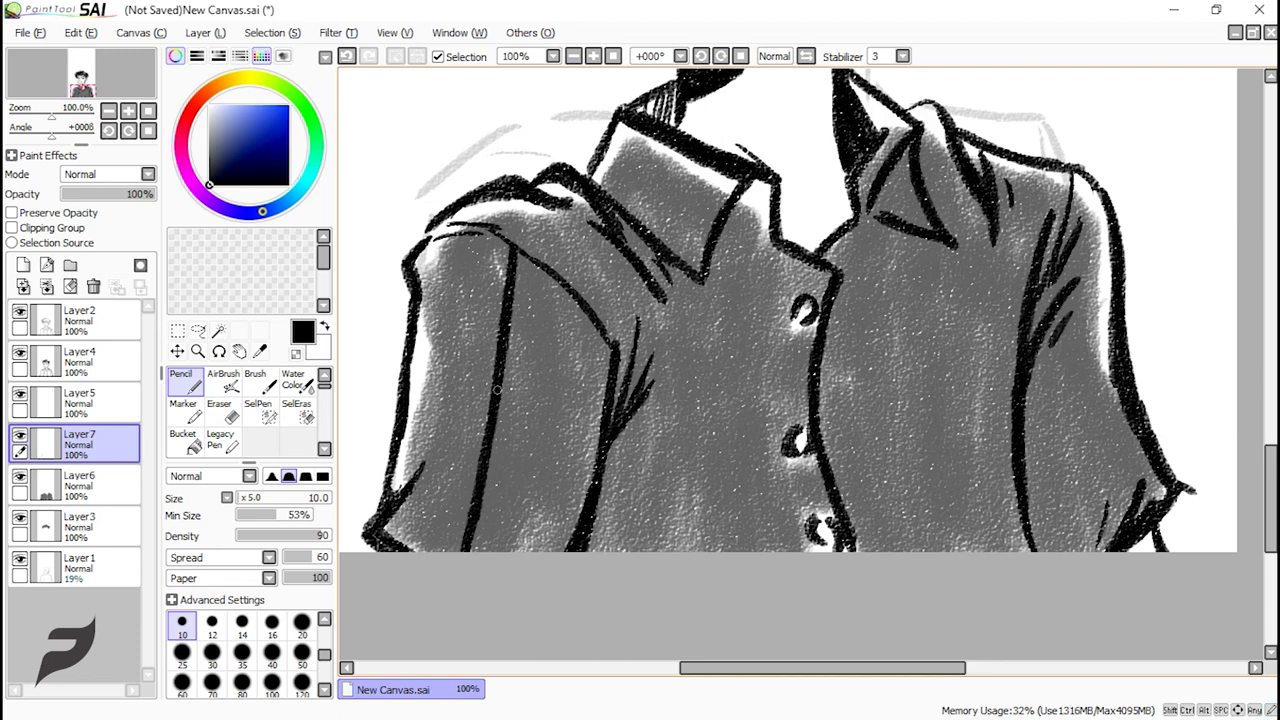
pyautogui.moveTo(590, 334); pyautogui.dragTo(560, 550)
pyautogui.moveTo(446, 232); pyautogui.dragTo(408, 482)
pyautogui.moveTo(562, 190); pyautogui.dragTo(654, 330)
pyautogui.moveTo(652, 328); pyautogui.dragTo(678, 550)
pyautogui.hotkey('ctrl', 'z')
pyautogui.moveTo(728, 224)
pyautogui.mouseDown()
pyautogui.moveTo(738, 380)
pyautogui.moveTo(764, 392)
pyautogui.mouseUp()
pyautogui.moveTo(757, 402); pyautogui.dragTo(755, 540)
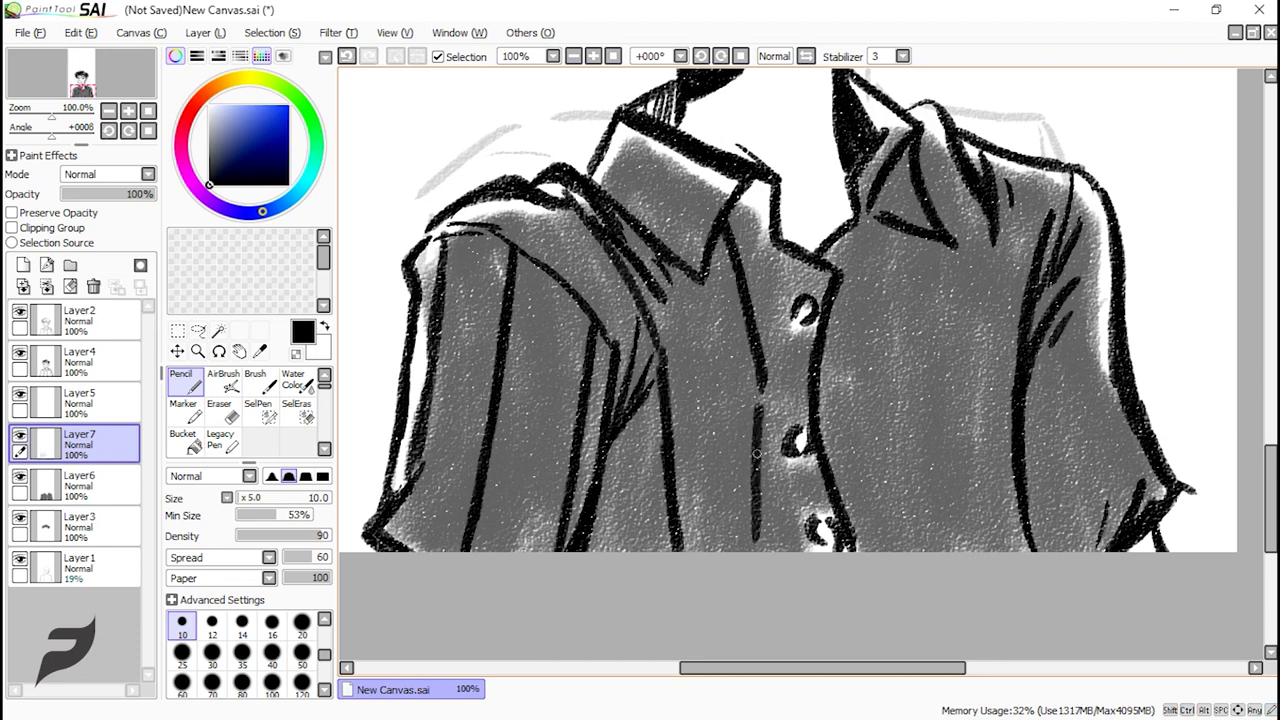
# - Draw black vertical stripes down the right shirt front and a slanted one along the right sleeve
pyautogui.moveTo(856, 220); pyautogui.dragTo(884, 550)
pyautogui.moveTo(936, 238); pyautogui.dragTo(944, 368)
pyautogui.hotkey('ctrl', 'z')
pyautogui.moveTo(926, 158)
pyautogui.mouseDown()
pyautogui.moveTo(954, 240)
pyautogui.moveTo(982, 430)
pyautogui.mouseUp()
pyautogui.moveTo(968, 258); pyautogui.dragTo(983, 437)
pyautogui.moveTo(984, 460); pyautogui.dragTo(988, 550)
pyautogui.moveTo(988, 468); pyautogui.dragTo(1001, 550)
pyautogui.hotkey('ctrl', 'z')
pyautogui.moveTo(1022, 156)
pyautogui.mouseDown()
pyautogui.moveTo(1034, 284)
pyautogui.moveTo(1142, 448)
pyautogui.mouseUp()
pyautogui.hotkey('ctrl', 'z')
pyautogui.moveTo(1026, 388); pyautogui.dragTo(1108, 544)
# - Set the pencil to white at size 5 and add a new layer directly above the black stripes
pyautogui.scroll(-2, 790, 405)
pyautogui.scroll(3, 636, 440)
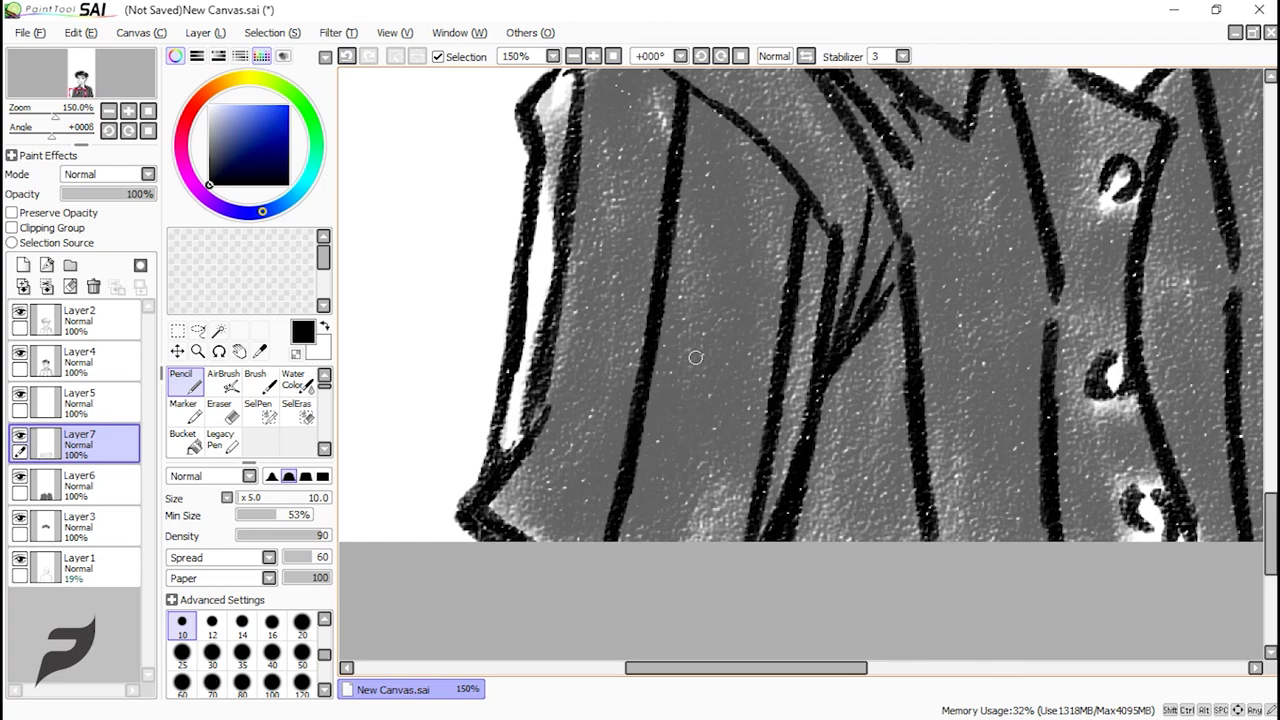
pyautogui.click(324, 619)
pyautogui.click(182, 626)
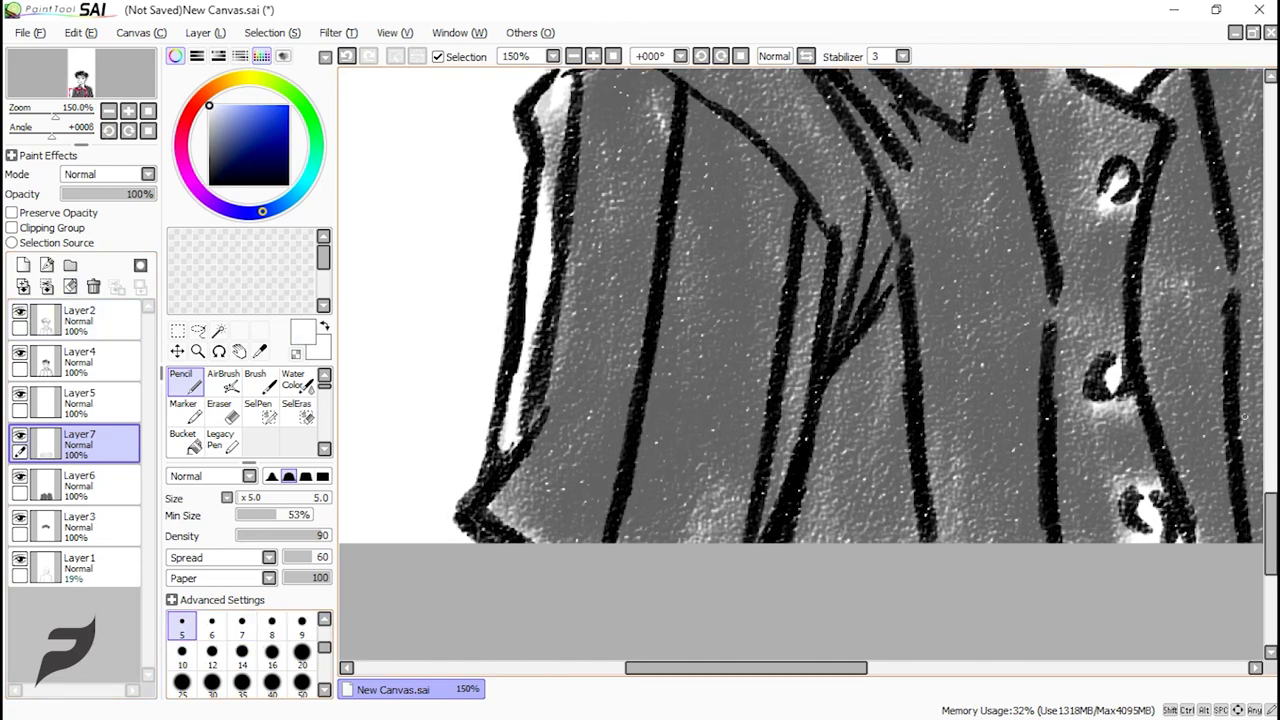
pyautogui.scroll(-2, 800, 365)
pyautogui.scroll(2, 800, 365)
pyautogui.click(20, 477)
pyautogui.click(20, 478)
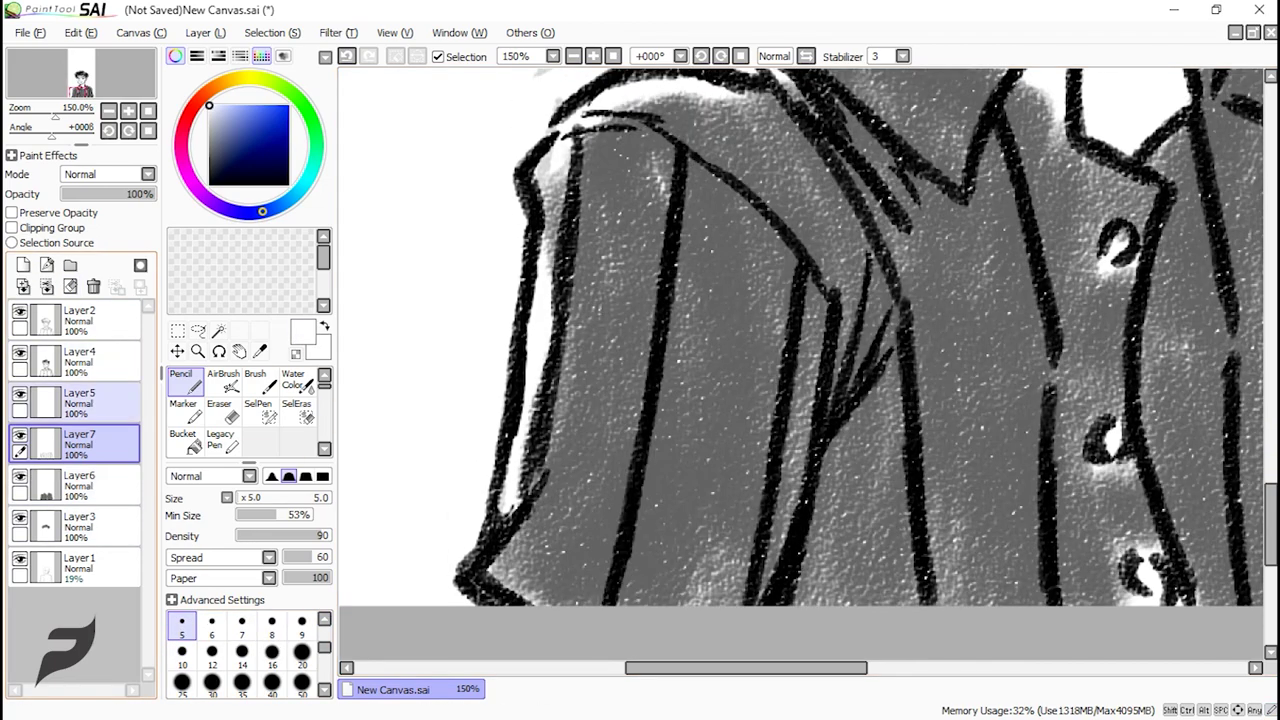
pyautogui.click(23, 264)
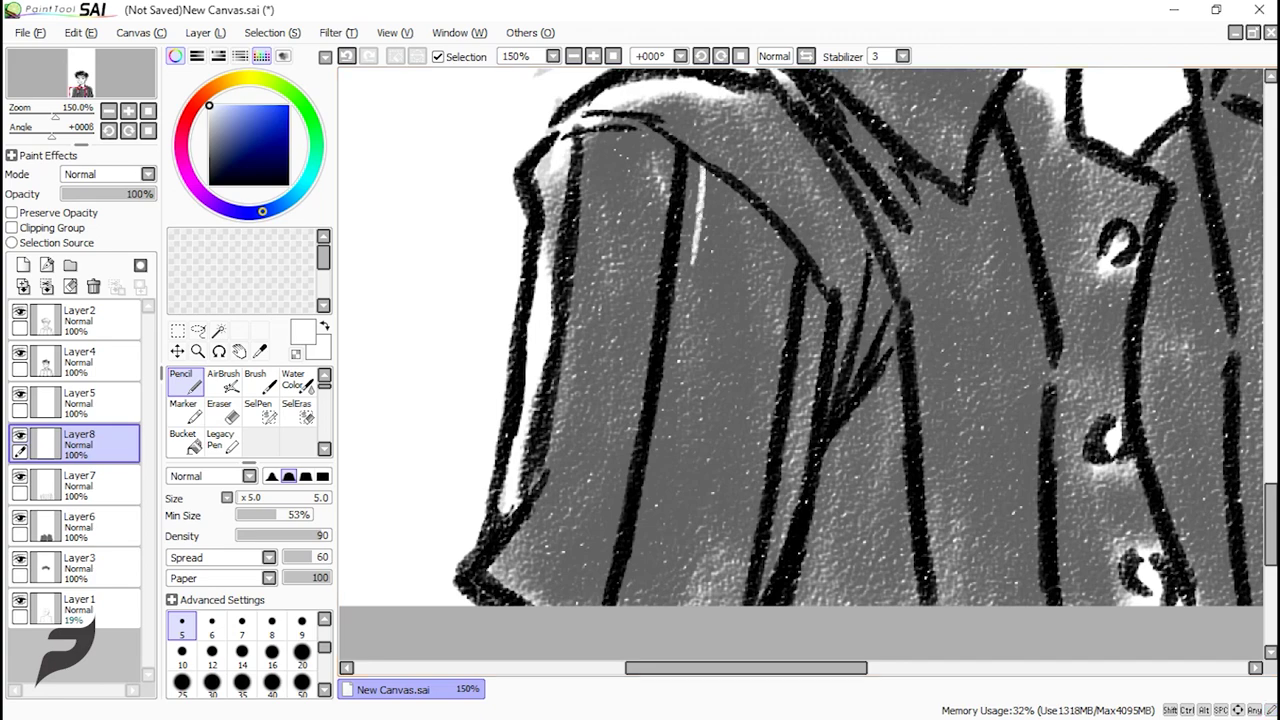
# - Draw thin white lines alongside the black stripes on the left sleeve and the left shirt front
pyautogui.scroll(-2, 800, 340)
pyautogui.moveTo(681, 229); pyautogui.dragTo(655, 403)
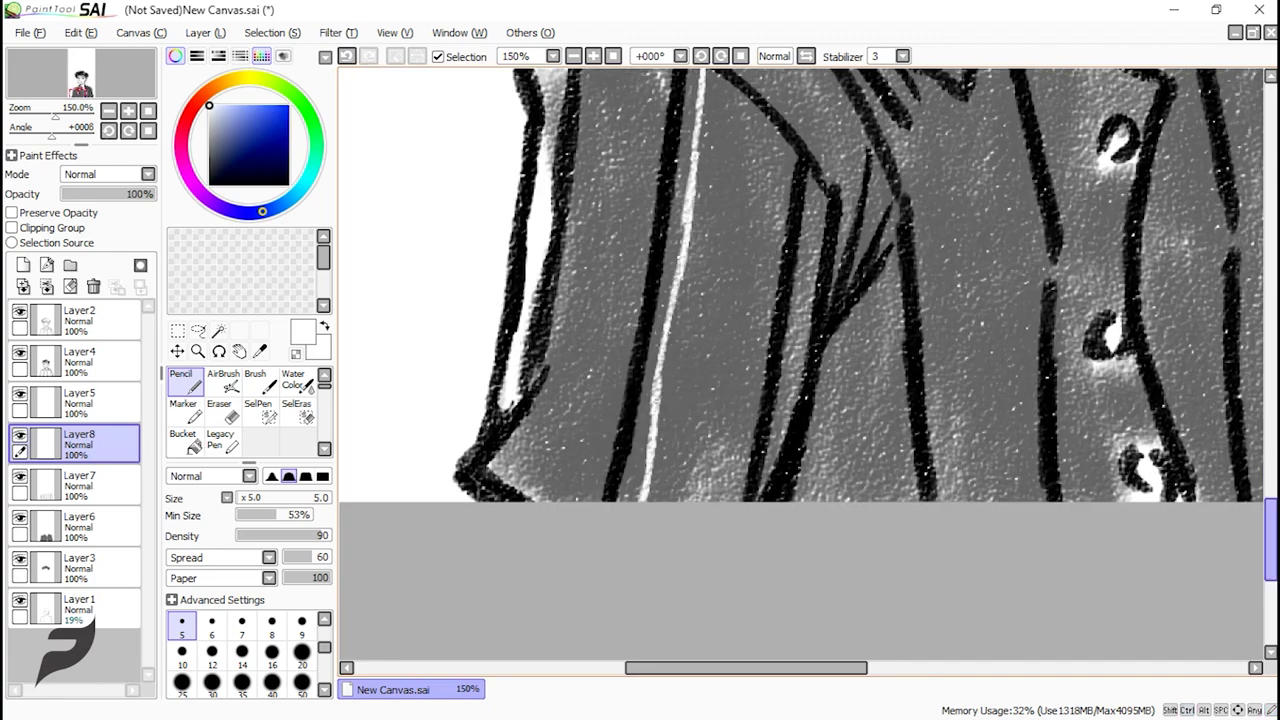
pyautogui.scroll(2, 800, 330)
pyautogui.moveTo(662, 126); pyautogui.dragTo(652, 182)
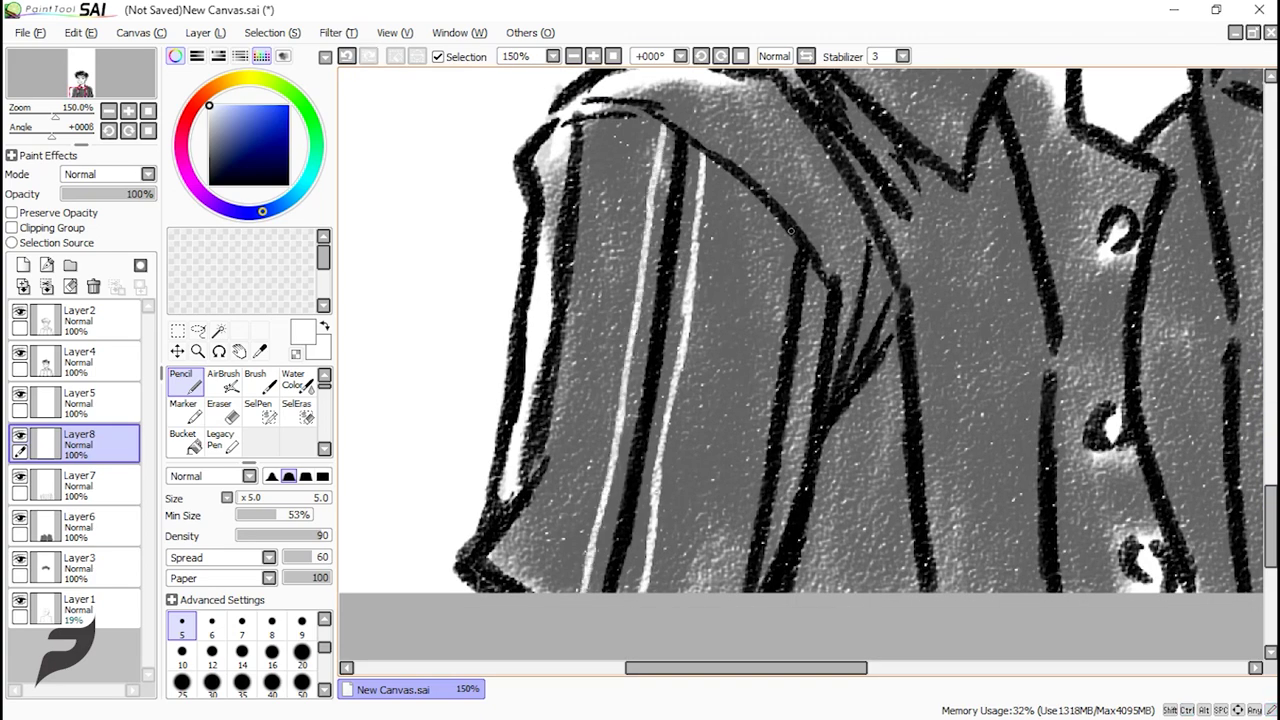
pyautogui.moveTo(791, 231); pyautogui.dragTo(732, 584)
pyautogui.moveTo(590, 118)
pyautogui.mouseDown()
pyautogui.moveTo(586, 254)
pyautogui.moveTo(517, 543)
pyautogui.mouseUp()
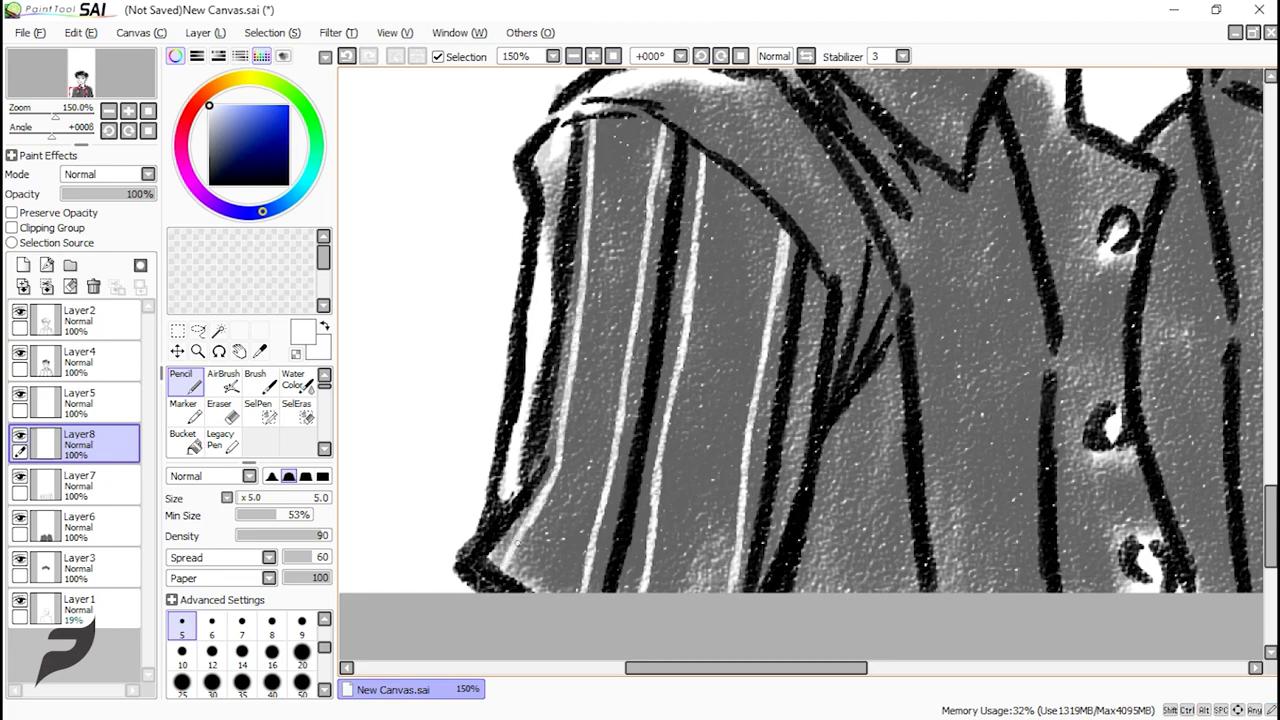
pyautogui.scroll(2, 560, 250)
pyautogui.hotkey('ctrl', 'z')
pyautogui.hotkey('ctrl', 'y')
pyautogui.scroll(-4, 470, 255)
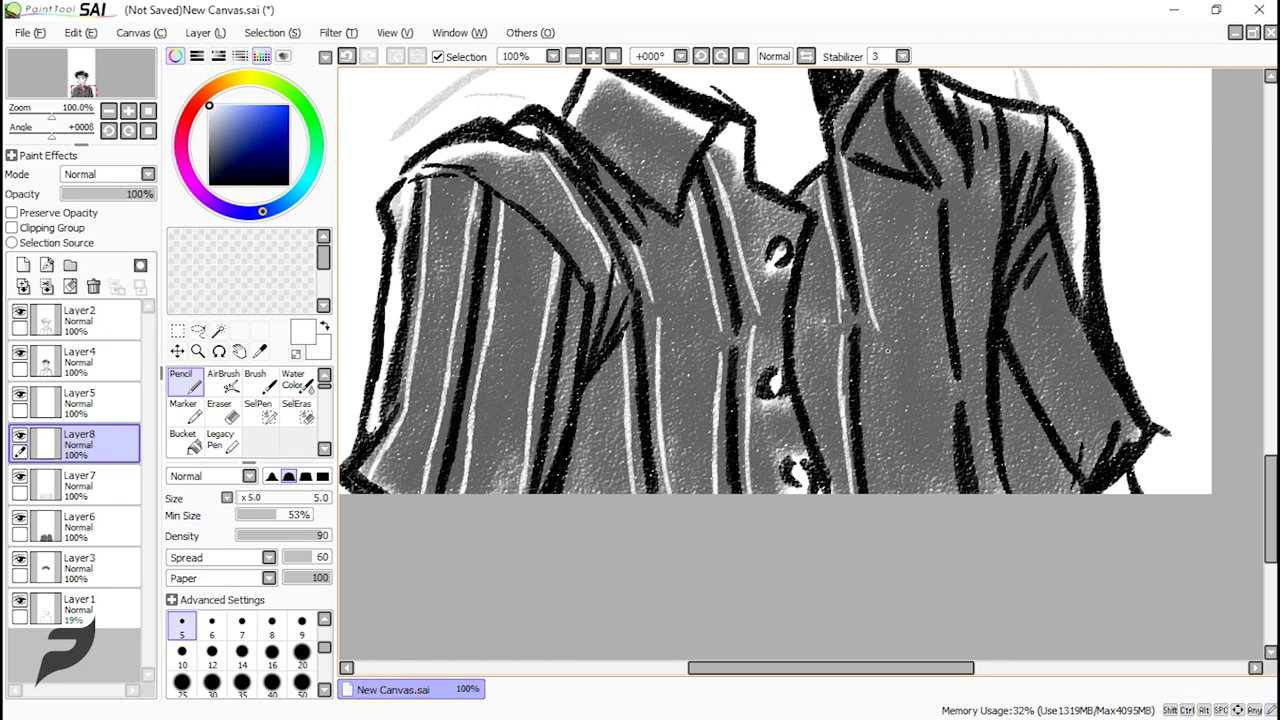
# - Add thin white lines beside the black stripes on the right shirt front and the right sleeve
pyautogui.hotkey('ctrl', 'z')
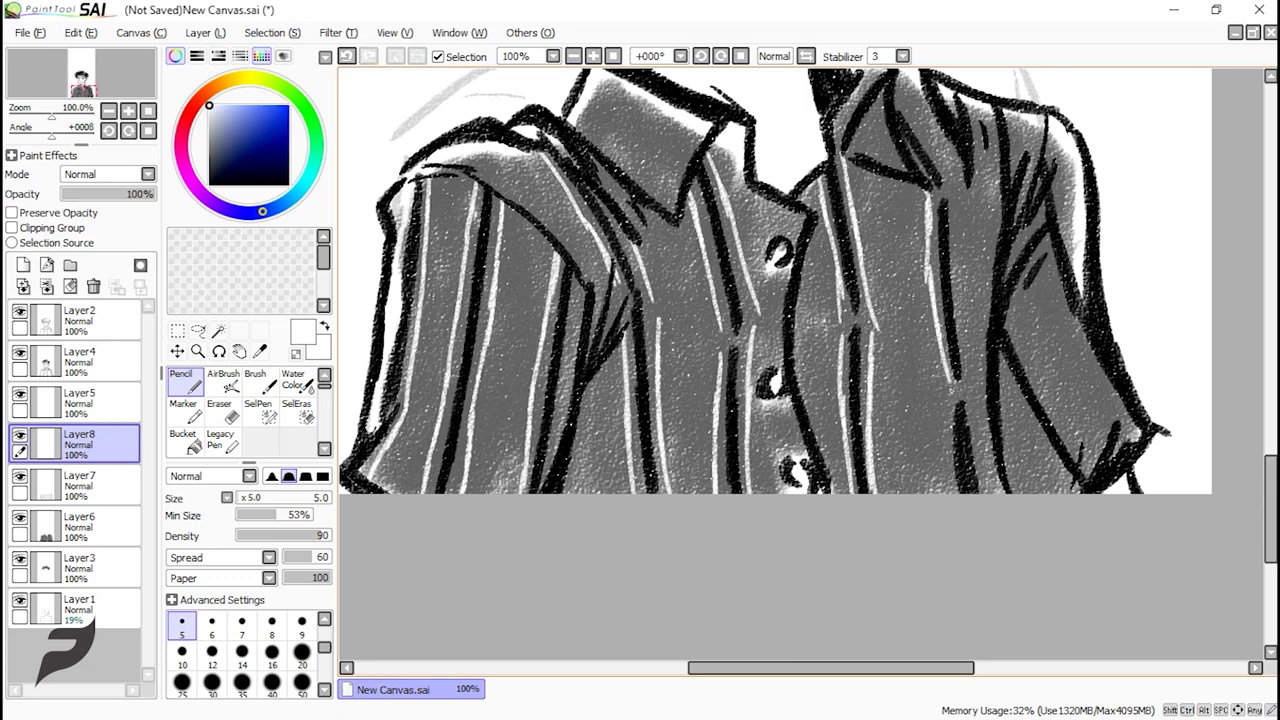
pyautogui.hotkey('ctrl', 'z')
pyautogui.moveTo(957, 217); pyautogui.dragTo(1002, 491)
pyautogui.hotkey('ctrl', 'z')
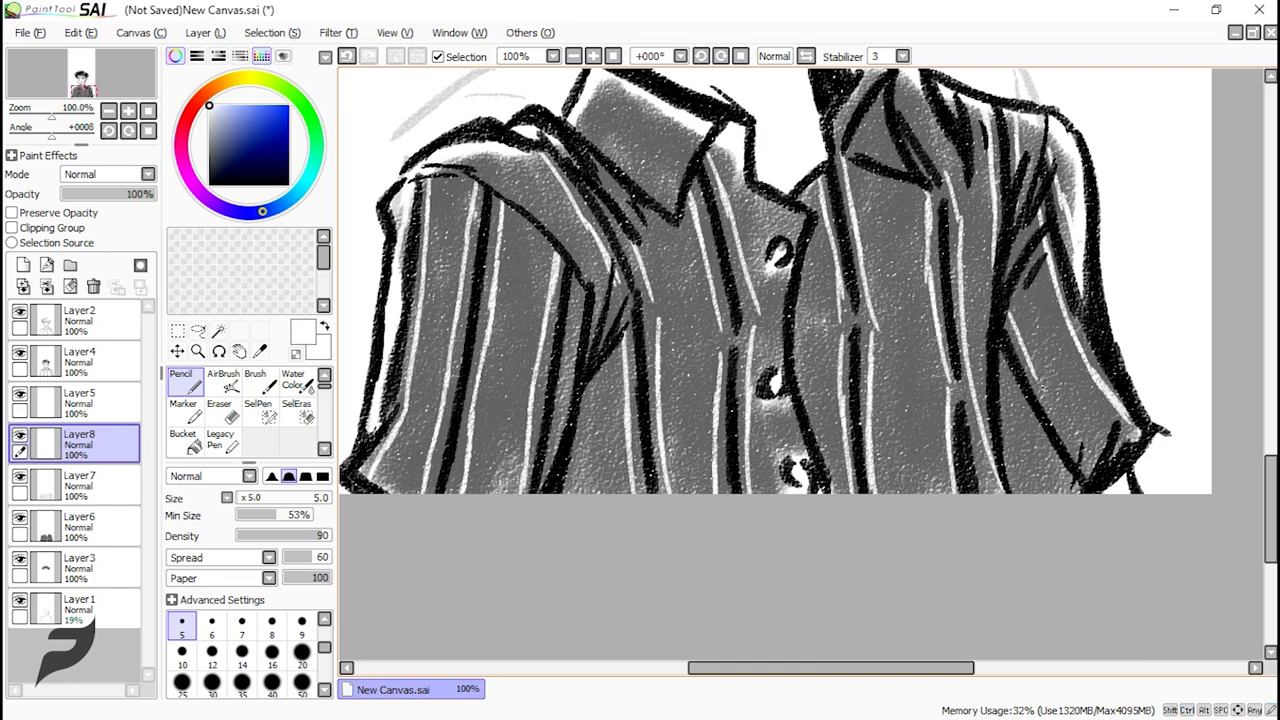
pyautogui.moveTo(1016, 390); pyautogui.dragTo(1072, 490)
# - Examine the whole striped shirt, toggling the gray fill layer and the faint sketch layer off and on
pyautogui.scroll(-3, 702, 452)
pyautogui.scroll(1, 708, 242)
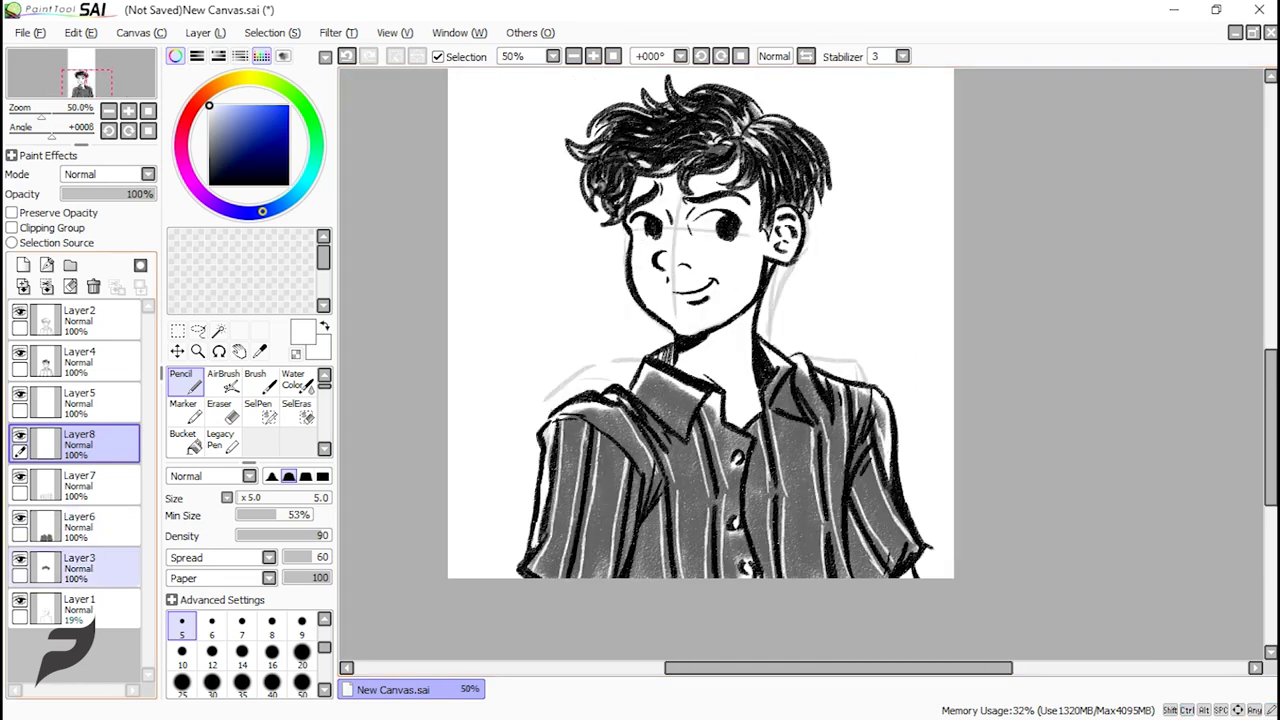
pyautogui.click(20, 518)
pyautogui.click(20, 518)
pyautogui.click(20, 600)
pyautogui.click(20, 600)
pyautogui.scroll(-2, 705, 470)
pyautogui.scroll(2, 736, 450)
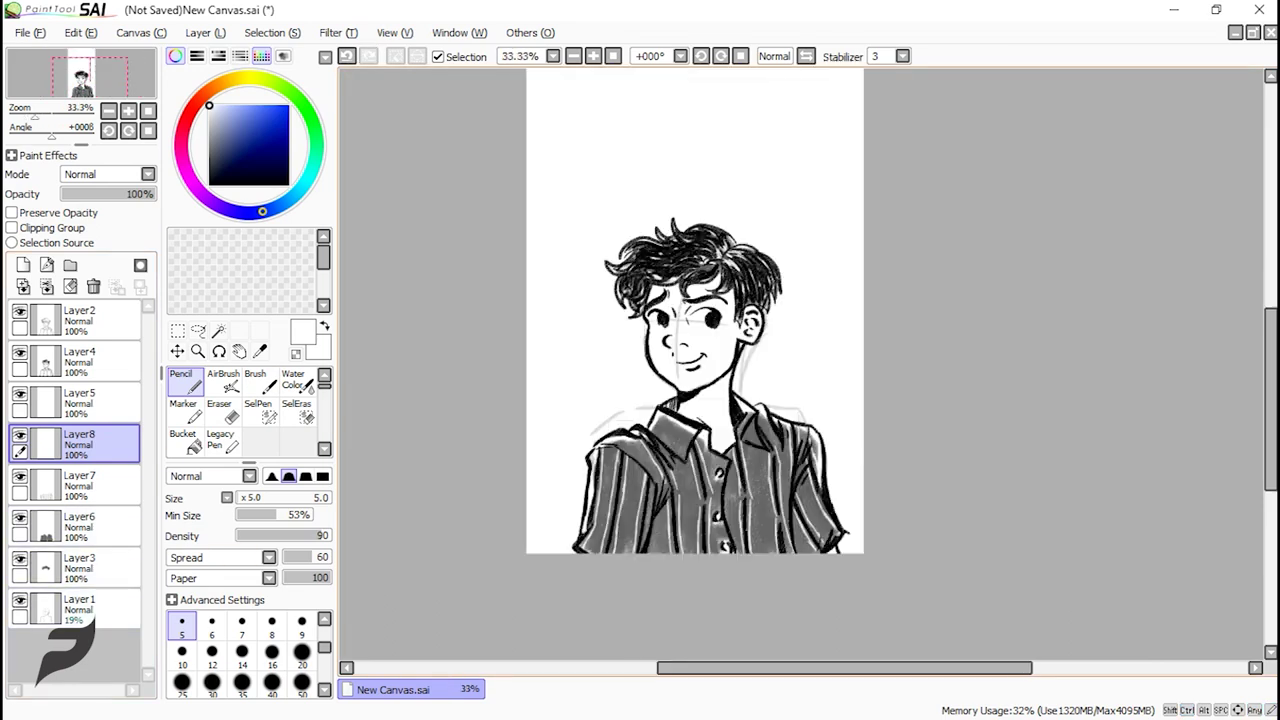
pyautogui.hotkey('ctrl', '+')
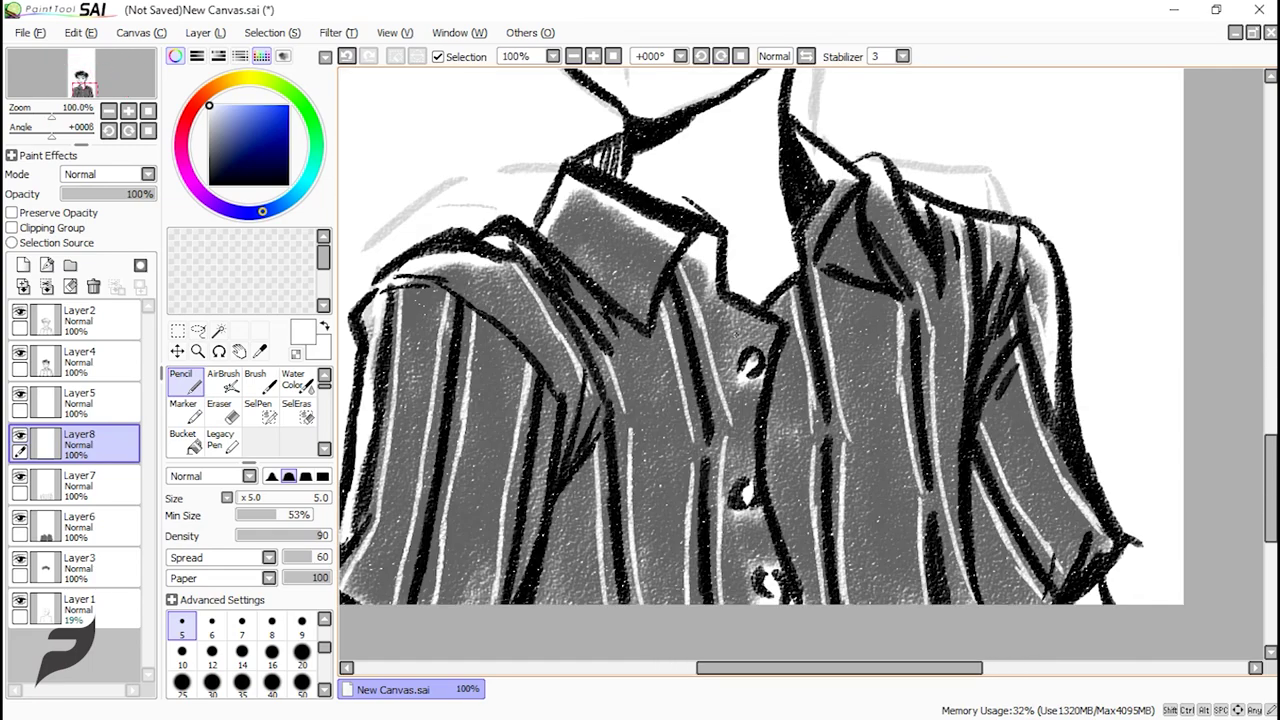
pyautogui.scroll(-3, 1032, 397)
pyautogui.scroll(3, 975, 200)
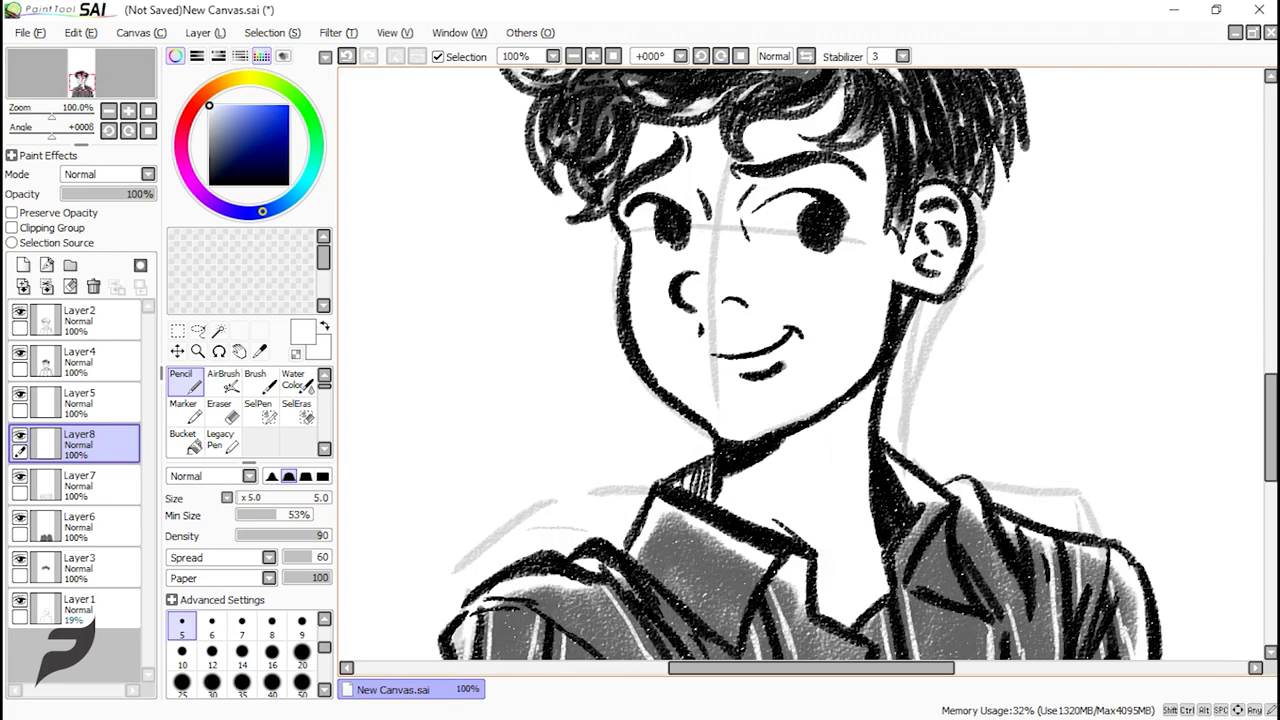
# - Sample the shirt's dark gray and add a new layer directly above the gray fill layer
pyautogui.scroll(3, 815, 560)
pyautogui.keyDown('alt'); pyautogui.click(600, 400); pyautogui.keyUp('alt')
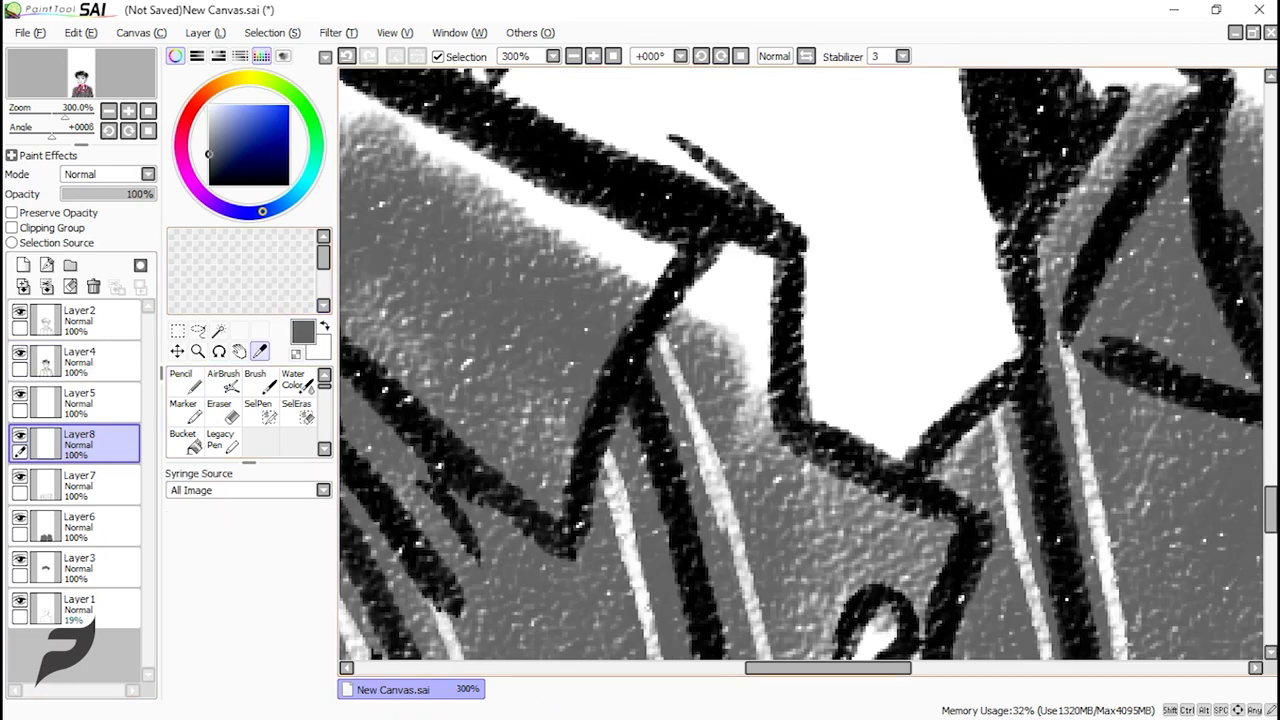
pyautogui.moveTo(800, 400); pyautogui.dragTo(828, 364)
pyautogui.click(20, 353)
pyautogui.click(20, 353)
pyautogui.click(20, 518)
pyautogui.click(20, 518)
pyautogui.click(85, 527)
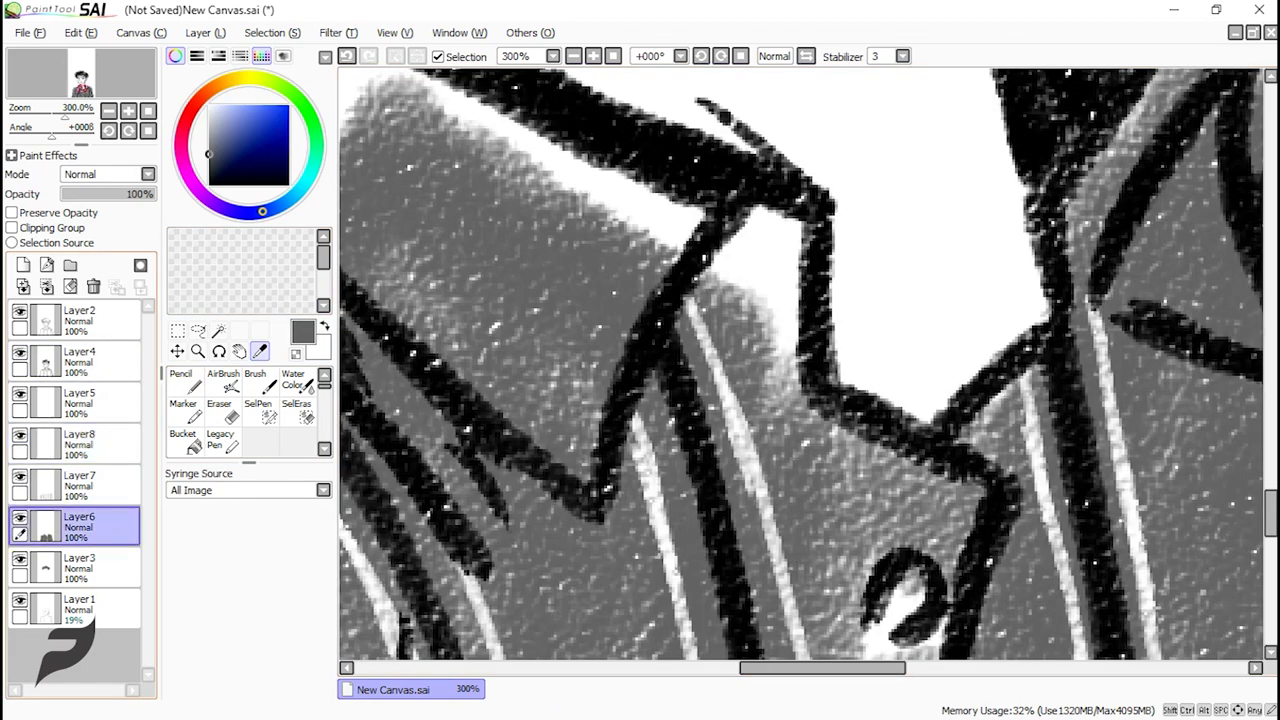
pyautogui.click(23, 265)
# - Set the pencil to size 20 with a minimum size of 0% and undo the trial shadow strokes by the collar
pyautogui.click(185, 382)
pyautogui.moveTo(737, 454); pyautogui.dragTo(766, 442)
pyautogui.click(182, 656)
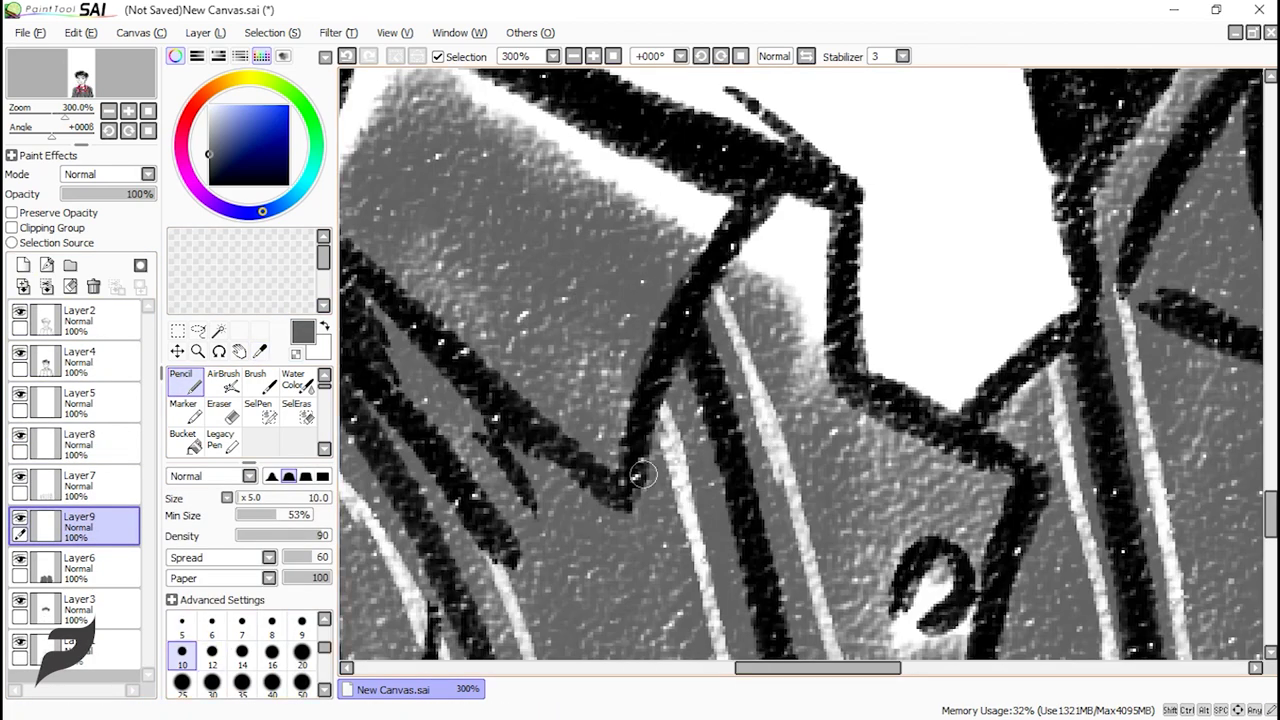
pyautogui.moveTo(272, 514); pyautogui.dragTo(236, 514)
pyautogui.click(302, 652)
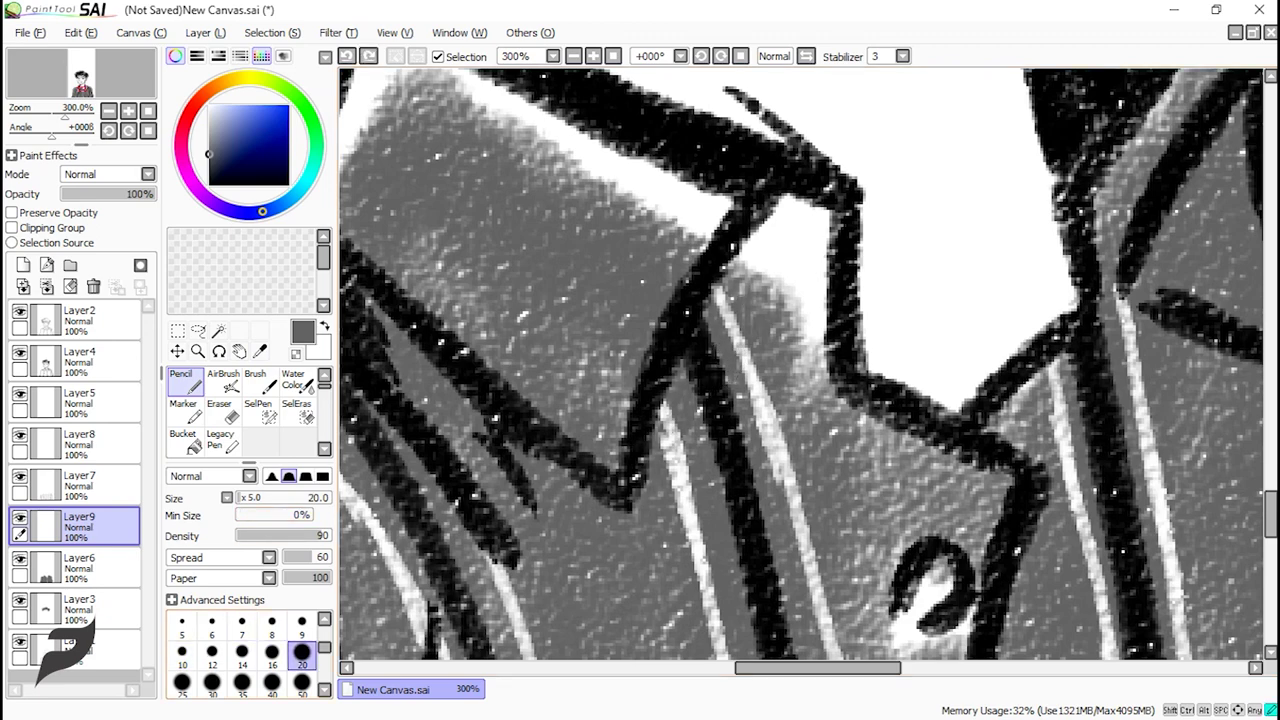
pyautogui.moveTo(660, 455)
pyautogui.mouseDown()
pyautogui.moveTo(755, 315)
pyautogui.moveTo(713, 402)
pyautogui.mouseUp()
pyautogui.scroll(-1, 720, 320)
pyautogui.scroll(1, 573, 395)
pyautogui.hotkey('ctrl', 'z')
pyautogui.hotkey('ctrl', 'z')
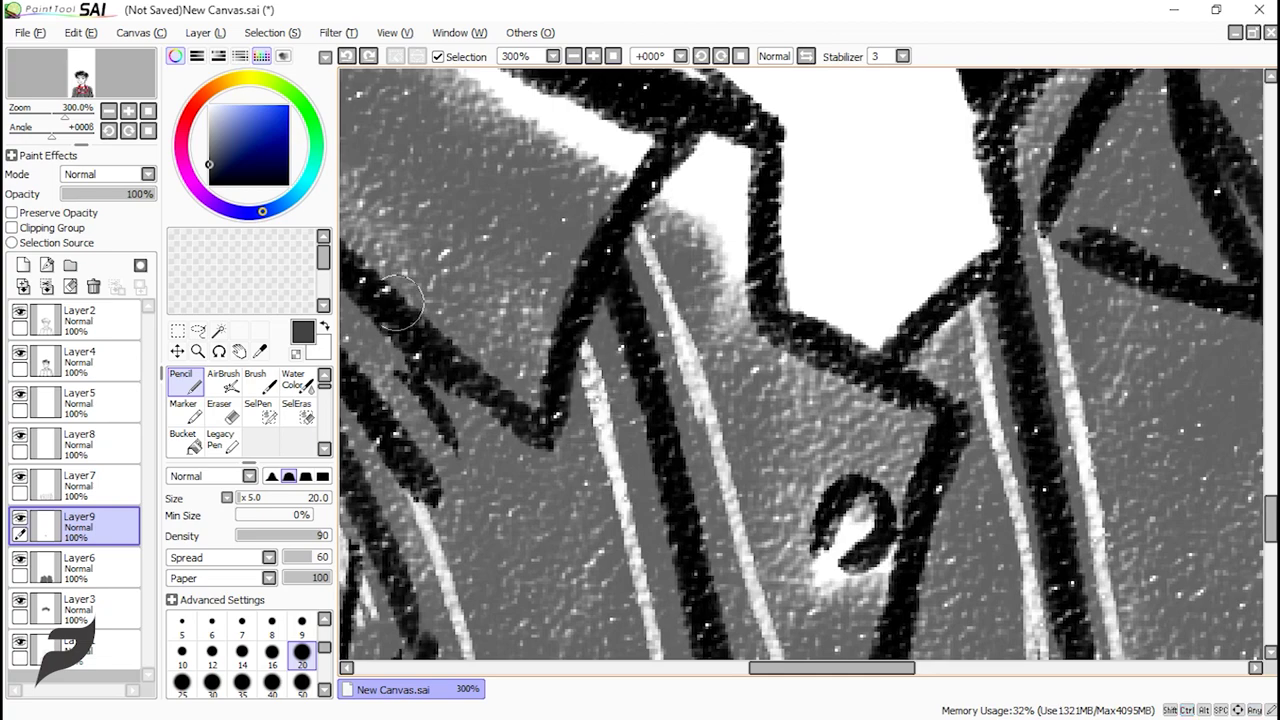
# - Shade the shirt area beside and beneath the left collar flap with a darker gray
pyautogui.moveTo(677, 284); pyautogui.dragTo(595, 402)
pyautogui.moveTo(674, 228); pyautogui.dragTo(600, 398)
pyautogui.moveTo(677, 256); pyautogui.dragTo(678, 235)
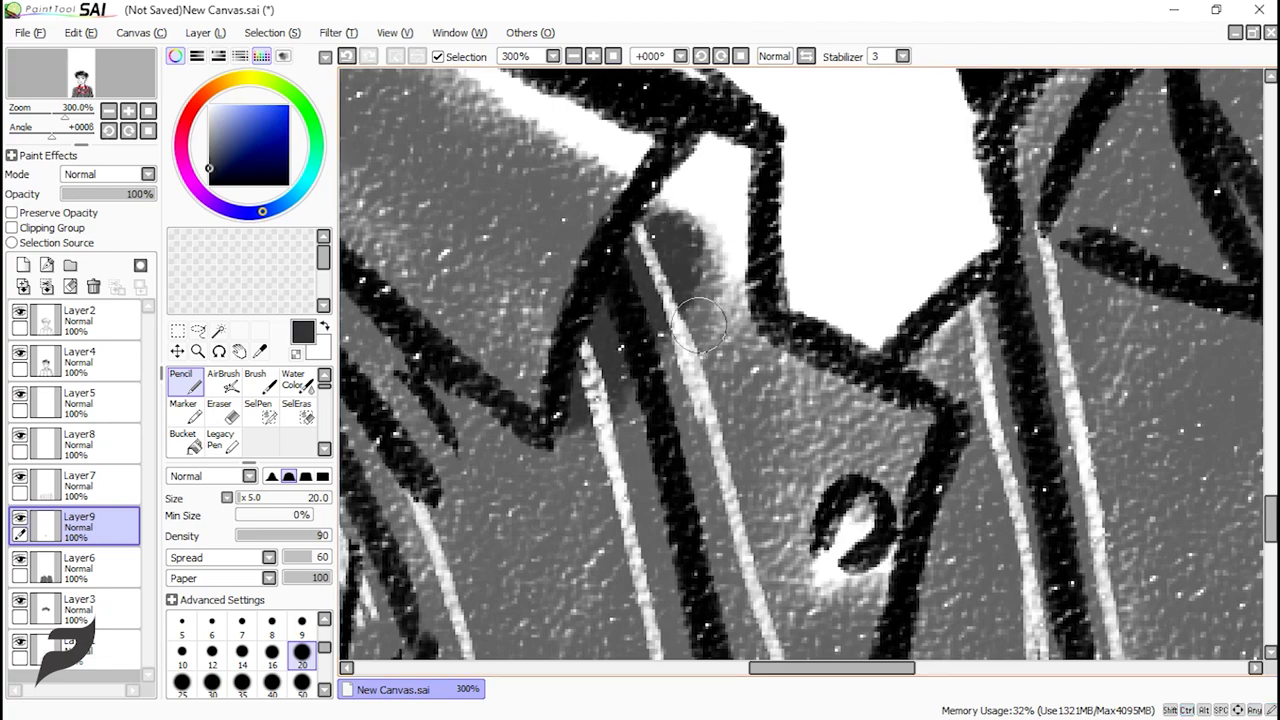
pyautogui.scroll(-3, 680, 308)
pyautogui.scroll(1, 867, 258)
pyautogui.scroll(1, 867, 258)
pyautogui.moveTo(746, 194)
pyautogui.mouseDown()
pyautogui.moveTo(704, 302)
pyautogui.moveTo(780, 305)
pyautogui.mouseUp()
# - Paint darker gray shadows inside the right collar flap and at the neckline below it
pyautogui.scroll(-5, 780, 305)
pyautogui.scroll(4, 680, 383)
pyautogui.moveTo(690, 222); pyautogui.dragTo(658, 374)
pyautogui.moveTo(700, 232); pyautogui.dragTo(640, 440)
pyautogui.scroll(-1, 625, 440)
pyautogui.scroll(3, 878, 172)
pyautogui.moveTo(864, 204)
pyautogui.mouseDown()
pyautogui.moveTo(832, 262)
pyautogui.moveTo(848, 224)
pyautogui.mouseUp()
# - Paint darker gray shadows along the folds where the right sleeve meets the shirt front
pyautogui.scroll(-5, 845, 240)
pyautogui.scroll(4, 870, 240)
pyautogui.moveTo(766, 207); pyautogui.dragTo(714, 314)
pyautogui.moveTo(744, 304); pyautogui.dragTo(702, 508)
pyautogui.scroll(-6, 702, 440)
pyautogui.scroll(3, 702, 400)
pyautogui.moveTo(690, 368); pyautogui.dragTo(691, 488)
pyautogui.moveTo(692, 440); pyautogui.dragTo(688, 568)
# - Add a new empty layer directly below the thick black line art layer and choose a medium gray
pyautogui.scroll(-1, 622, 251)
pyautogui.scroll(-3, 622, 250)
pyautogui.scroll(3, 600, 360)
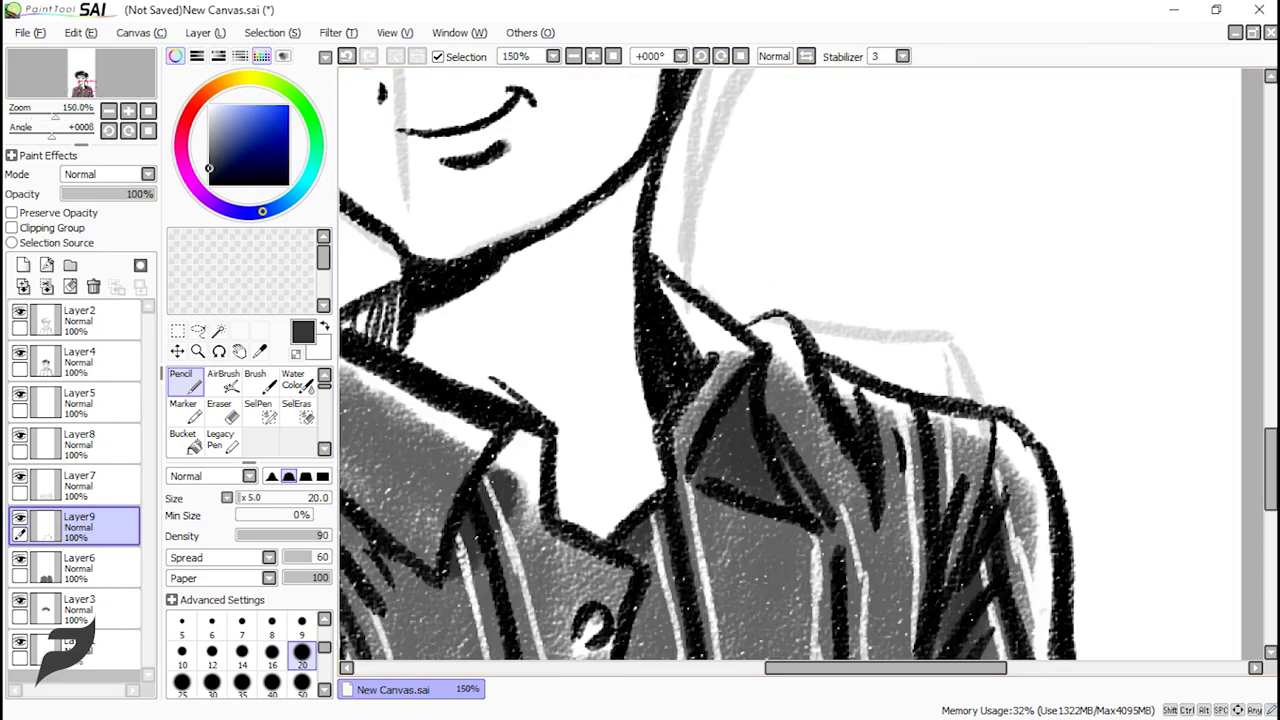
pyautogui.click(80, 360)
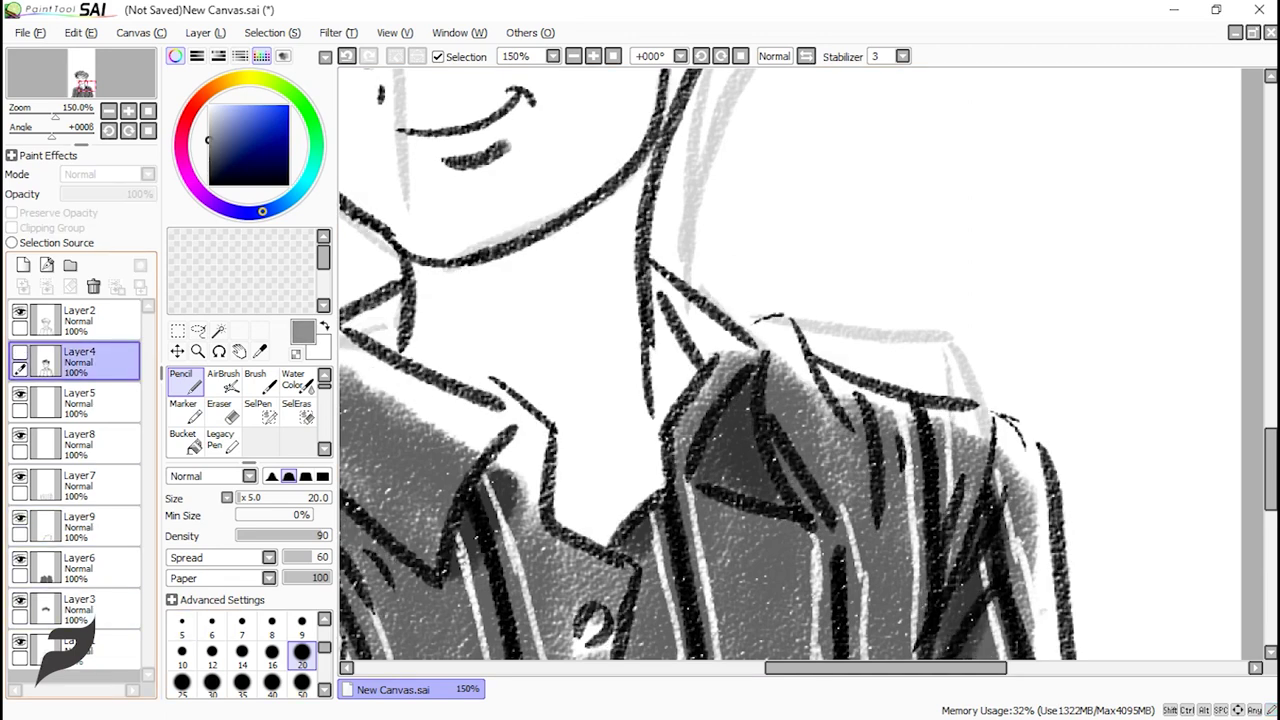
pyautogui.click(23, 265)
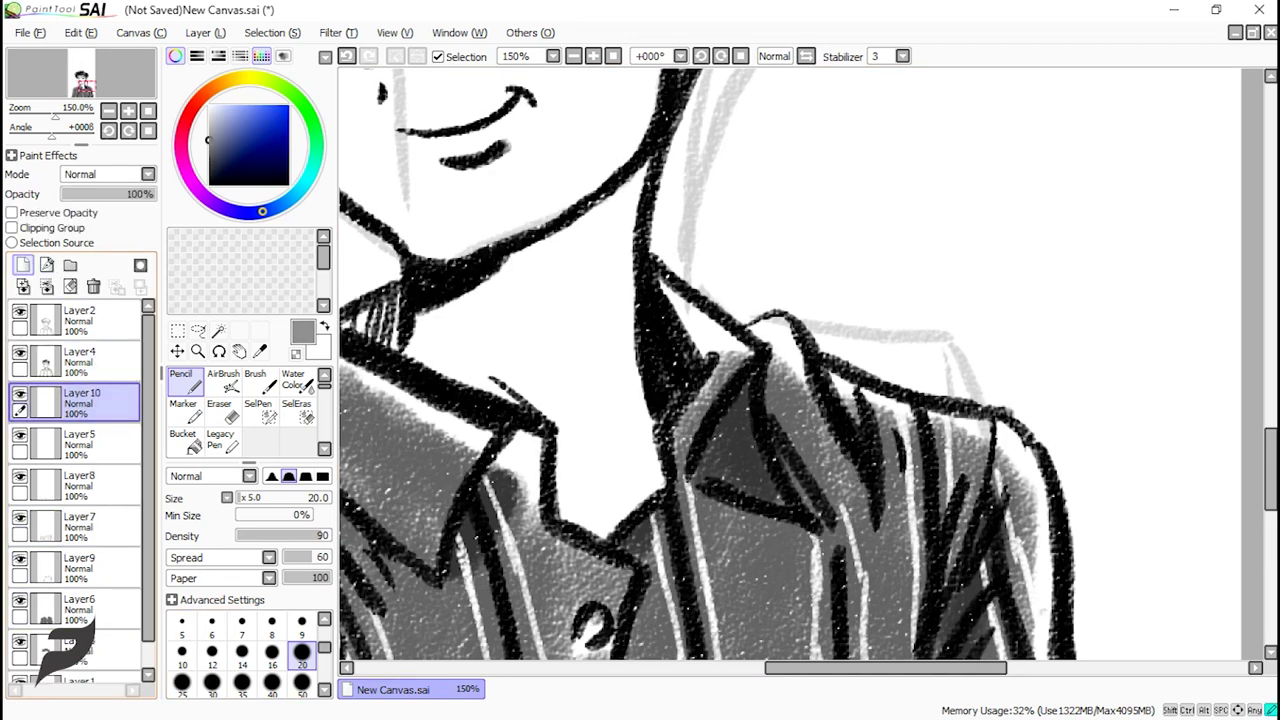
# - Choose a light gray at brush size 10 and paint shadows along the neck, at the open neckline and inside the ear
pyautogui.click(209, 124)
pyautogui.click(182, 655)
pyautogui.moveTo(620, 186); pyautogui.dragTo(643, 402)
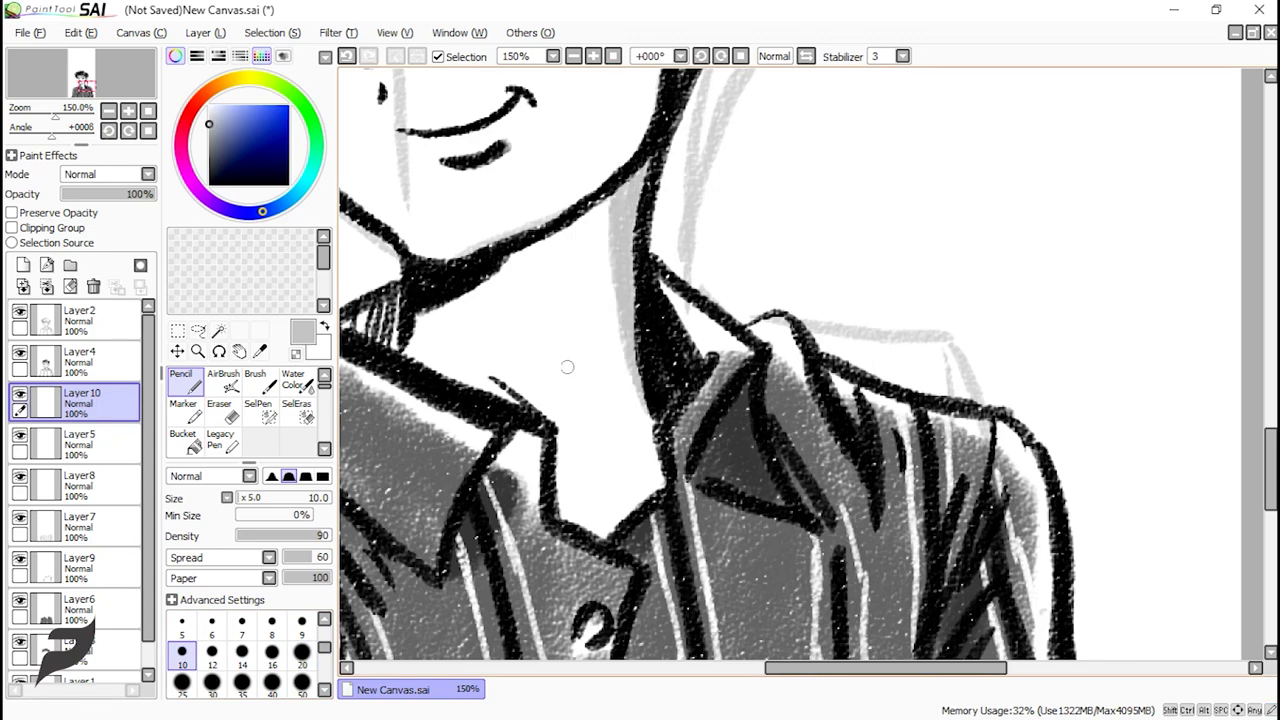
pyautogui.scroll(-3, 692, 385)
pyautogui.scroll(5, 695, 213)
pyautogui.moveTo(690, 232)
pyautogui.mouseDown()
pyautogui.moveTo(732, 212)
pyautogui.moveTo(742, 370)
pyautogui.mouseUp()
pyautogui.moveTo(662, 228); pyautogui.dragTo(648, 345)
pyautogui.scroll(-2, 604, 358)
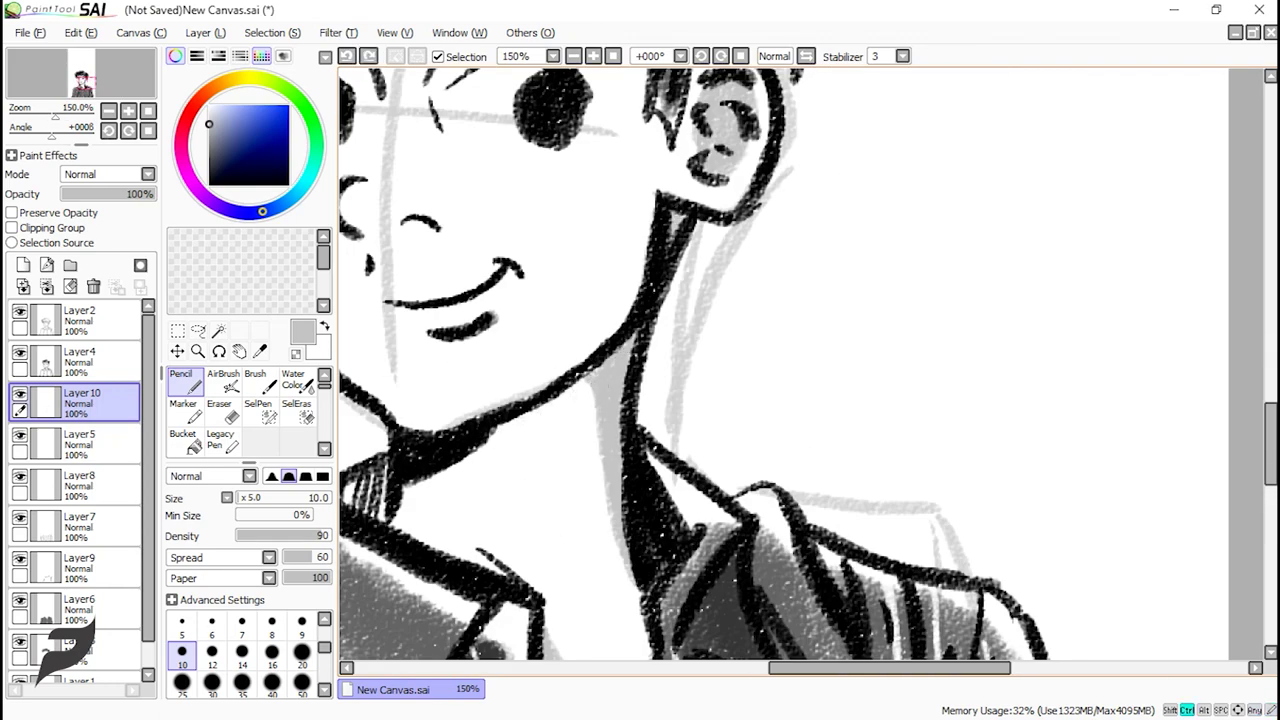
pyautogui.scroll(-3, 604, 358)
pyautogui.scroll(5, 535, 310)
pyautogui.moveTo(550, 345)
pyautogui.mouseDown()
pyautogui.moveTo(598, 346)
pyautogui.moveTo(590, 328)
pyautogui.moveTo(598, 652)
pyautogui.mouseUp()
pyautogui.moveTo(633, 330); pyautogui.dragTo(700, 304)
pyautogui.moveTo(625, 394); pyautogui.dragTo(725, 312)
pyautogui.hotkey('ctrl', 'z')
pyautogui.hotkey('ctrl', 'z')
# - Paint light gray shadows at the inner corners of both eyes, beneath the eyebrows
pyautogui.moveTo(632, 352)
pyautogui.mouseDown()
pyautogui.moveTo(598, 410)
pyautogui.moveTo(612, 455)
pyautogui.mouseUp()
pyautogui.moveTo(633, 363); pyautogui.dragTo(630, 353)
pyautogui.scroll(-3, 630, 353)
pyautogui.scroll(3, 575, 388)
pyautogui.moveTo(617, 250)
pyautogui.mouseDown()
pyautogui.moveTo(654, 251)
pyautogui.moveTo(722, 315)
pyautogui.mouseUp()
pyautogui.moveTo(624, 258); pyautogui.dragTo(714, 323)
pyautogui.scroll(-4, 630, 323)
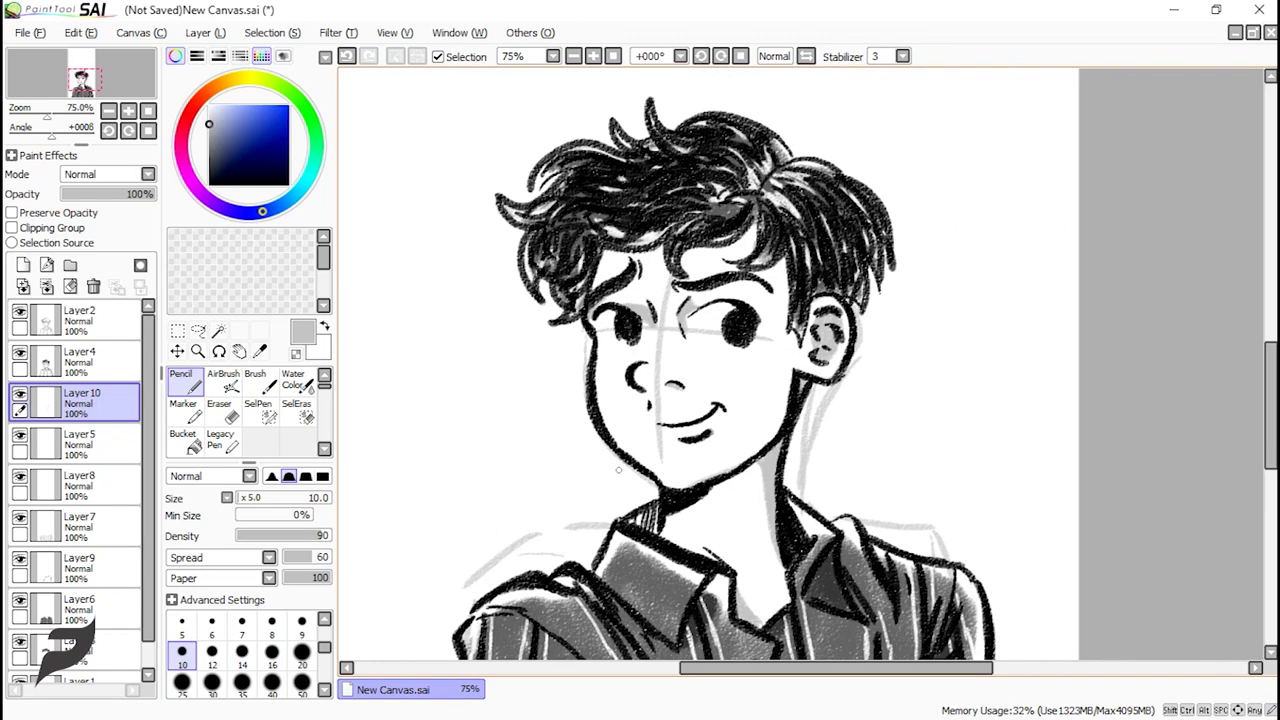
# - Paint light gray shadows on the forehead and temple beneath the overhanging hair
pyautogui.scroll(-1, 80, 580)
pyautogui.click(20, 655)
pyautogui.click(20, 655)
pyautogui.scroll(4, 660, 250)
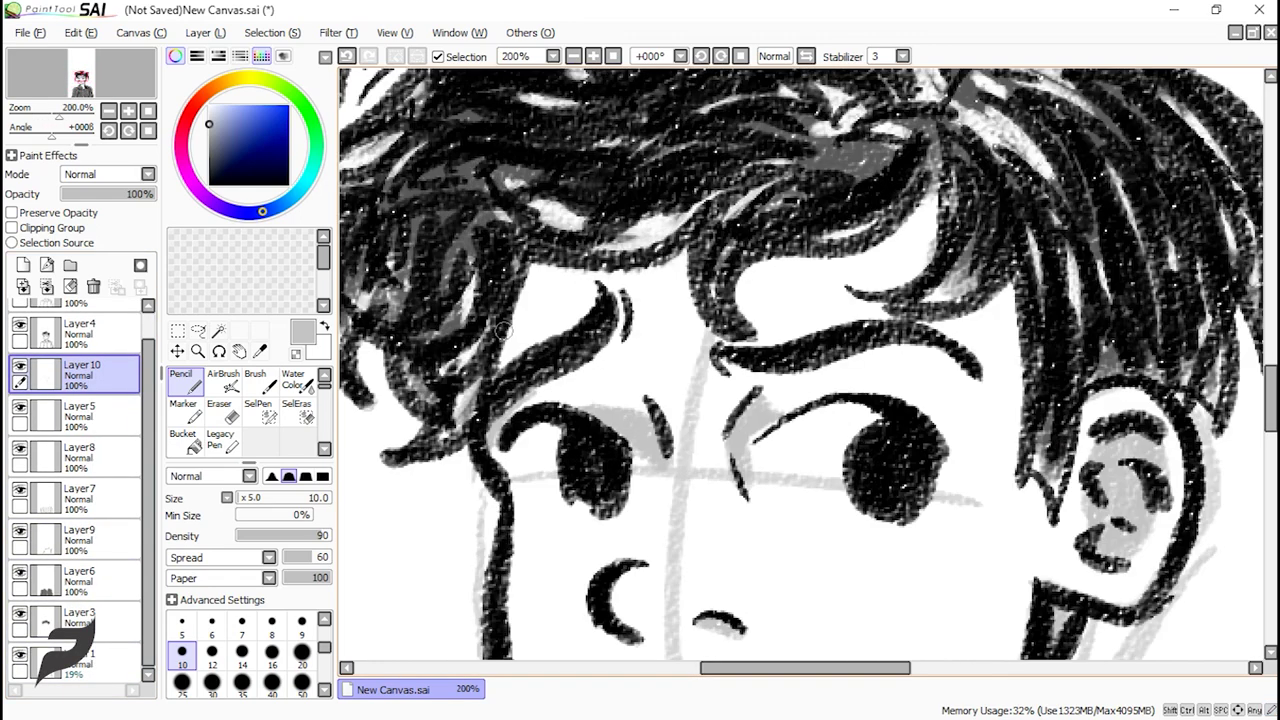
pyautogui.moveTo(1000, 290); pyautogui.dragTo(1016, 438)
pyautogui.scroll(-4, 785, 310)
pyautogui.scroll(2, 745, 420)
pyautogui.scroll(-2, 745, 420)
pyautogui.scroll(2, 712, 580)
pyautogui.scroll(4, 671, 300)
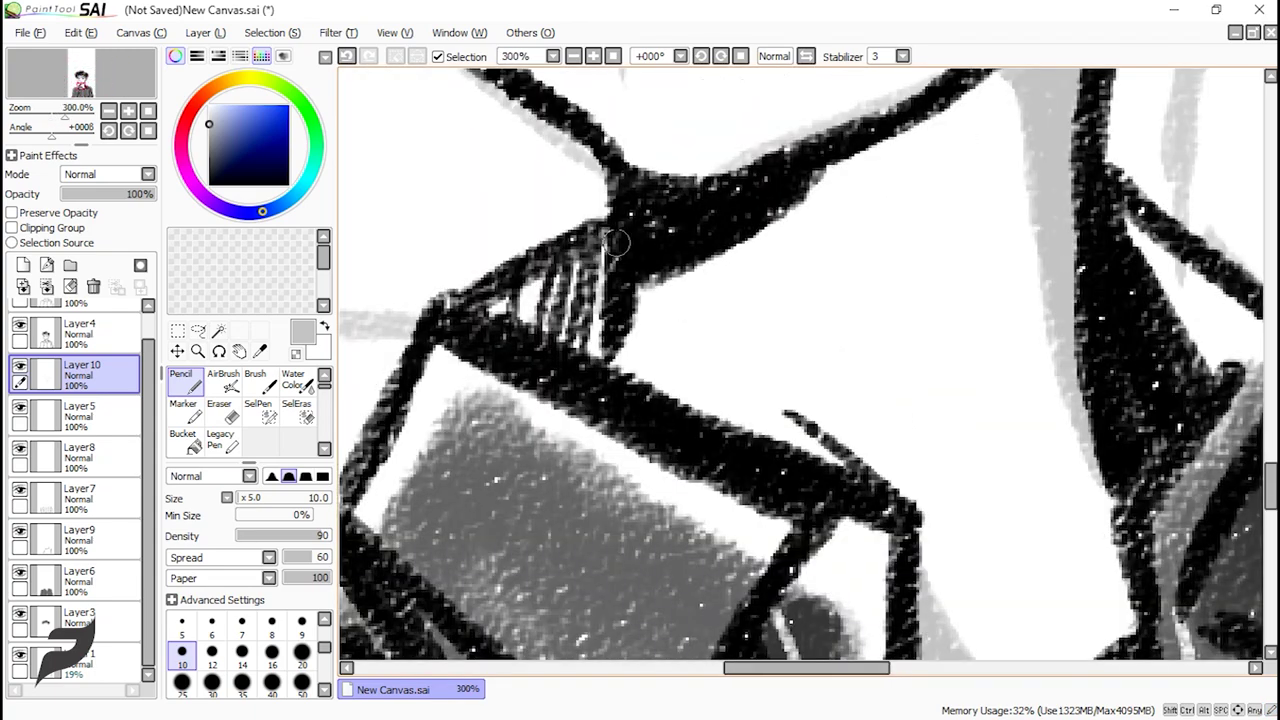
pyautogui.scroll(-5, 671, 300)
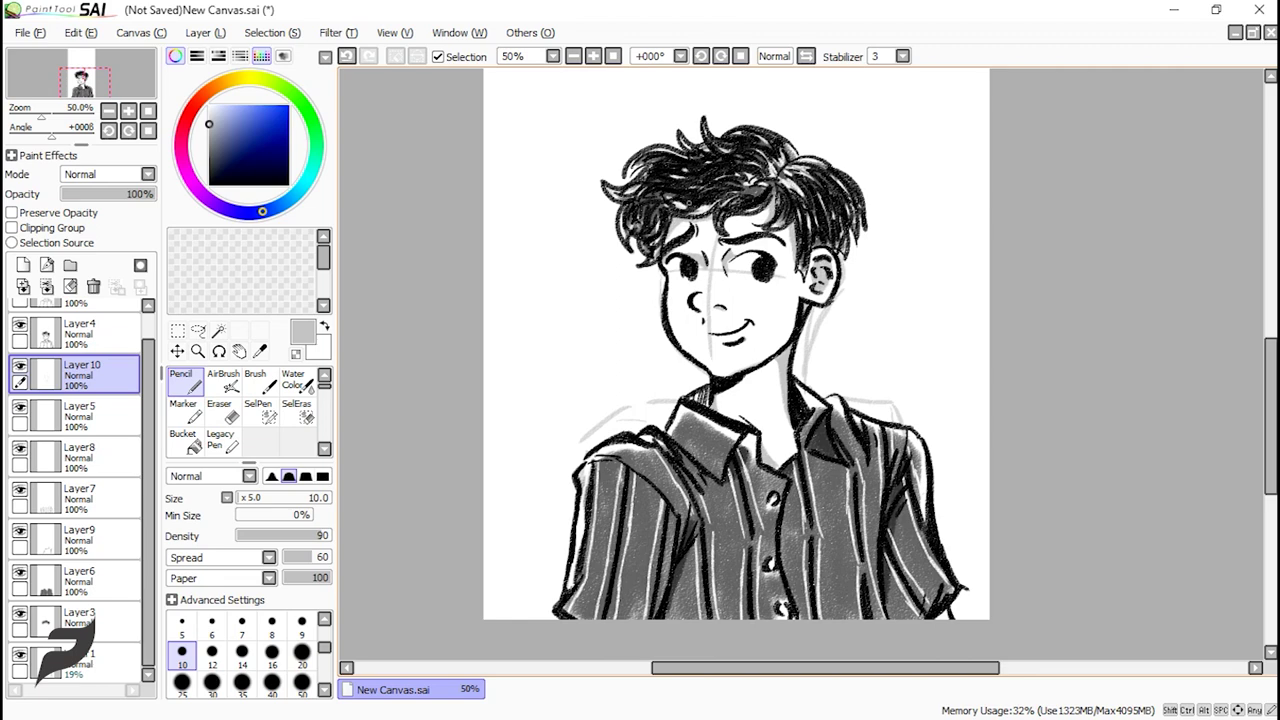
pyautogui.scroll(5, 703, 292)
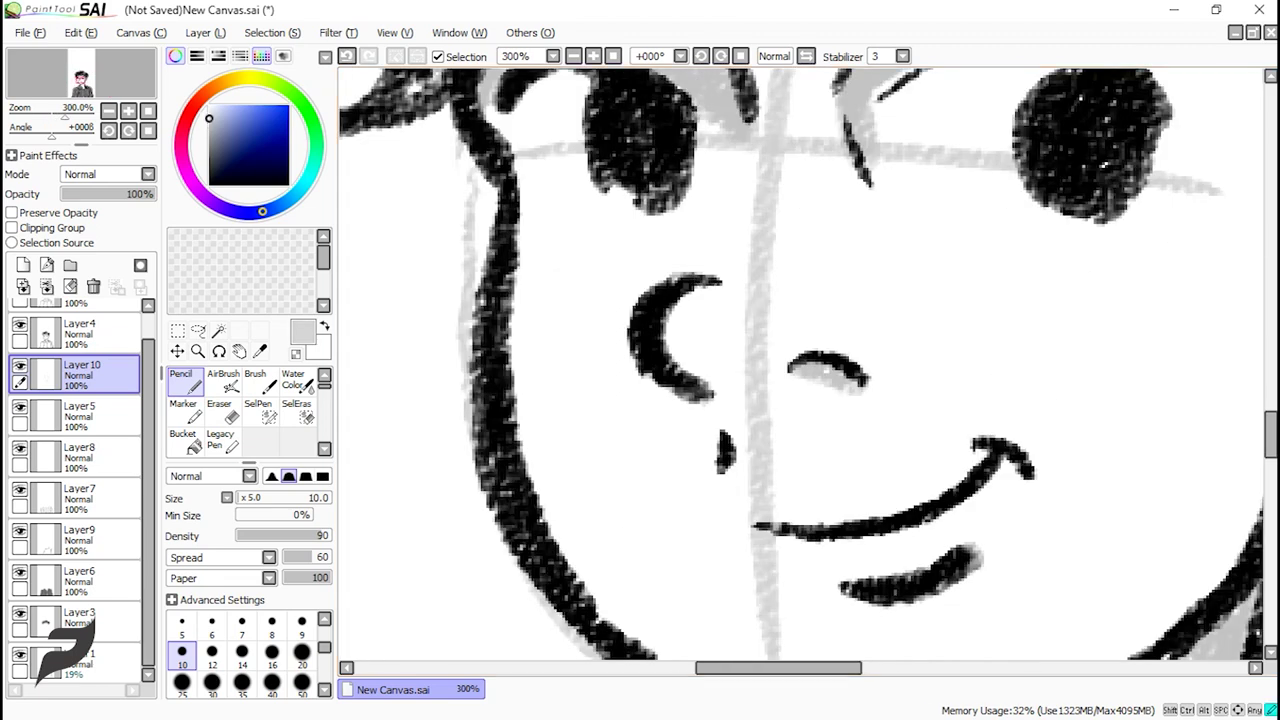
pyautogui.click(302, 655)
pyautogui.click(302, 684)
pyautogui.moveTo(605, 303)
pyautogui.mouseDown()
pyautogui.moveTo(811, 281)
pyautogui.moveTo(957, 295)
pyautogui.mouseUp()
pyautogui.hotkey('ctrl', 'z')
pyautogui.hotkey('ctrl', 'z')
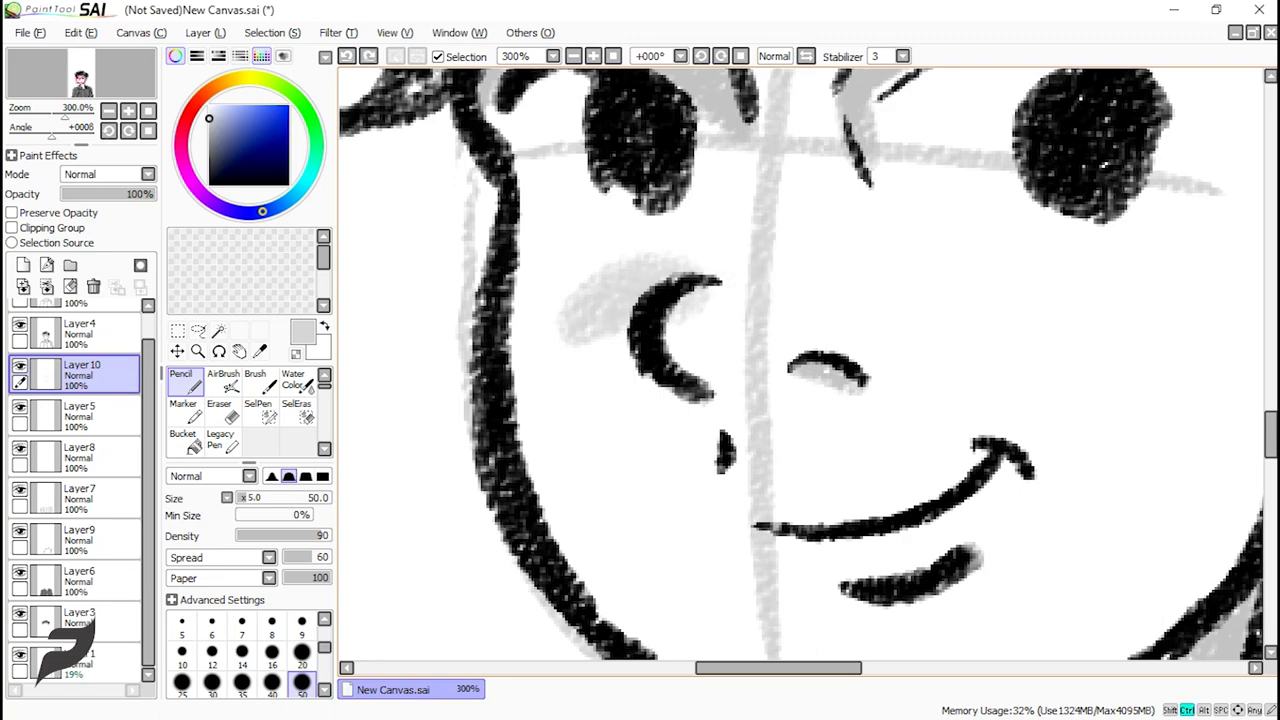
# - Paint a pale gray band across the nose bridge at brush size 20 and hide the rough construction sketch layer
pyautogui.click(302, 655)
pyautogui.moveTo(602, 302); pyautogui.dragTo(861, 267)
pyautogui.hotkey('ctrl', 'z')
pyautogui.moveTo(752, 245); pyautogui.dragTo(925, 281)
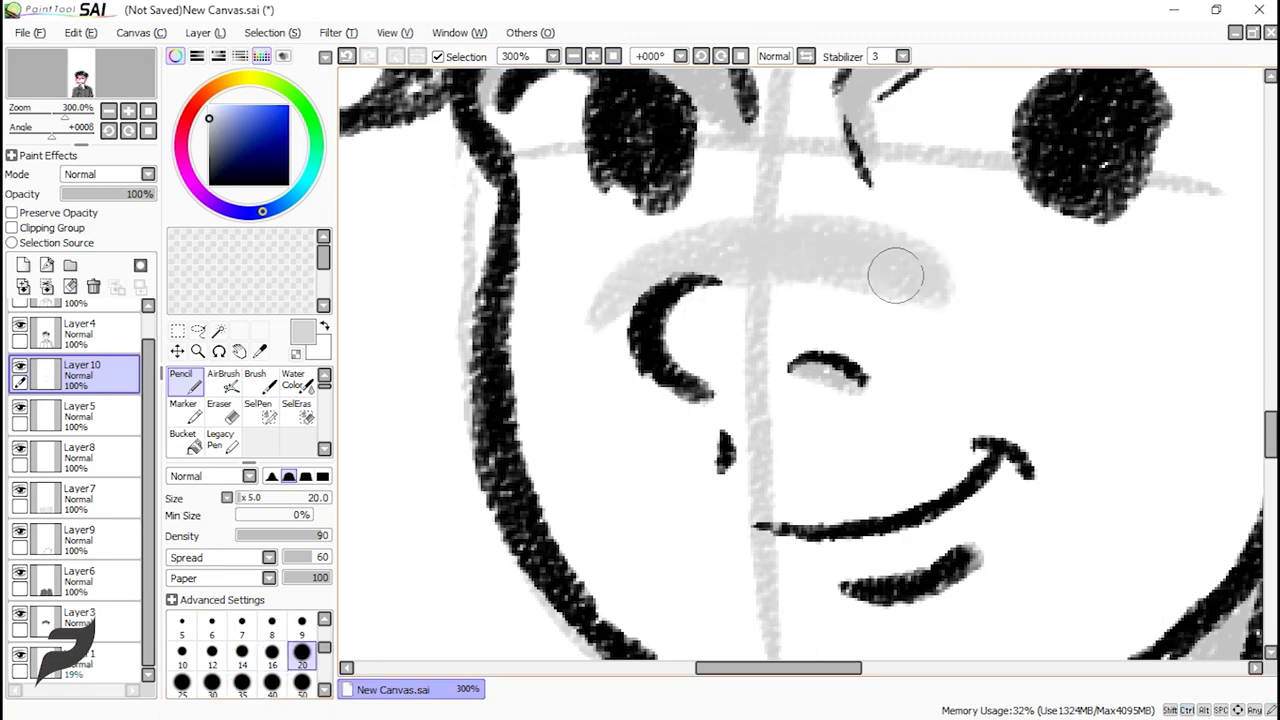
pyautogui.scroll(-3, 836, 274)
pyautogui.click(20, 654)
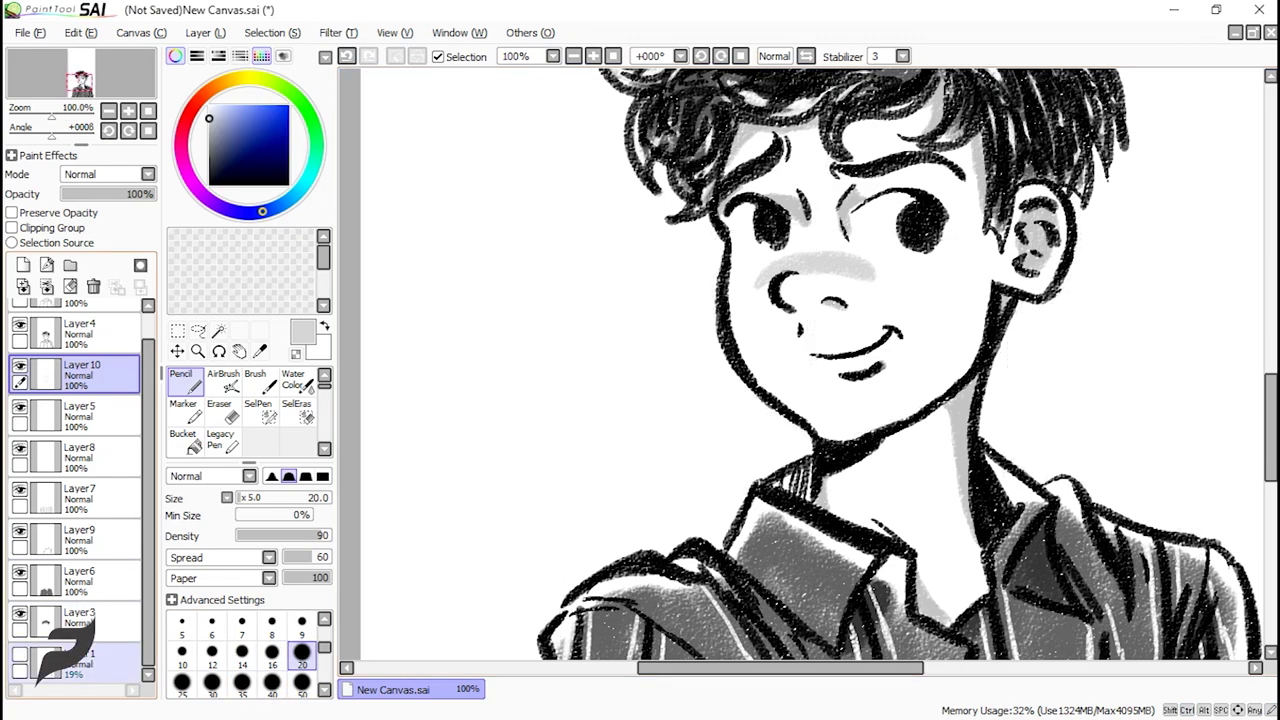
pyautogui.scroll(-2, 824, 279)
pyautogui.scroll(4, 824, 279)
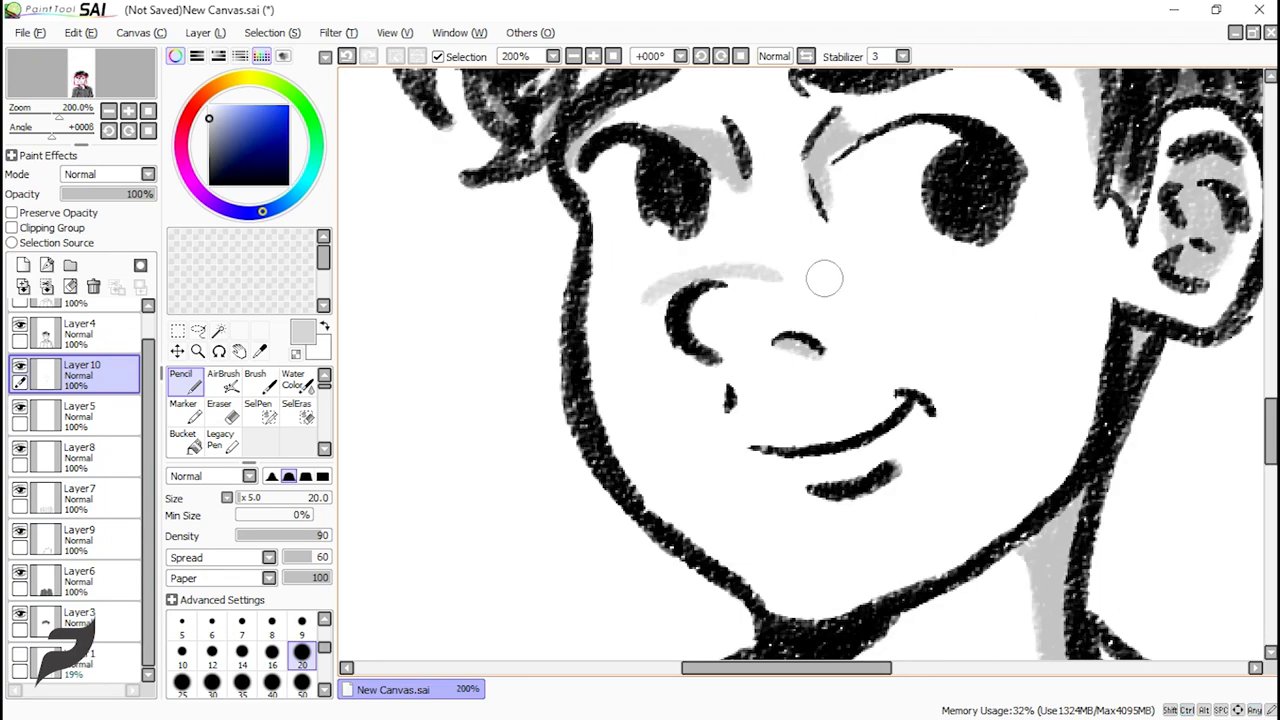
# - Add pale gray shading around the lower lip on the face shadow layer
pyautogui.scroll(-2, 814, 326)
pyautogui.scroll(4, 814, 326)
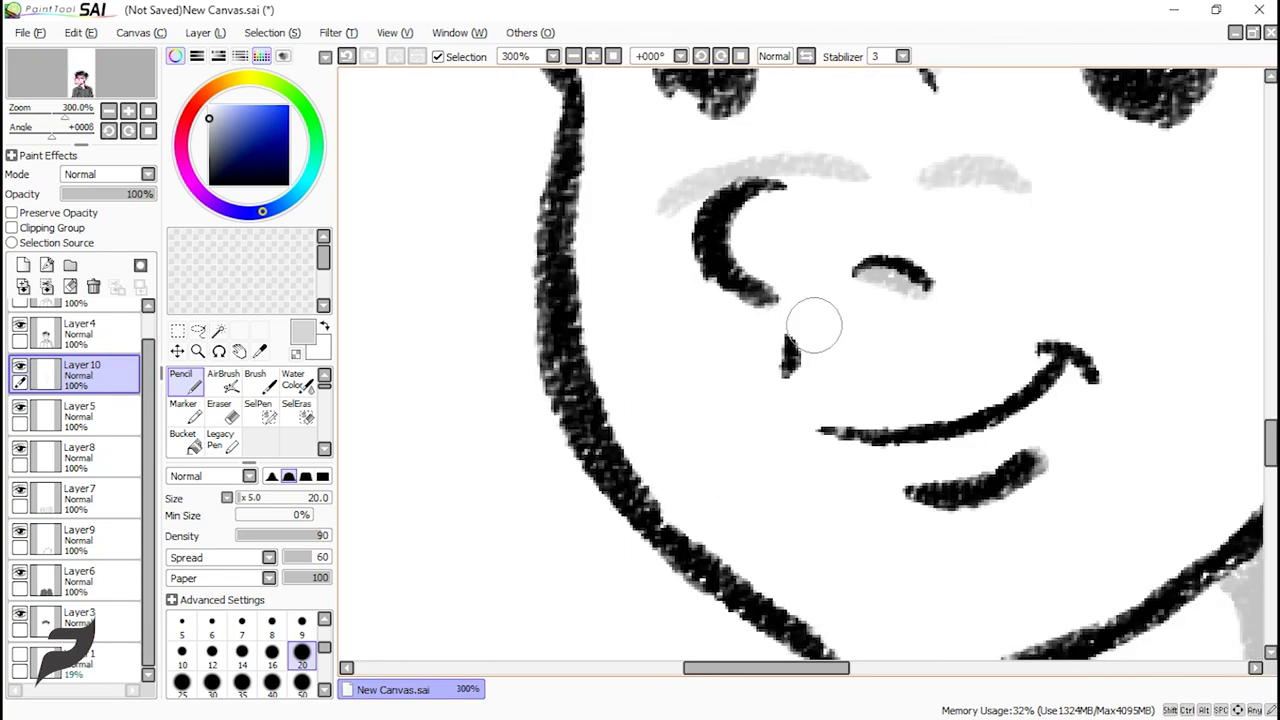
pyautogui.moveTo(925, 452)
pyautogui.mouseDown()
pyautogui.moveTo(983, 444)
pyautogui.moveTo(952, 466)
pyautogui.moveTo(1062, 425)
pyautogui.mouseUp()
pyautogui.scroll(-5, 945, 358)
pyautogui.scroll(-2, 968, 343)
pyautogui.scroll(5, 814, 349)
pyautogui.scroll(-4, 814, 349)
# - Add a new layer beneath the rough construction sketch layer and enlarge the brush for painting the background
pyautogui.click(100, 663)
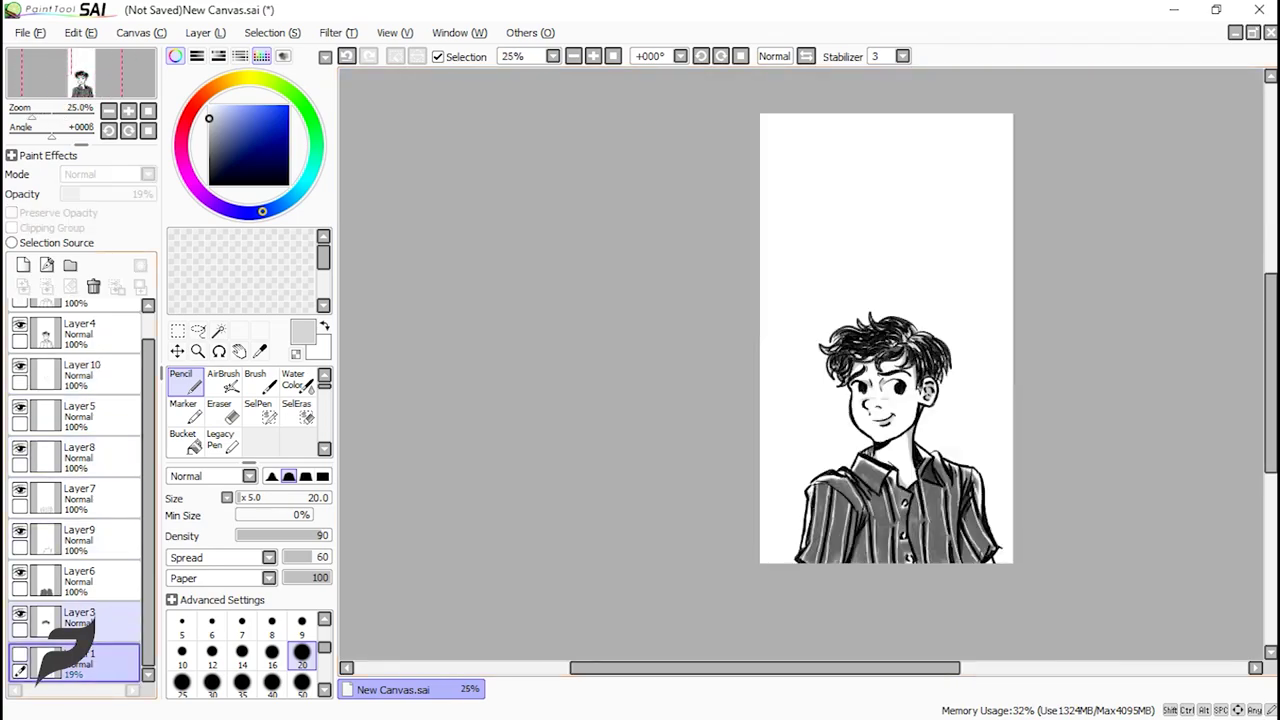
pyautogui.click(23, 265)
pyautogui.moveTo(90, 621); pyautogui.dragTo(90, 674)
pyautogui.moveTo(880, 345); pyautogui.dragTo(828, 380)
pyautogui.scroll(-1, 242, 650)
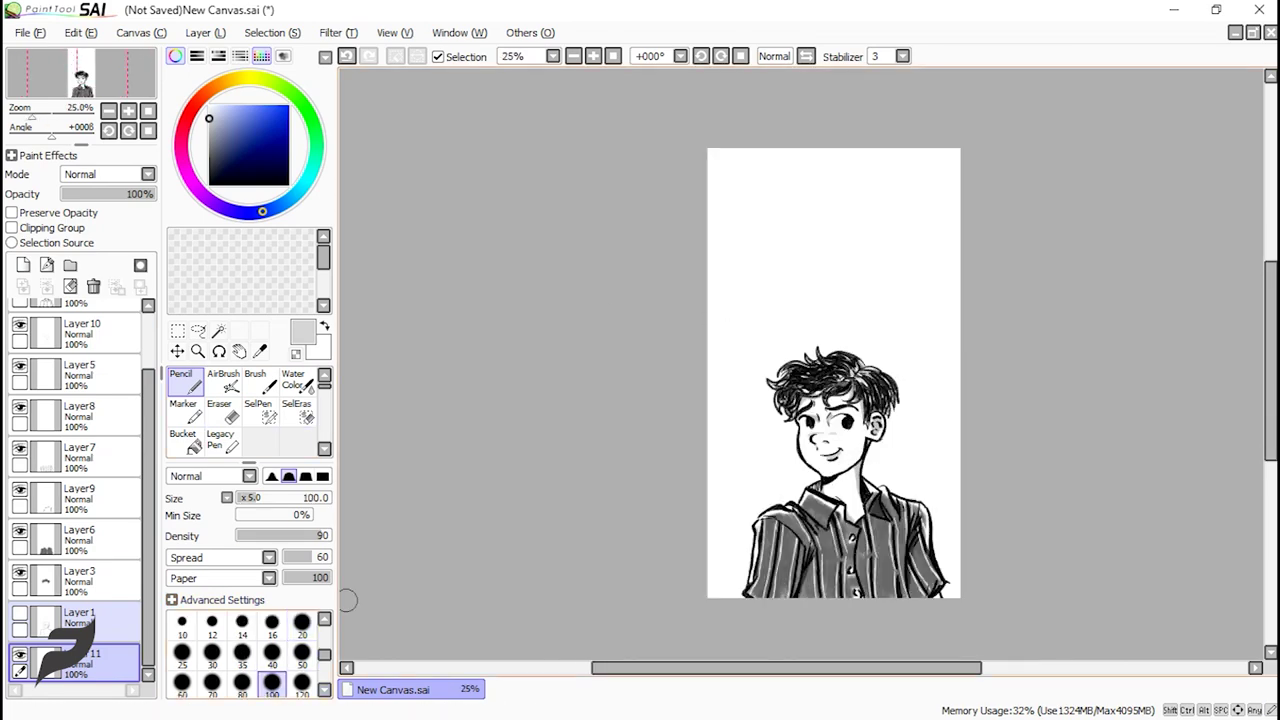
pyautogui.moveTo(324, 655); pyautogui.dragTo(324, 672)
pyautogui.click(242, 683)
pyautogui.moveTo(763, 177); pyautogui.dragTo(912, 168)
pyautogui.hotkey('ctrl', 'z')
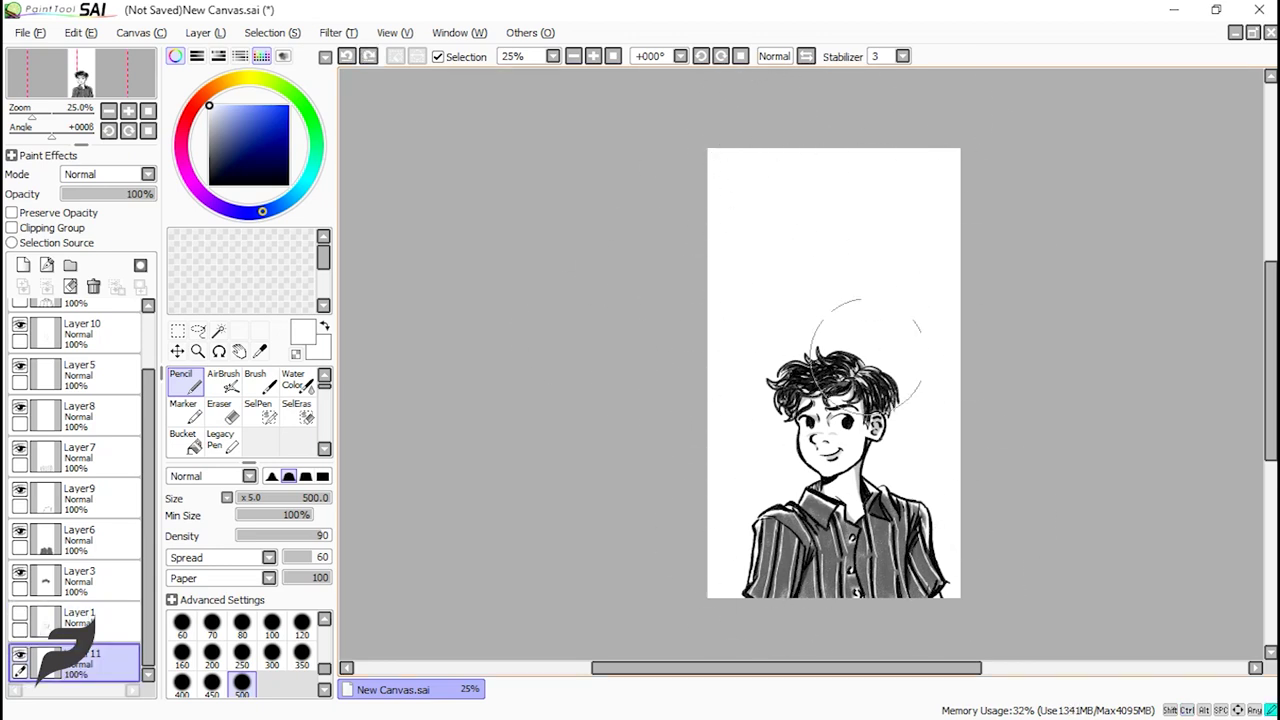
pyautogui.moveTo(896, 569); pyautogui.dragTo(998, 565)
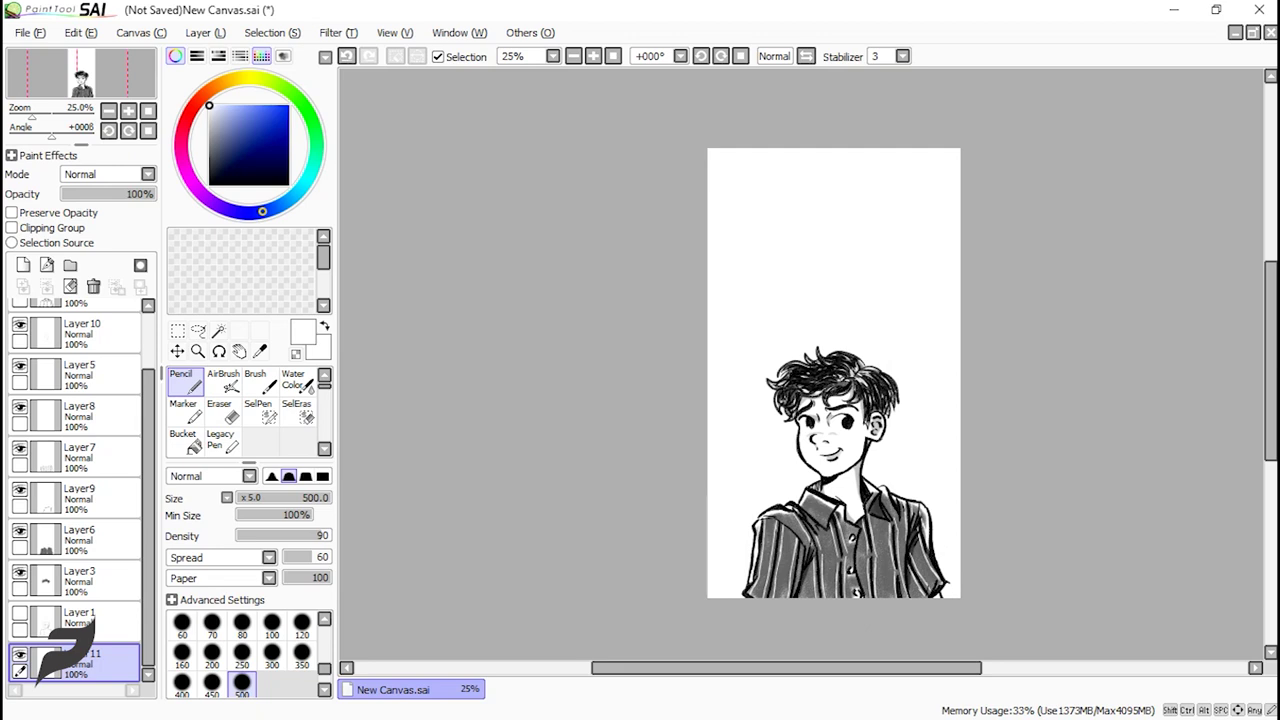
pyautogui.hotkey('ctrl', 'z')
pyautogui.moveTo(249, 78); pyautogui.dragTo(237, 79)
pyautogui.click(236, 106)
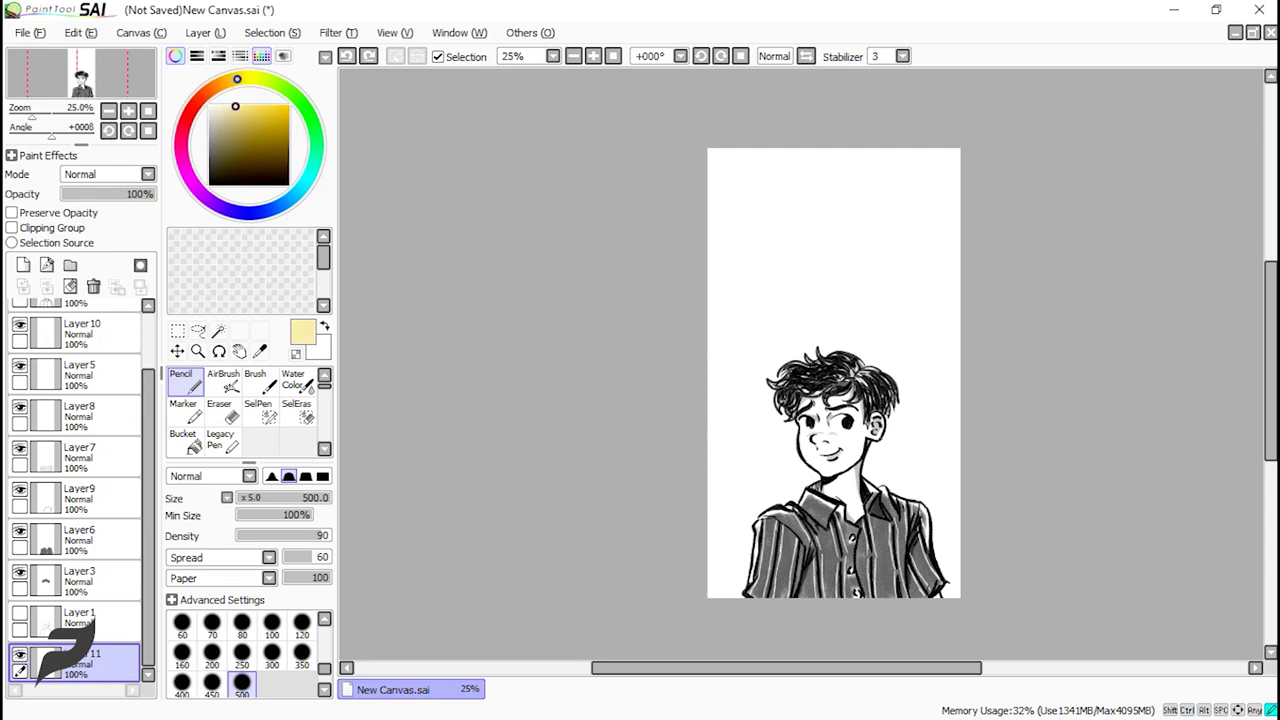
pyautogui.moveTo(769, 129)
pyautogui.mouseDown()
pyautogui.moveTo(883, 146)
pyautogui.moveTo(815, 600)
pyautogui.moveTo(937, 601)
pyautogui.mouseUp()
pyautogui.hotkey('ctrl', 'z')
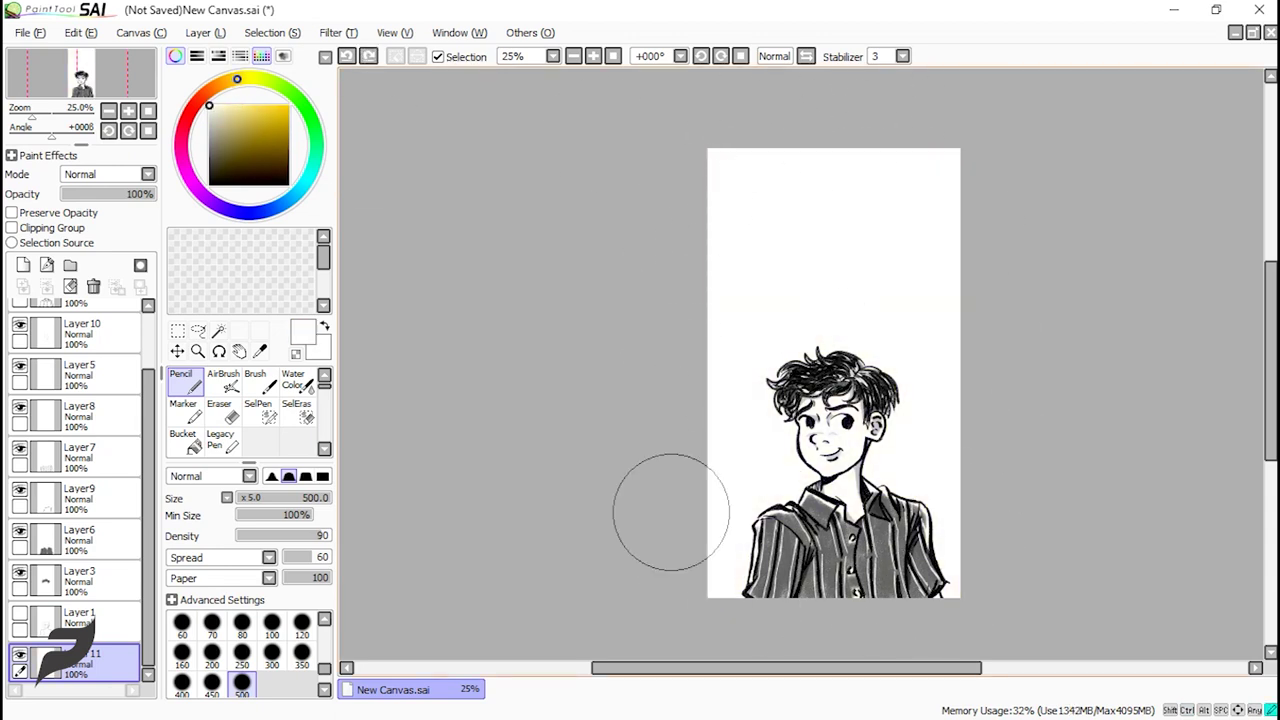
# - Delete the hidden rough construction sketch layer
pyautogui.scroll(-3, 963, 374)
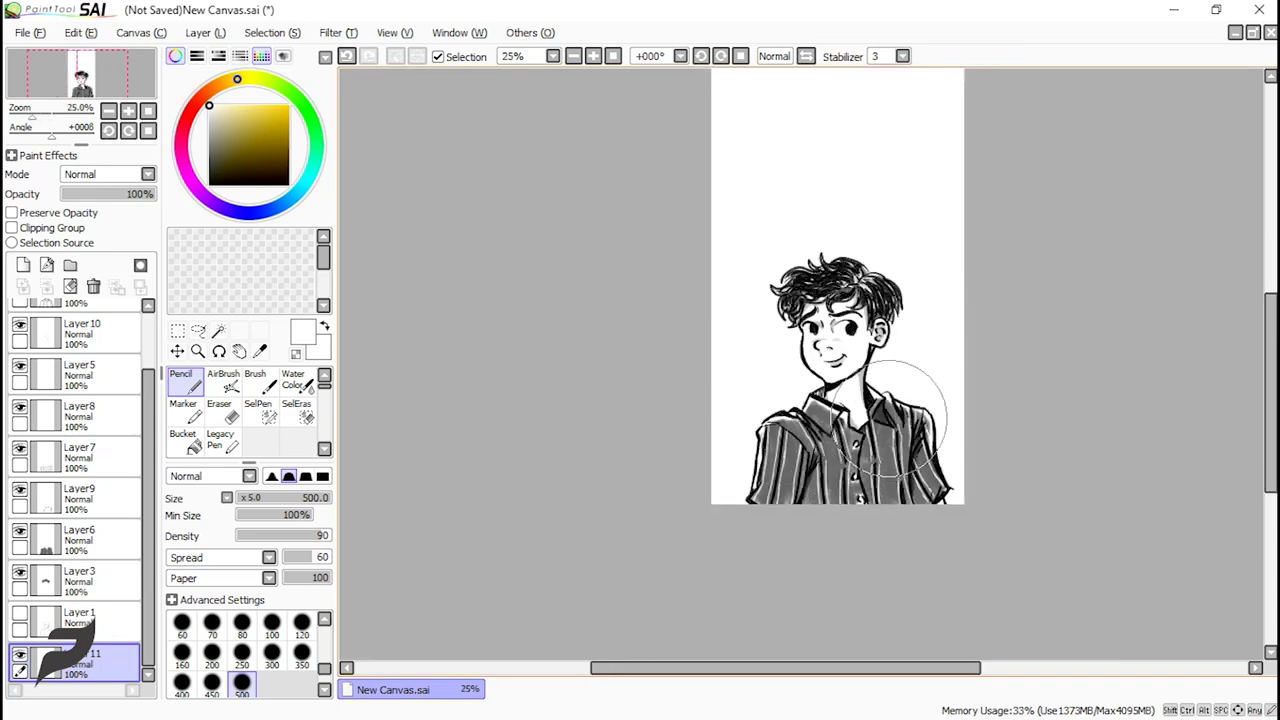
pyautogui.click(103, 621)
pyautogui.click(93, 287)
pyautogui.scroll(2, 916, 421)
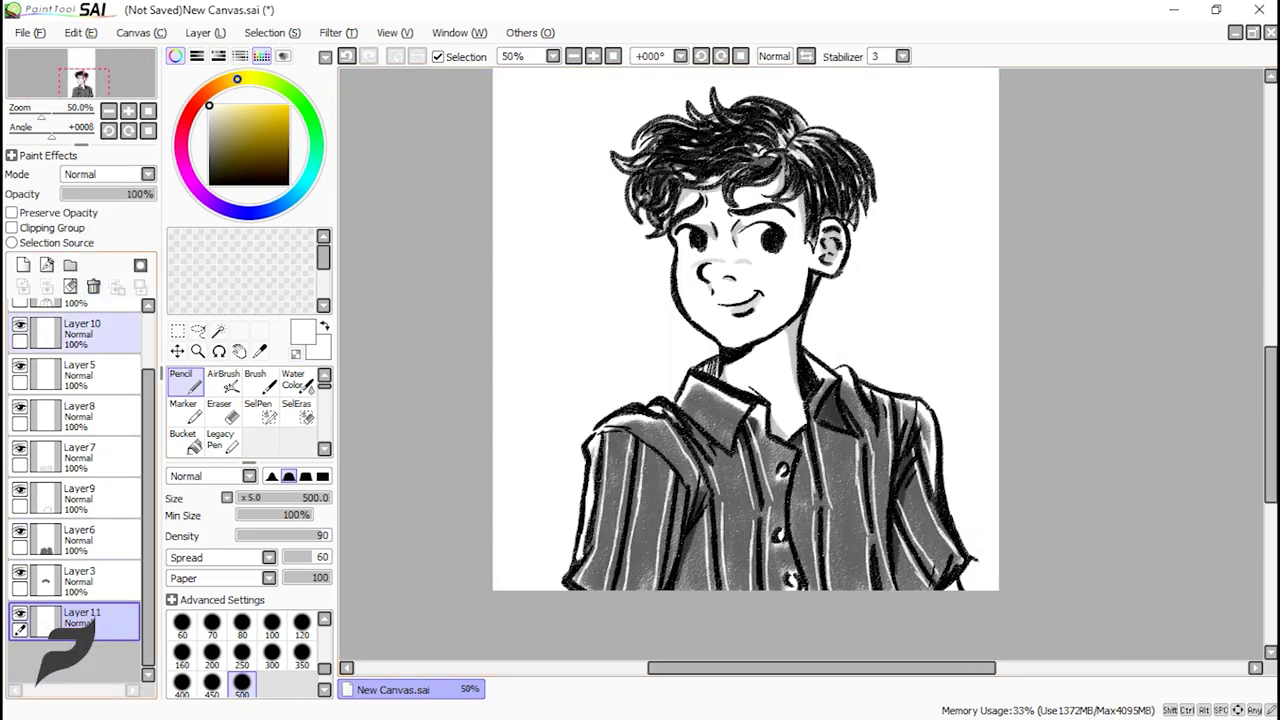
pyautogui.scroll(2, 80, 450)
pyautogui.scroll(-1, 810, 396)
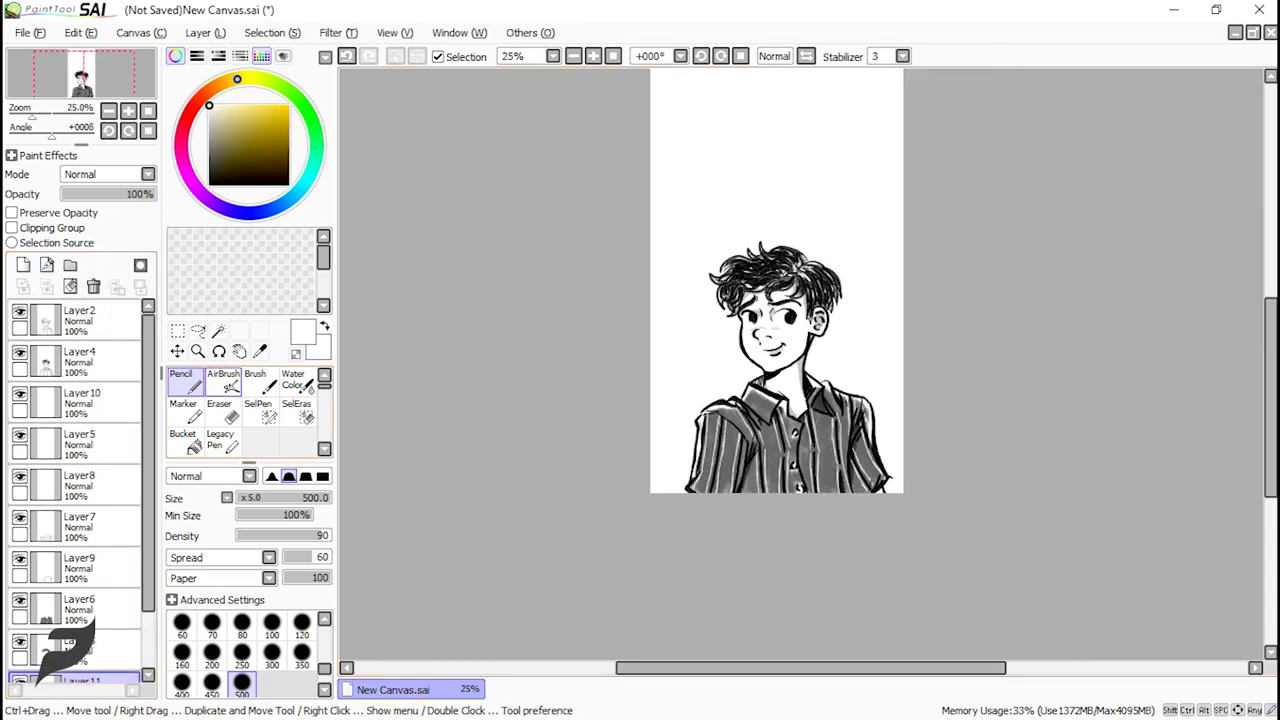
pyautogui.scroll(1, 845, 340)
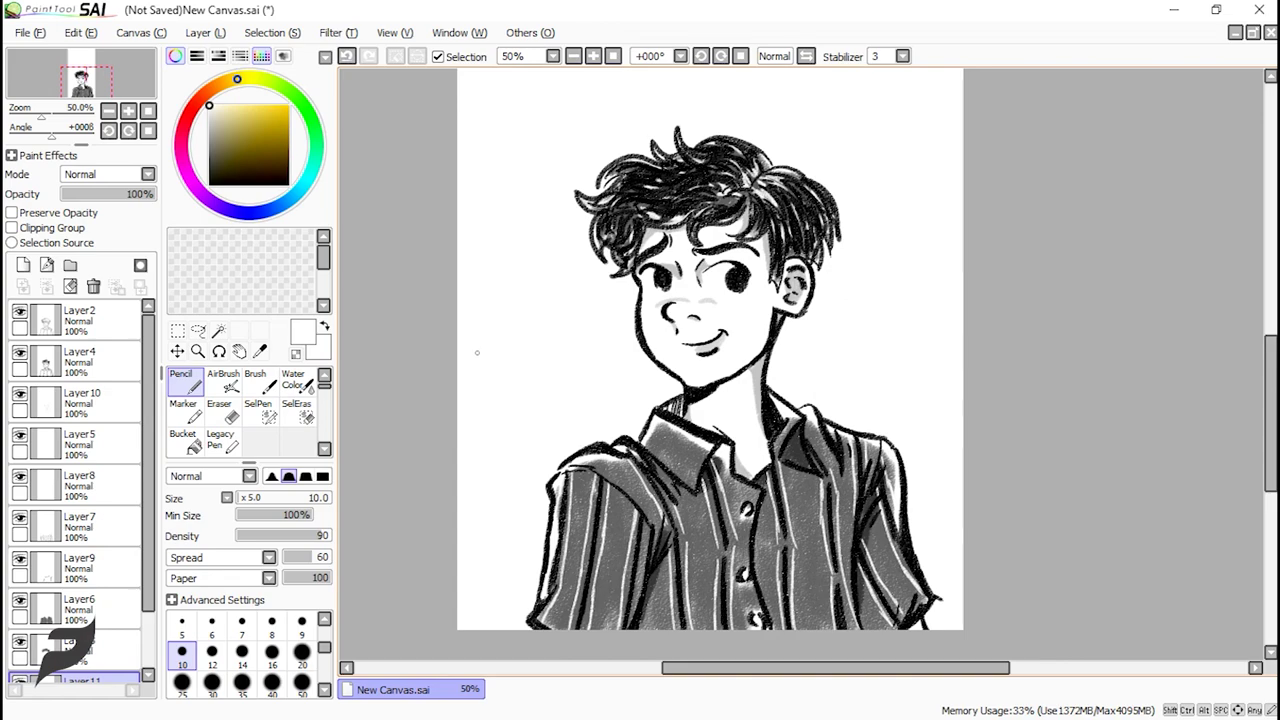
# - Toggle the two line art layers off and on to compare them, and select the topmost one for editing
pyautogui.click(80, 362)
pyautogui.click(19, 353)
pyautogui.click(19, 353)
pyautogui.click(19, 312)
pyautogui.click(19, 312)
pyautogui.click(80, 321)
pyautogui.scroll(4, 650, 248)
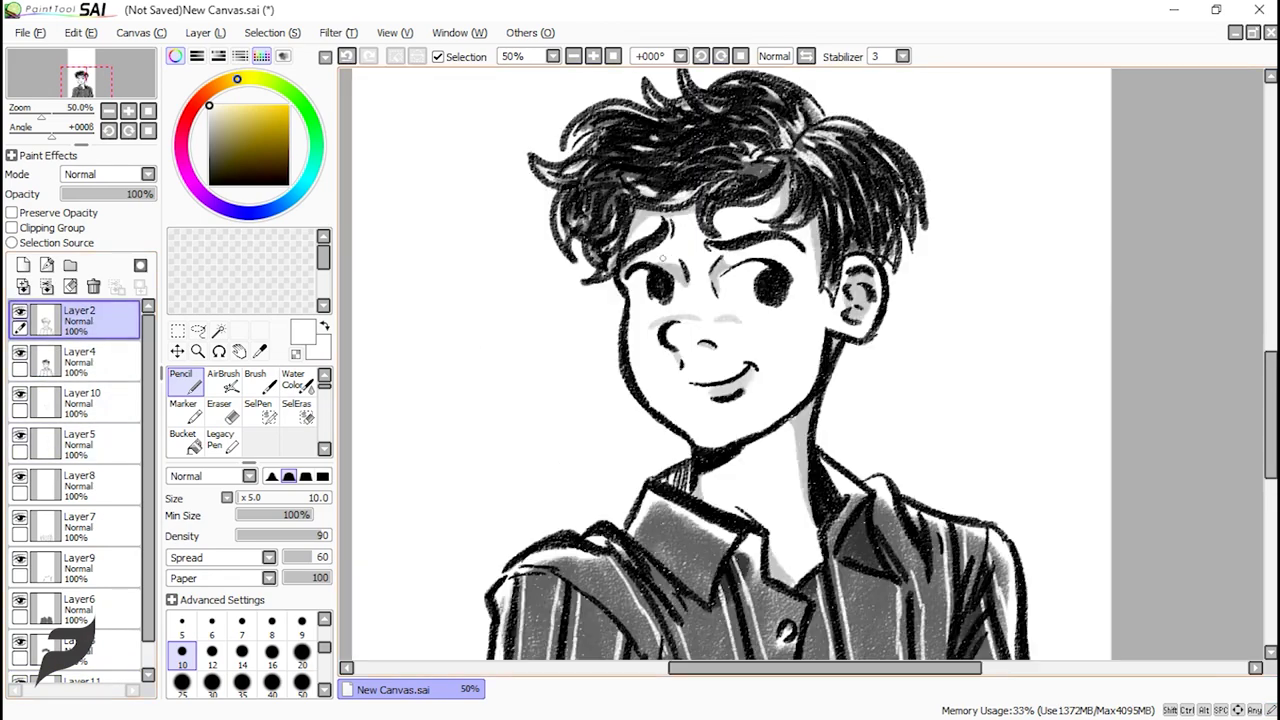
pyautogui.moveTo(560, 342); pyautogui.dragTo(512, 359)
pyautogui.hotkey('ctrl', 'z')
pyautogui.moveTo(528, 308); pyautogui.dragTo(512, 370)
pyautogui.hotkey('ctrl', 'z')
pyautogui.hotkey('ctrl', 'z')
pyautogui.moveTo(434, 228)
pyautogui.mouseDown()
pyautogui.moveTo(484, 304)
pyautogui.moveTo(480, 480)
pyautogui.mouseUp()
pyautogui.hotkey('ctrl', 'z')
# - Reinforce the outline of the hair's left side and its two upright tufts with black strokes at brush size 10
pyautogui.scroll(3, 480, 250)
pyautogui.moveTo(373, 190); pyautogui.dragTo(468, 284)
pyautogui.moveTo(418, 224); pyautogui.dragTo(498, 190)
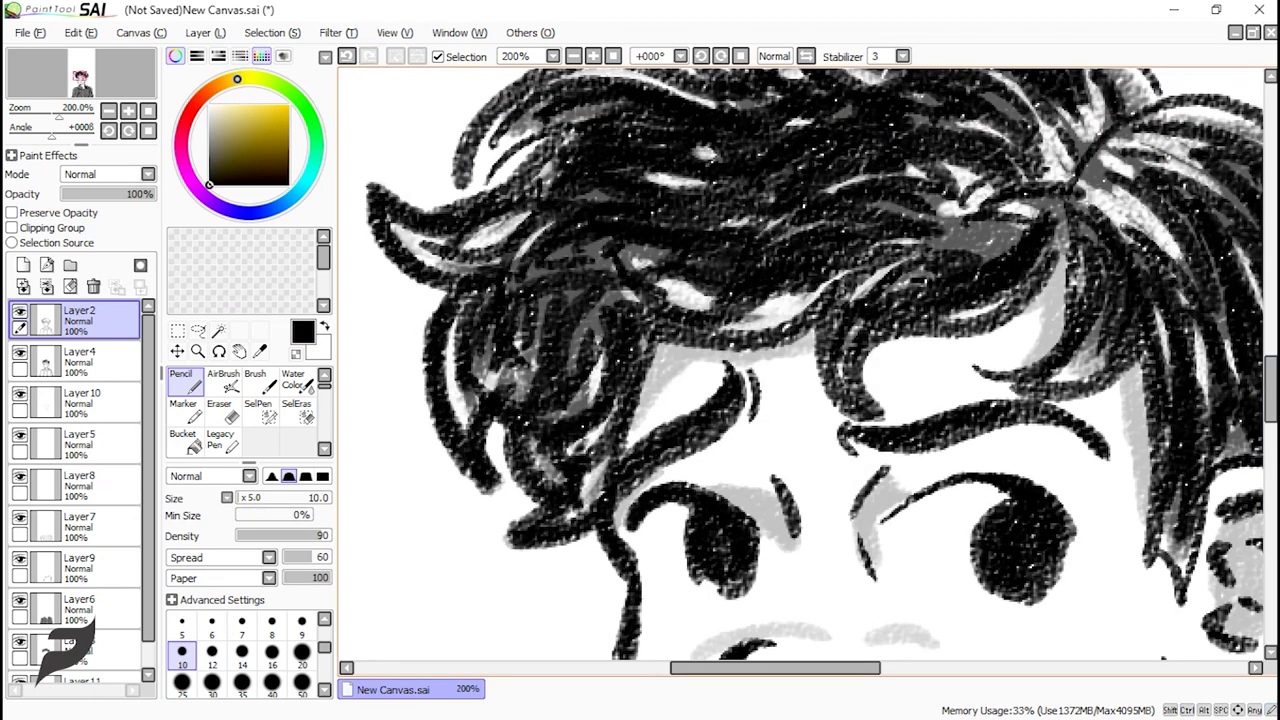
pyautogui.scroll(5, 486, 175)
pyautogui.moveTo(461, 382)
pyautogui.mouseDown()
pyautogui.moveTo(501, 297)
pyautogui.moveTo(630, 251)
pyautogui.moveTo(666, 260)
pyautogui.mouseUp()
pyautogui.moveTo(670, 168); pyautogui.dragTo(708, 278)
pyautogui.moveTo(673, 168); pyautogui.dragTo(780, 260)
pyautogui.moveTo(780, 122); pyautogui.dragTo(786, 250)
pyautogui.moveTo(783, 122); pyautogui.dragTo(872, 247)
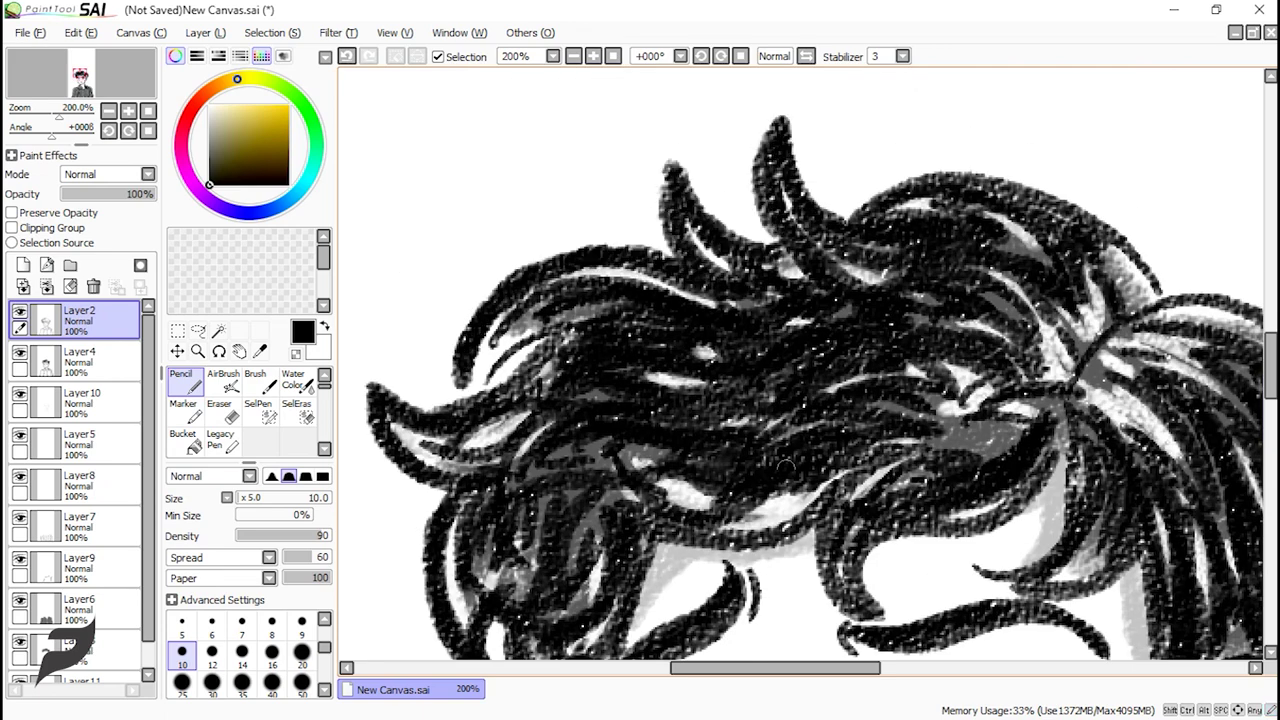
# - Thicken the black outline over the crown and down the right side of the hair
pyautogui.hscroll(4, 872, 247)
pyautogui.moveTo(652, 222)
pyautogui.mouseDown()
pyautogui.moveTo(814, 187)
pyautogui.moveTo(974, 298)
pyautogui.mouseUp()
pyautogui.hscroll(4, 974, 298)
pyautogui.moveTo(657, 380)
pyautogui.mouseDown()
pyautogui.moveTo(747, 302)
pyautogui.moveTo(886, 348)
pyautogui.mouseUp()
pyautogui.hscroll(2, 886, 348)
pyautogui.moveTo(768, 350); pyautogui.dragTo(893, 588)
# - Reinforce the lower hair strand ends on the head's right side with short black strokes
pyautogui.scroll(-6, 893, 588)
pyautogui.moveTo(890, 240); pyautogui.dragTo(858, 320)
pyautogui.moveTo(858, 312)
pyautogui.mouseDown()
pyautogui.moveTo(819, 252)
pyautogui.moveTo(806, 352)
pyautogui.mouseUp()
pyautogui.moveTo(772, 308); pyautogui.dragTo(788, 370)
pyautogui.moveTo(716, 541); pyautogui.dragTo(768, 495)
pyautogui.scroll(-5, 768, 420)
pyautogui.scroll(1, 768, 363)
pyautogui.scroll(-1, 768, 205)
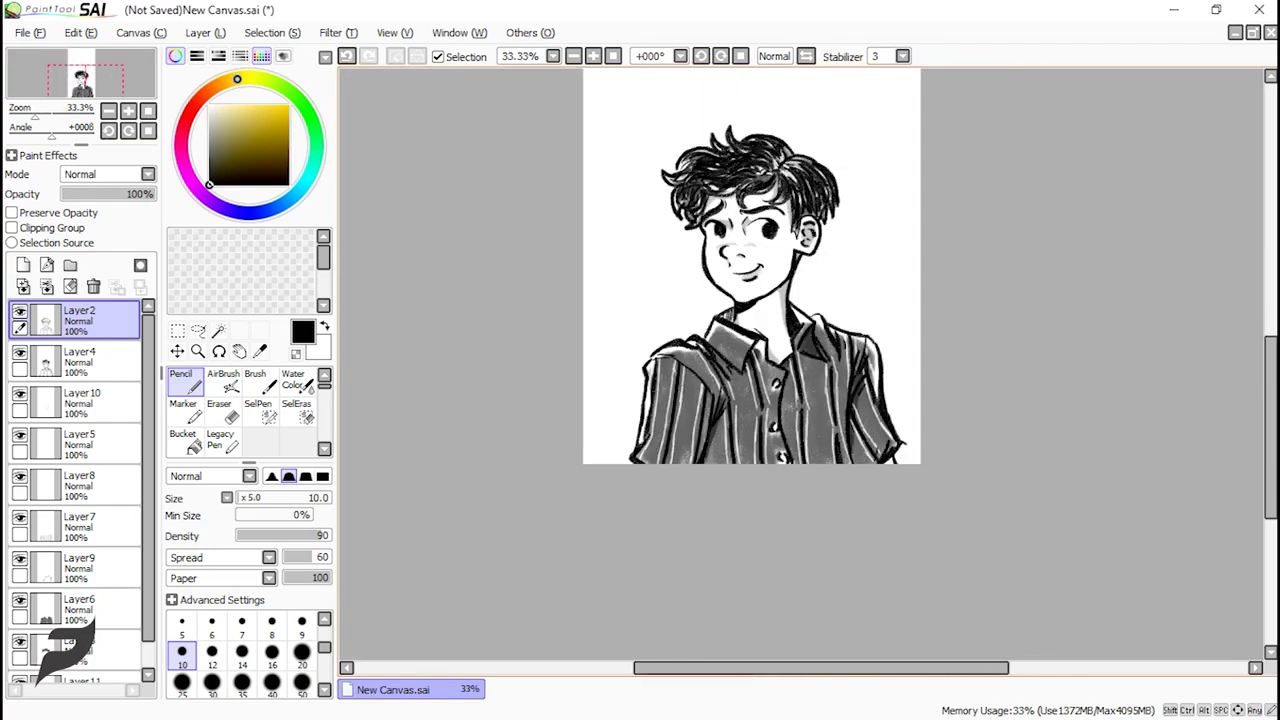
pyautogui.scroll(1, 772, 180)
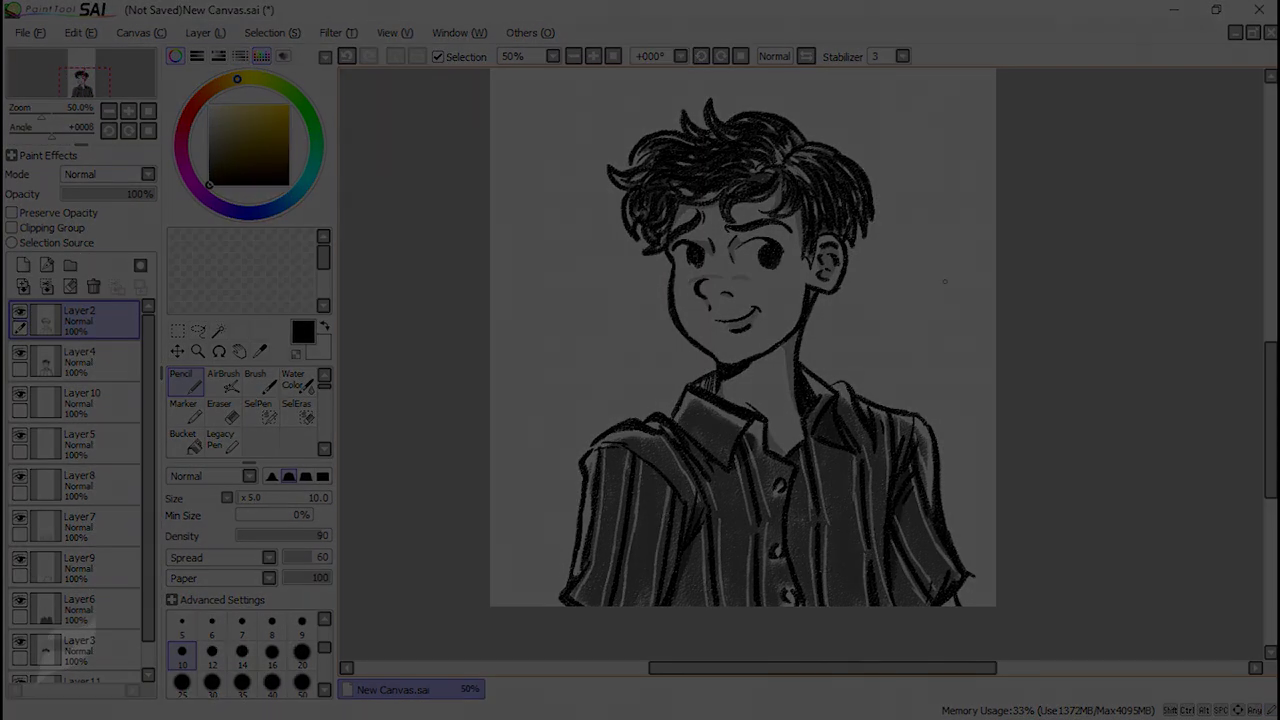